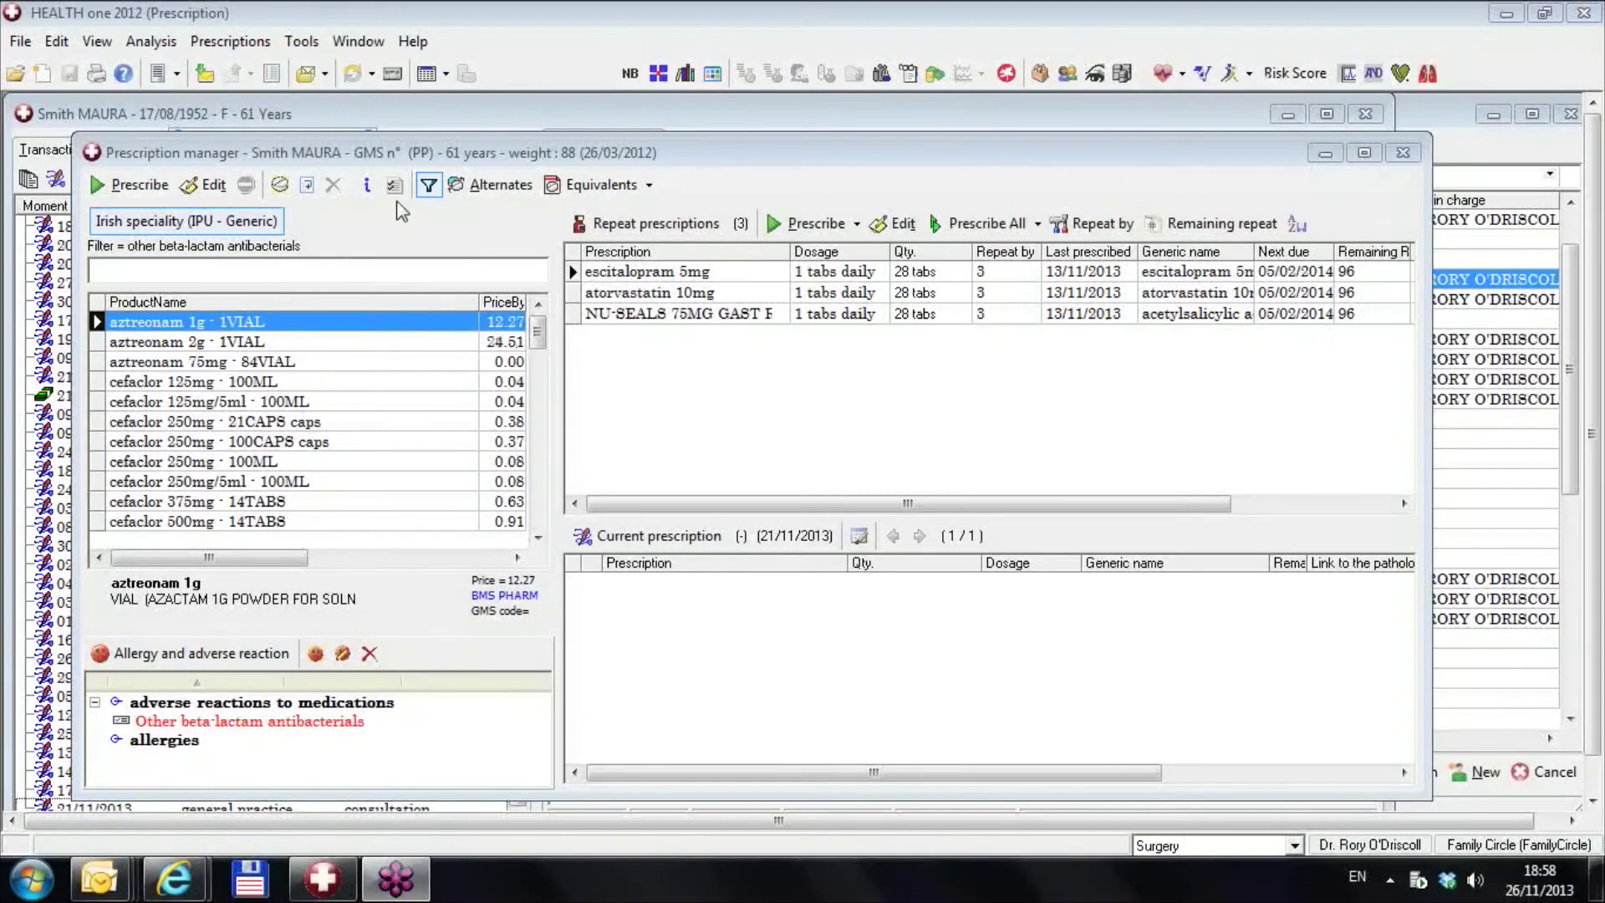
Turn off the 'other beta-lactam antibacterials' filter so all products from abacavir are listed
{"action": "left_click", "coordinate": [428, 184]}
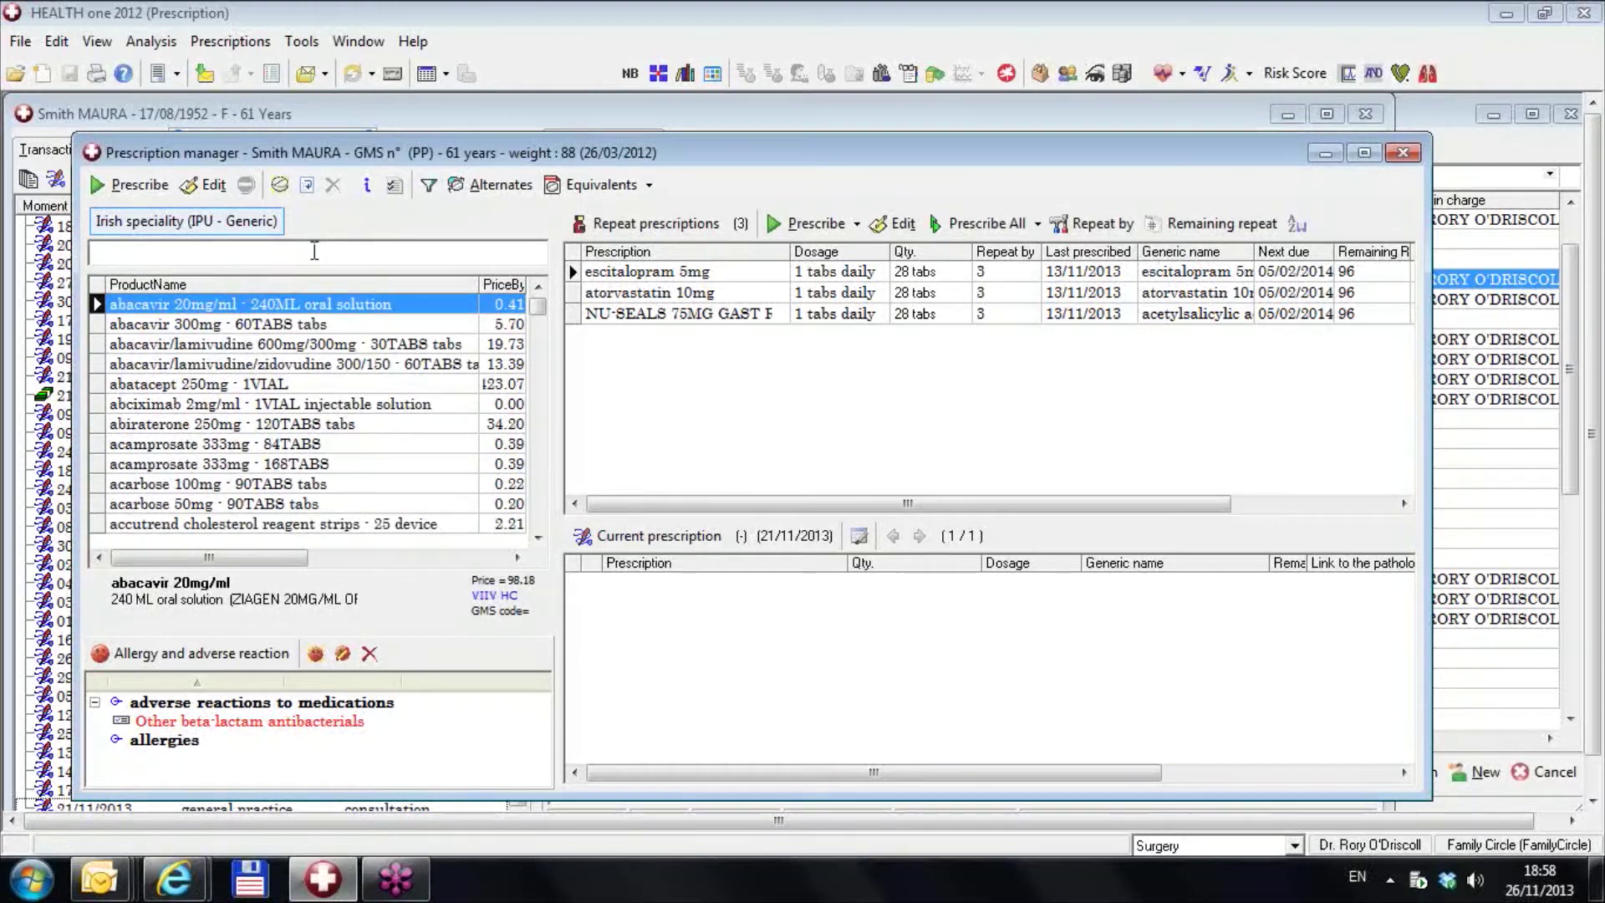
Add a new allergy entry for Tramadol, chosen from the ATC code list, and save it
{"action": "left_click", "coordinate": [315, 656]}
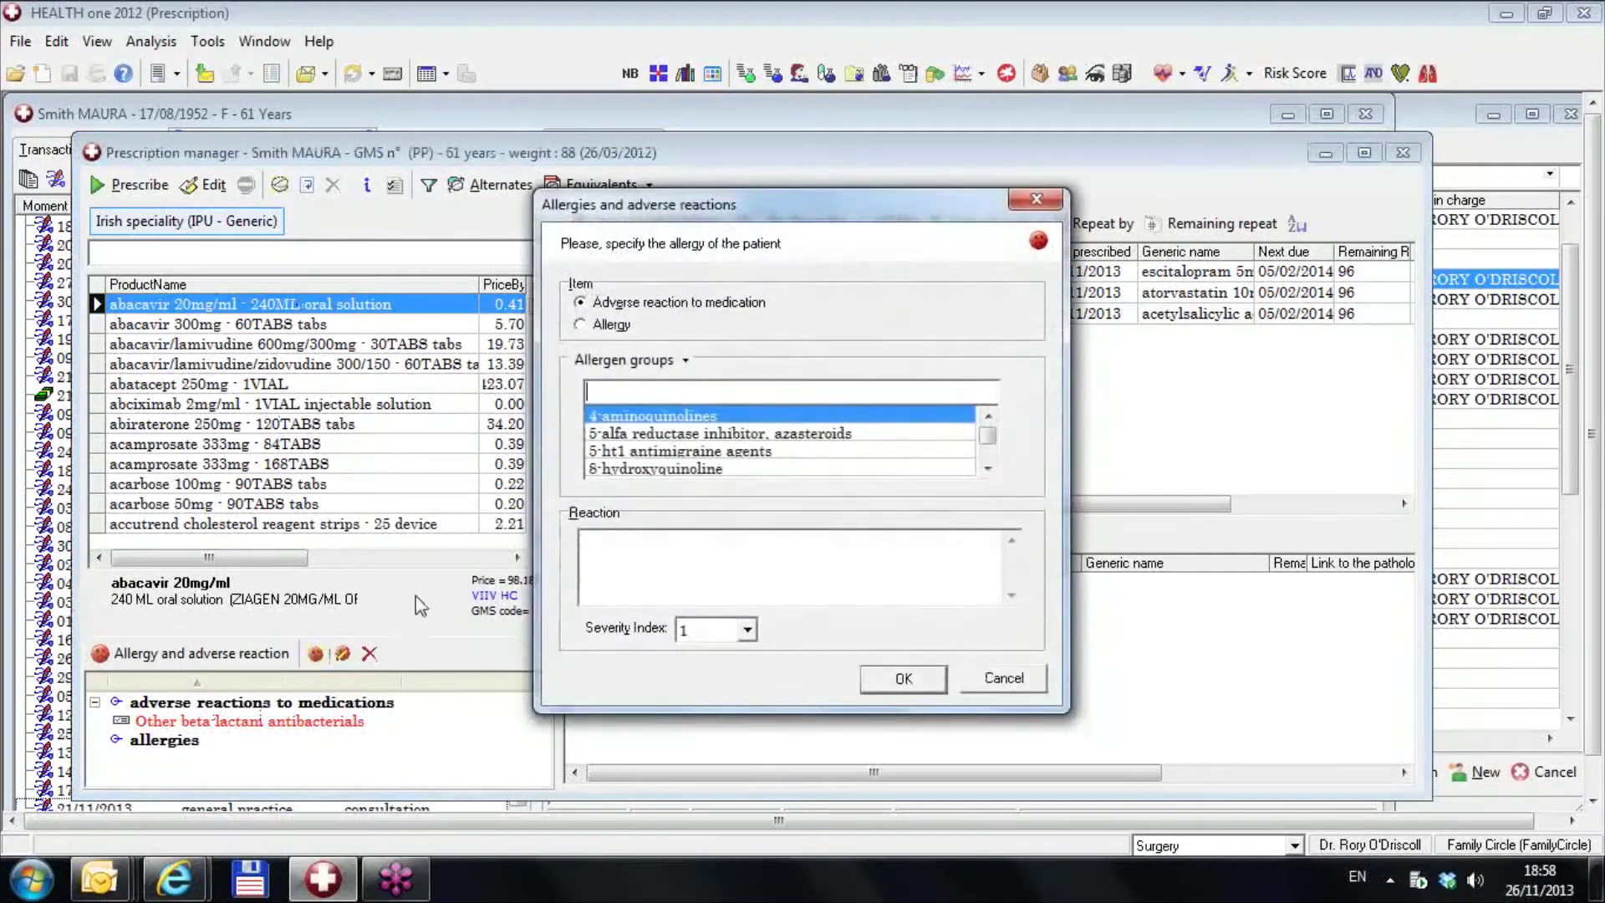
{"action": "left_click", "coordinate": [684, 364]}
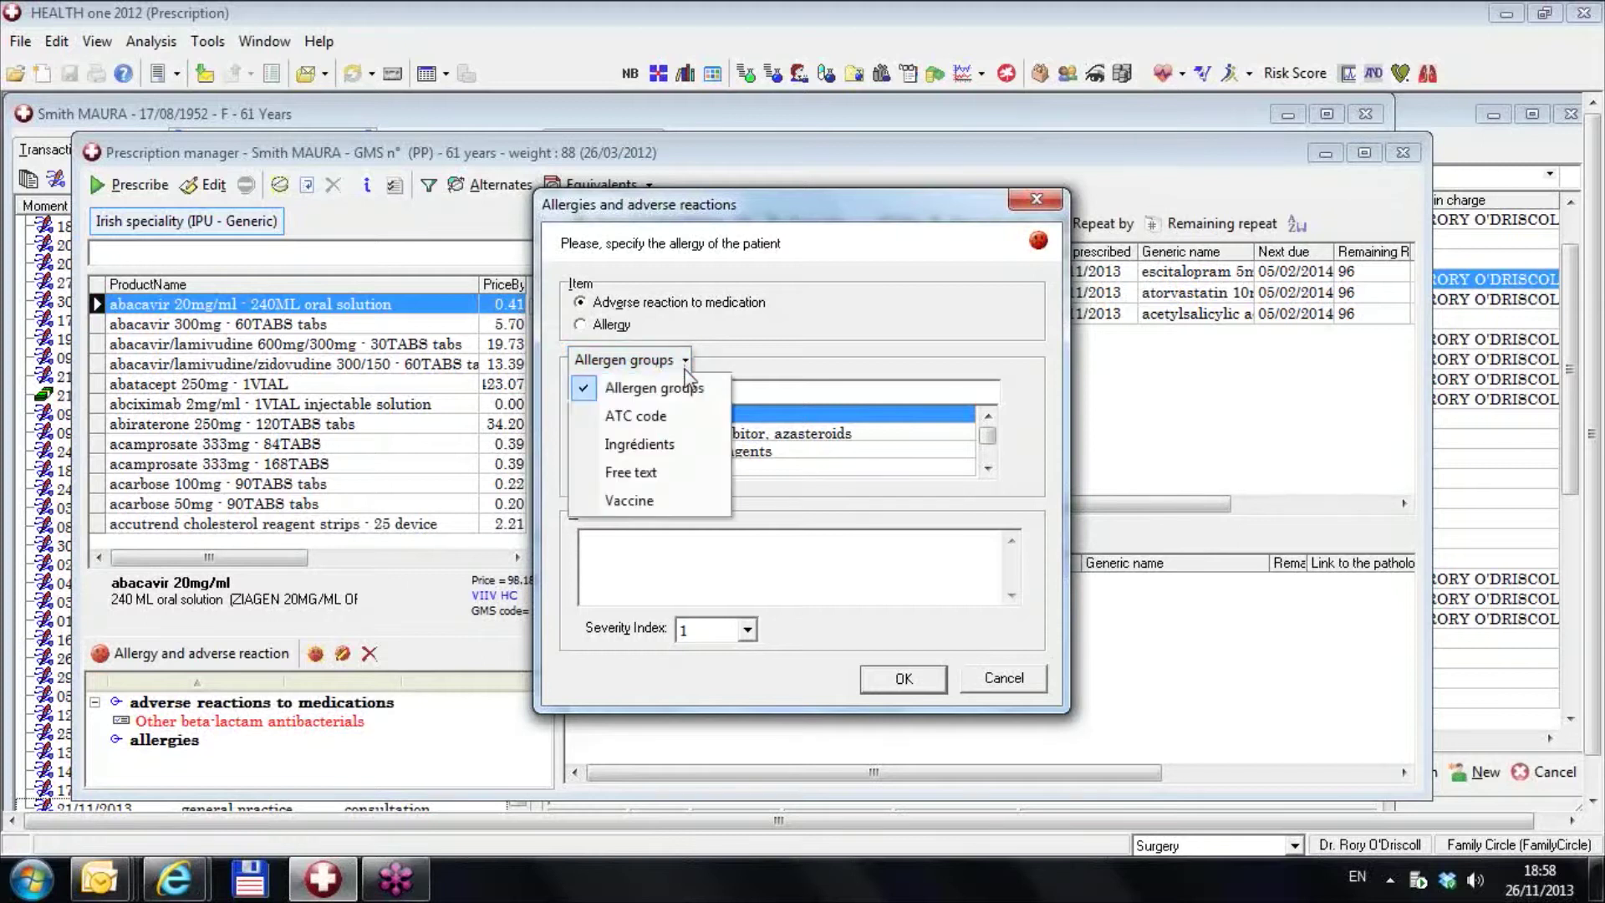
{"action": "left_click", "coordinate": [660, 418]}
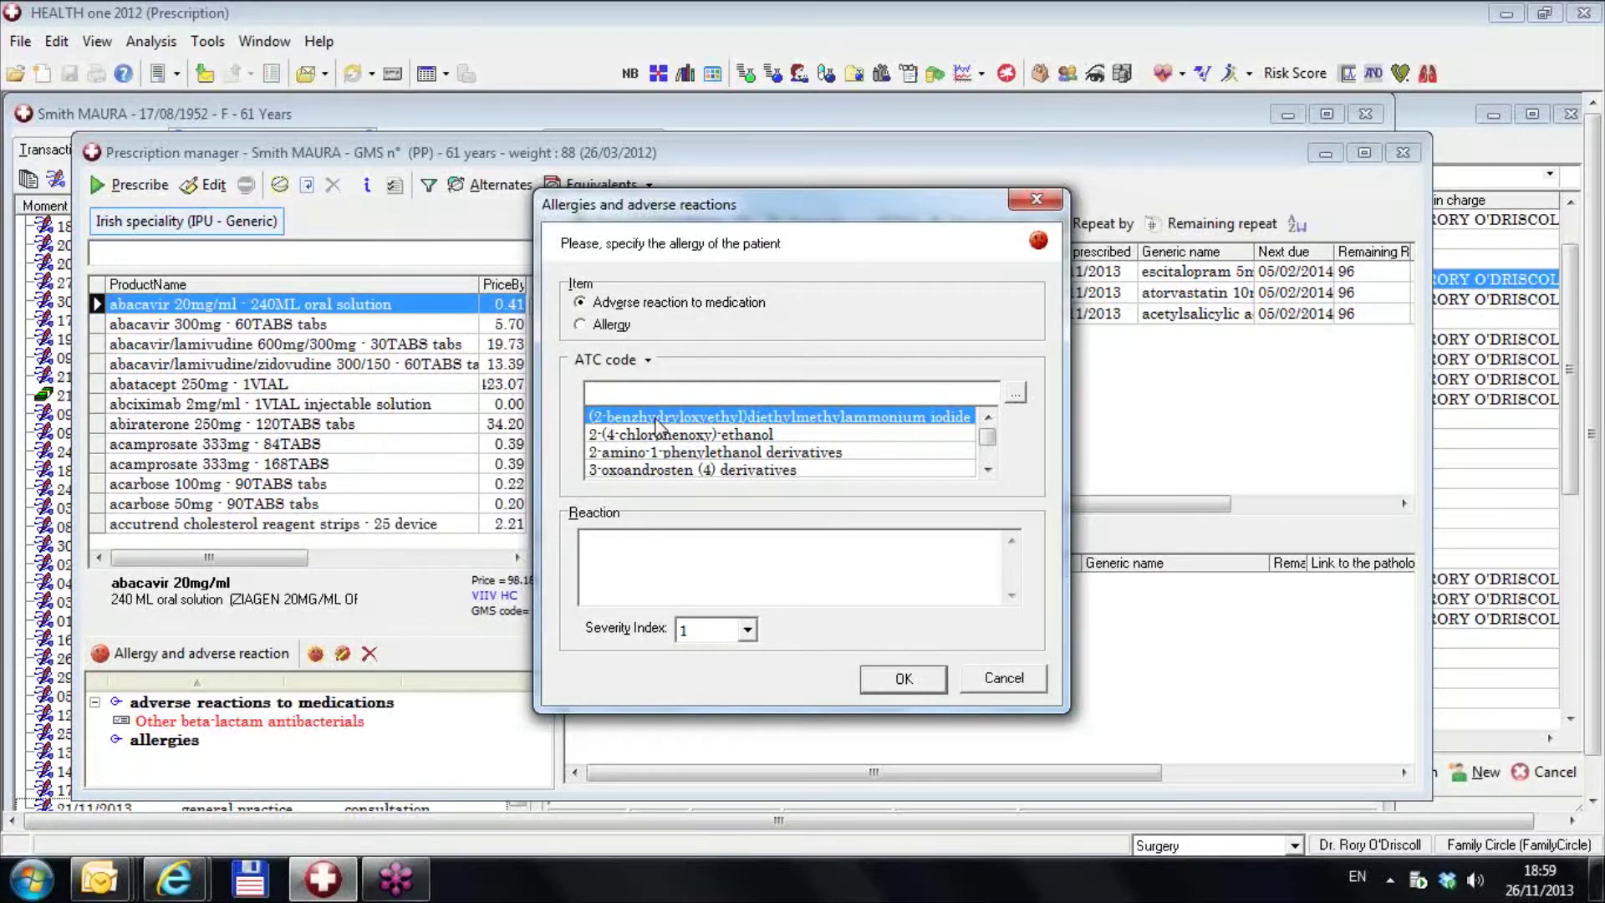
{"action": "type", "text": "trama"}
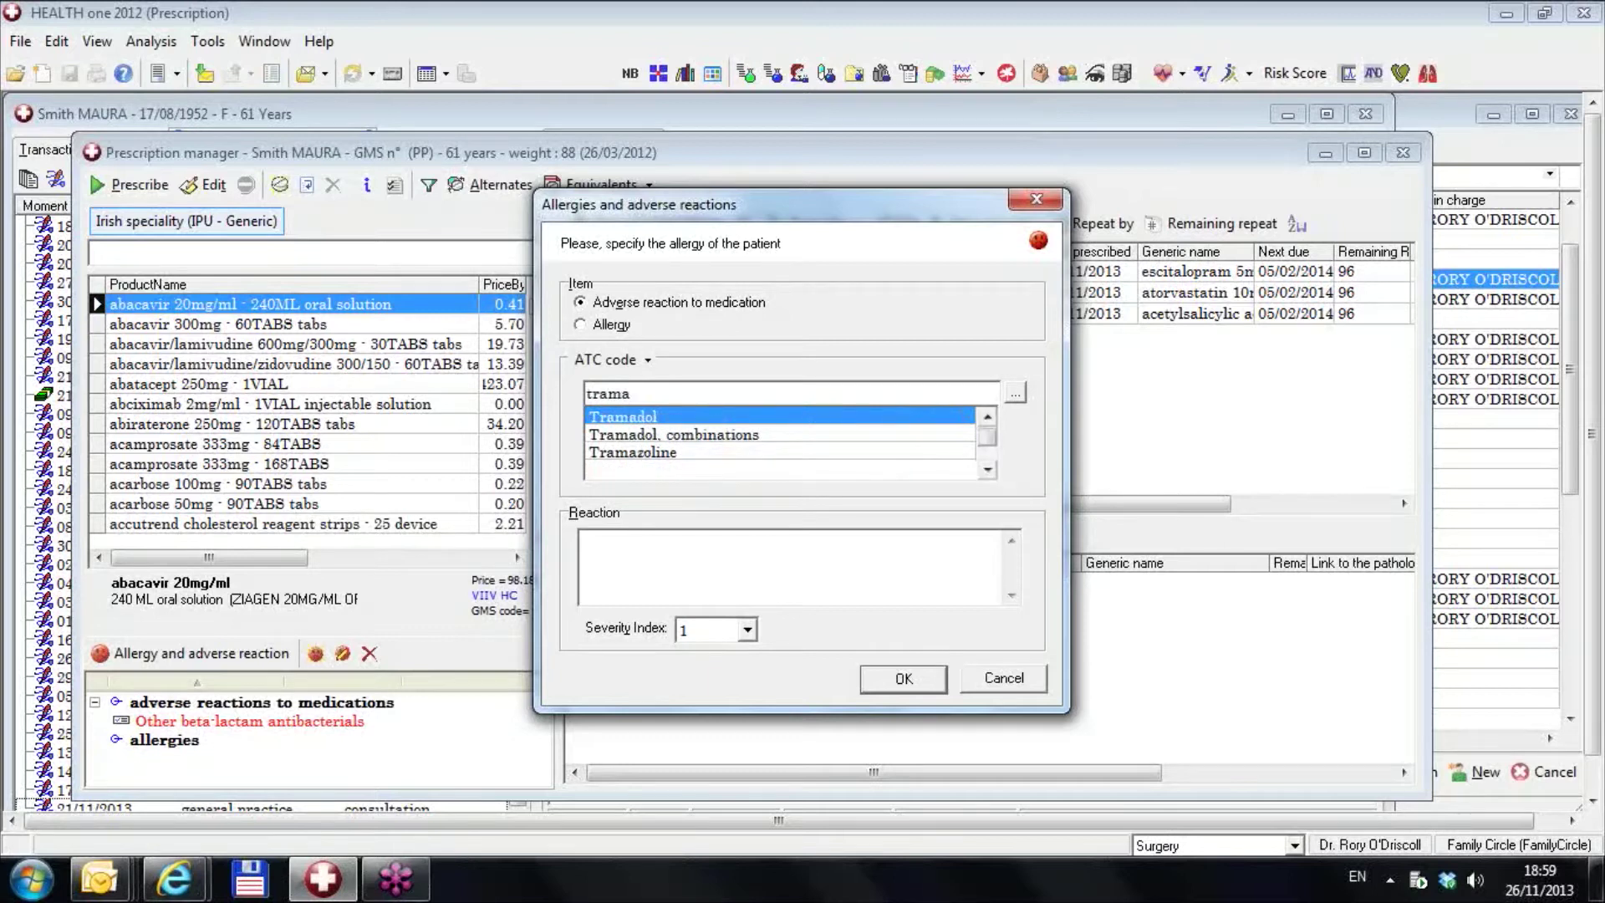
{"action": "type", "text": "dol"}
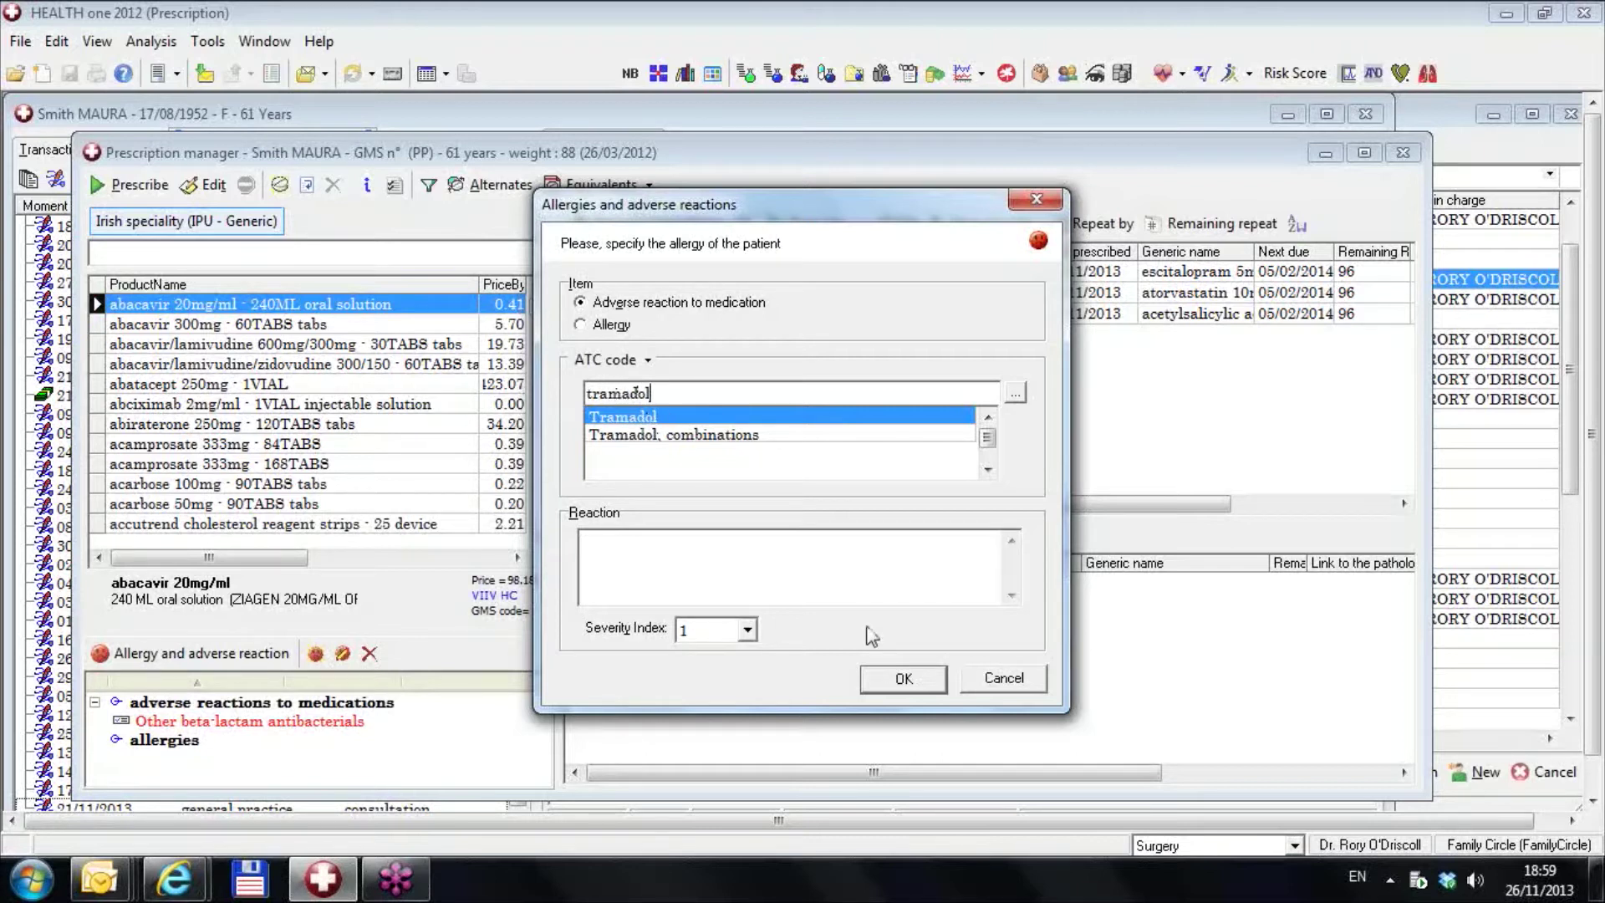
{"action": "left_click", "coordinate": [915, 679]}
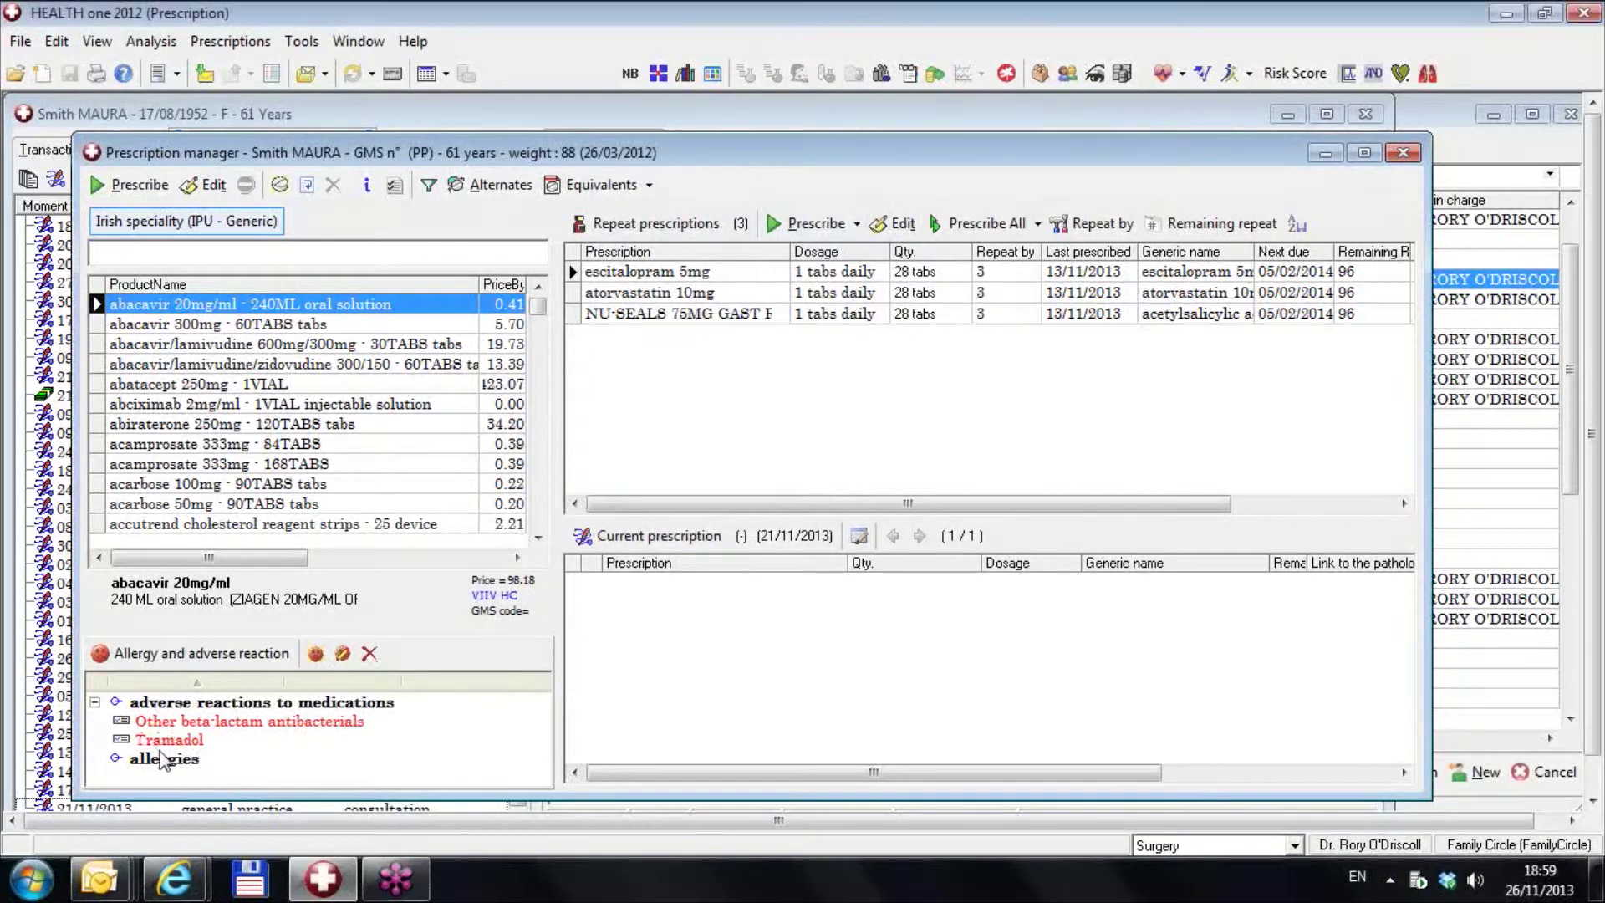
Delete the Other beta-lactam antibacterials adverse reaction
{"action": "left_click", "coordinate": [186, 722]}
{"action": "left_click", "coordinate": [368, 653]}
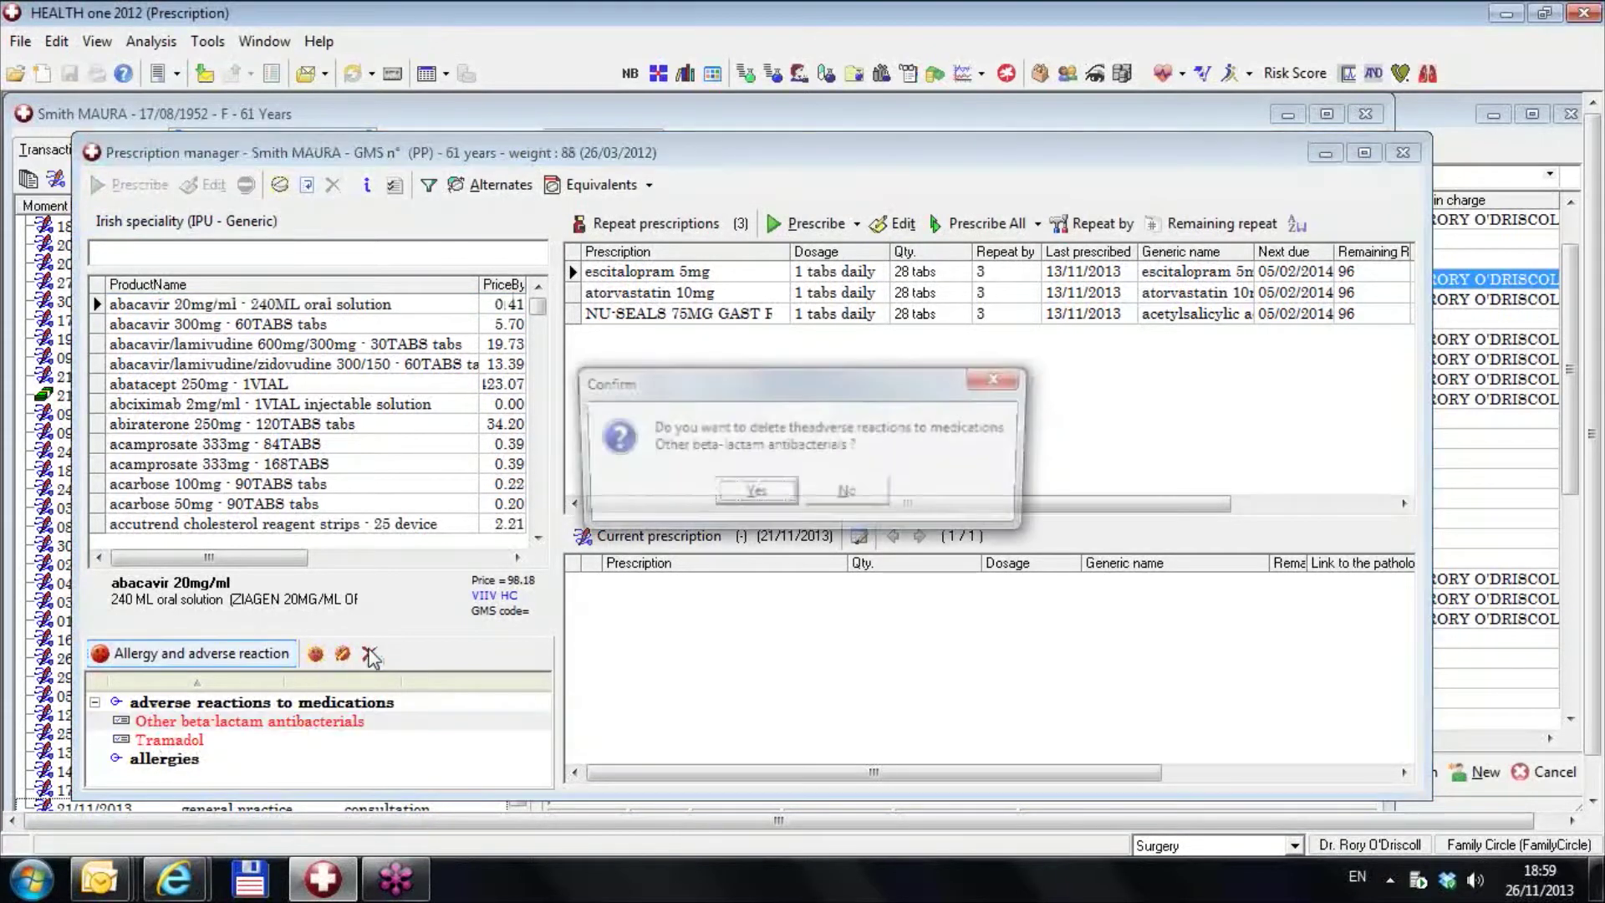
{"action": "left_click", "coordinate": [756, 492]}
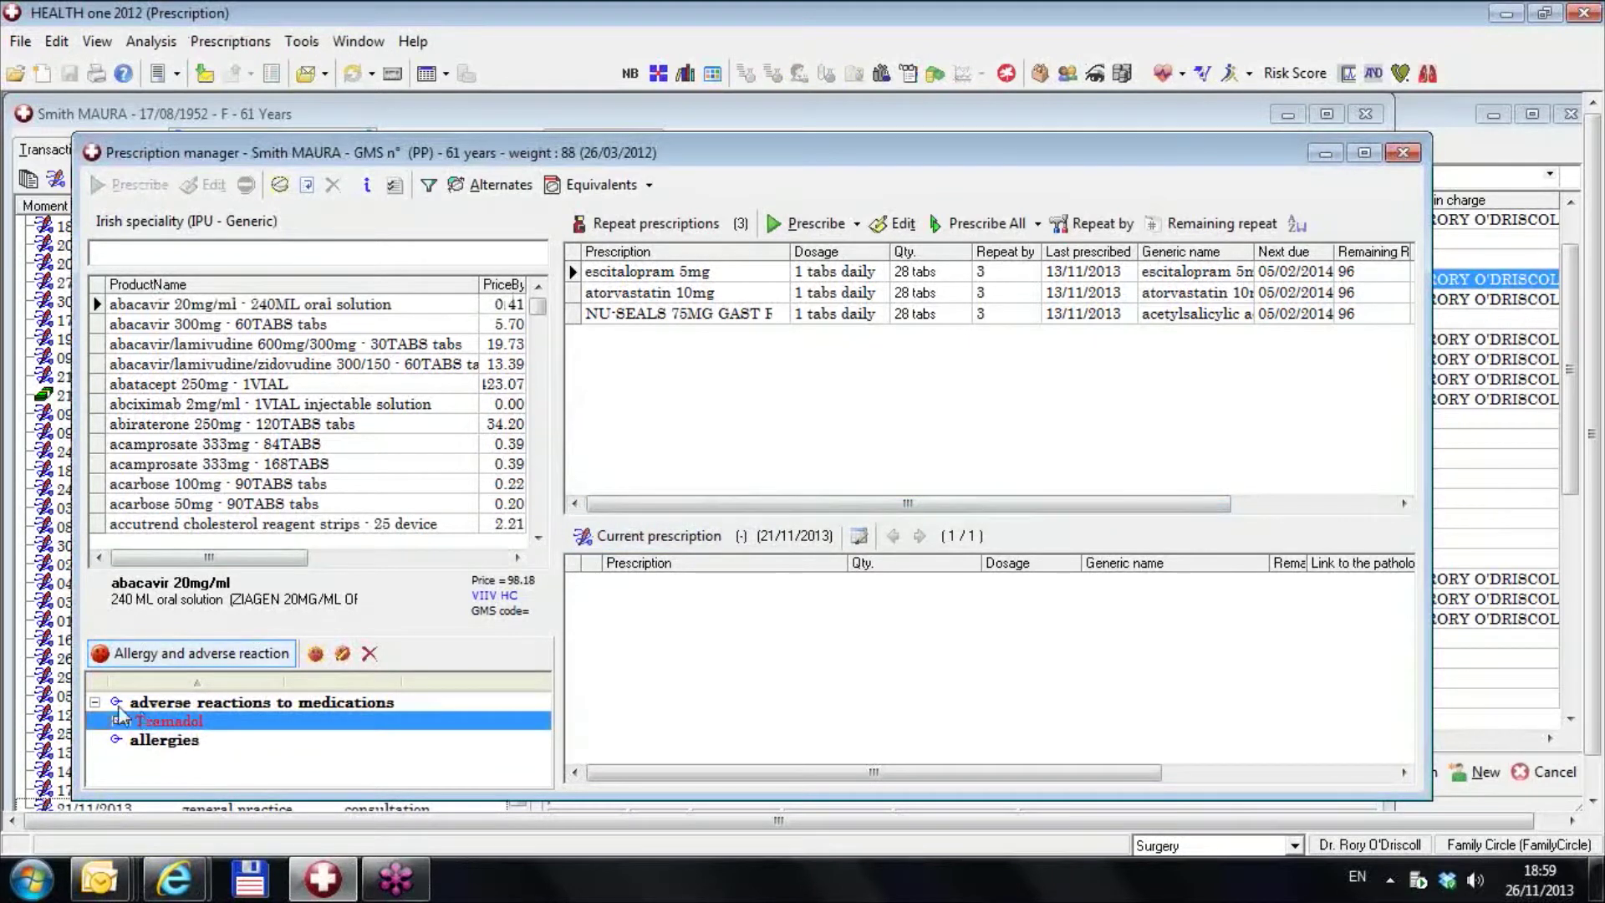
Add 'Tramadol, combinations' from the ATC code list as another adverse reaction
{"action": "left_click", "coordinate": [315, 654]}
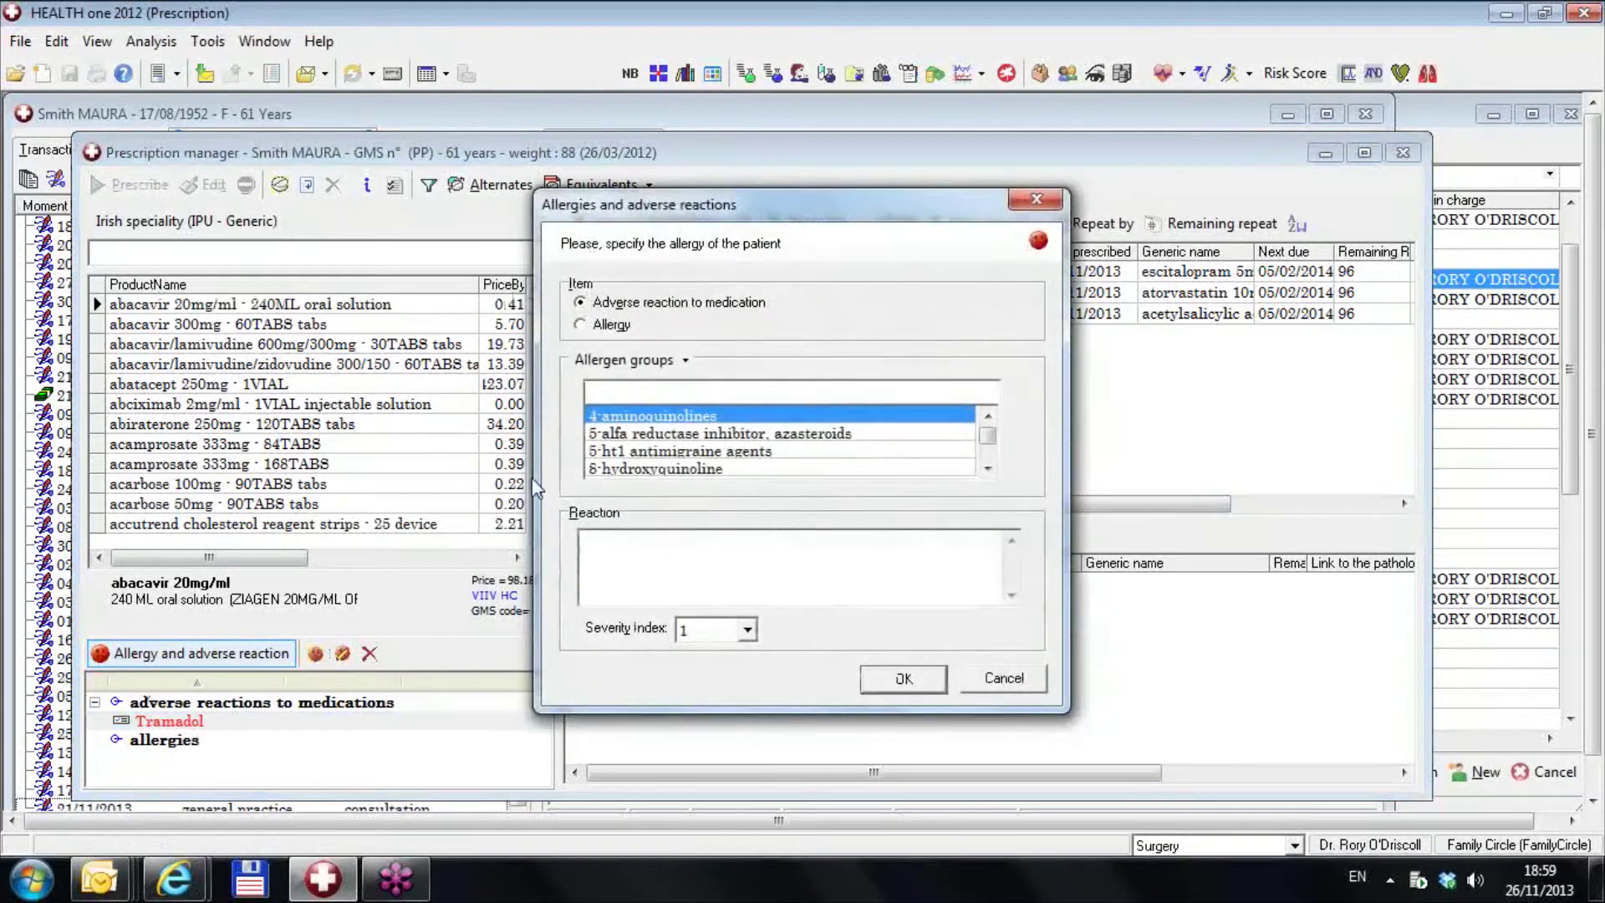
{"action": "left_click", "coordinate": [685, 360]}
{"action": "left_click", "coordinate": [660, 416]}
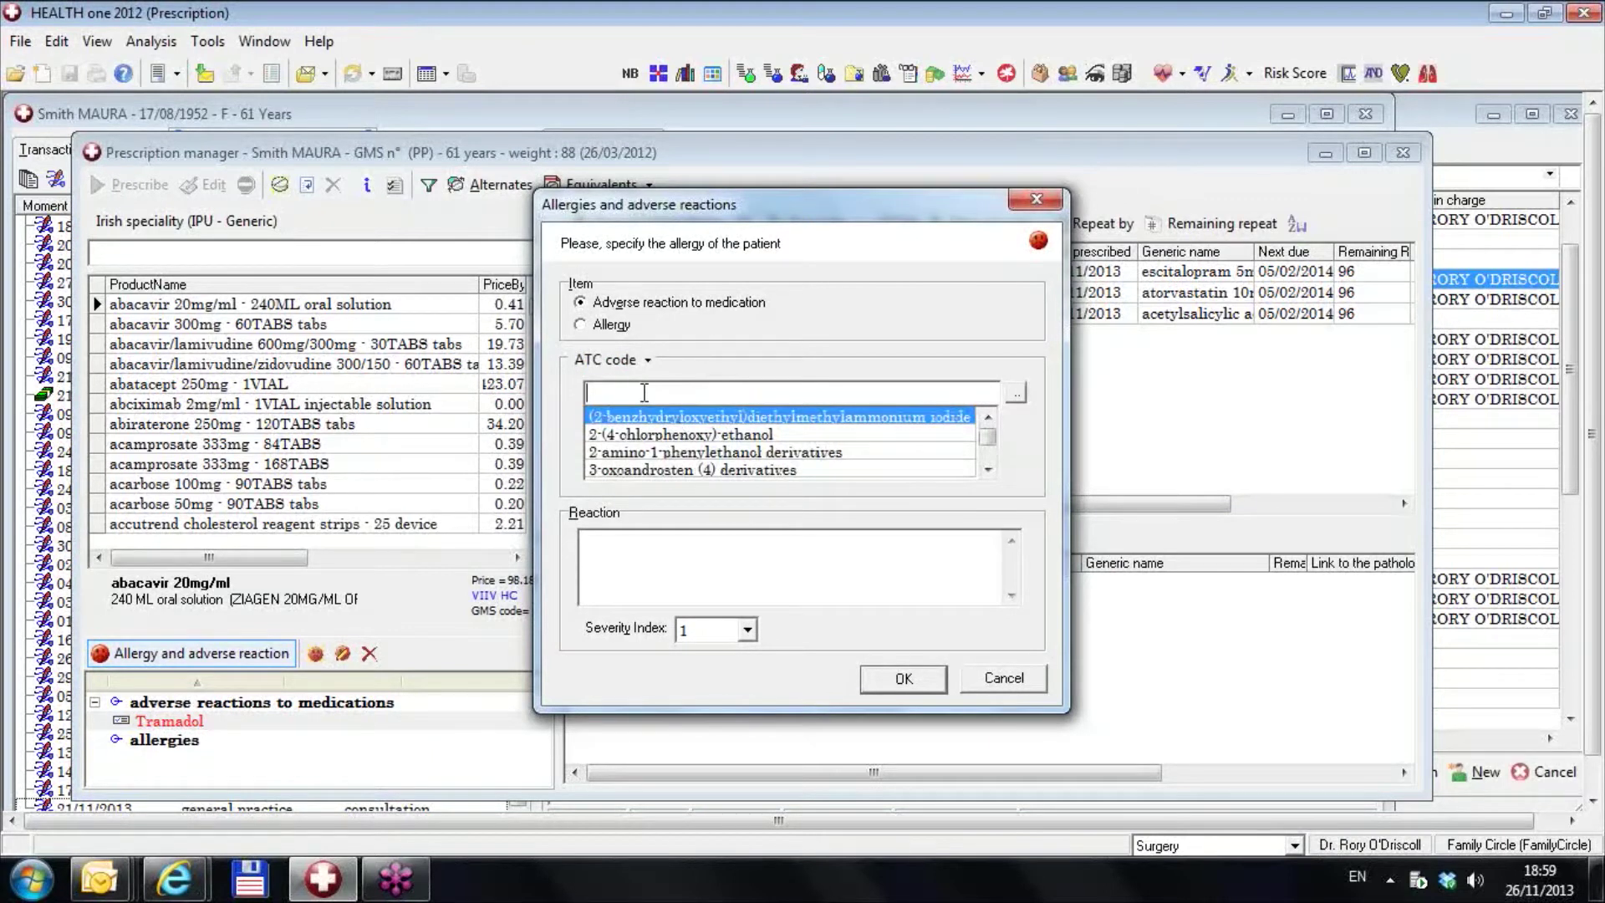
{"action": "type", "text": "trama"}
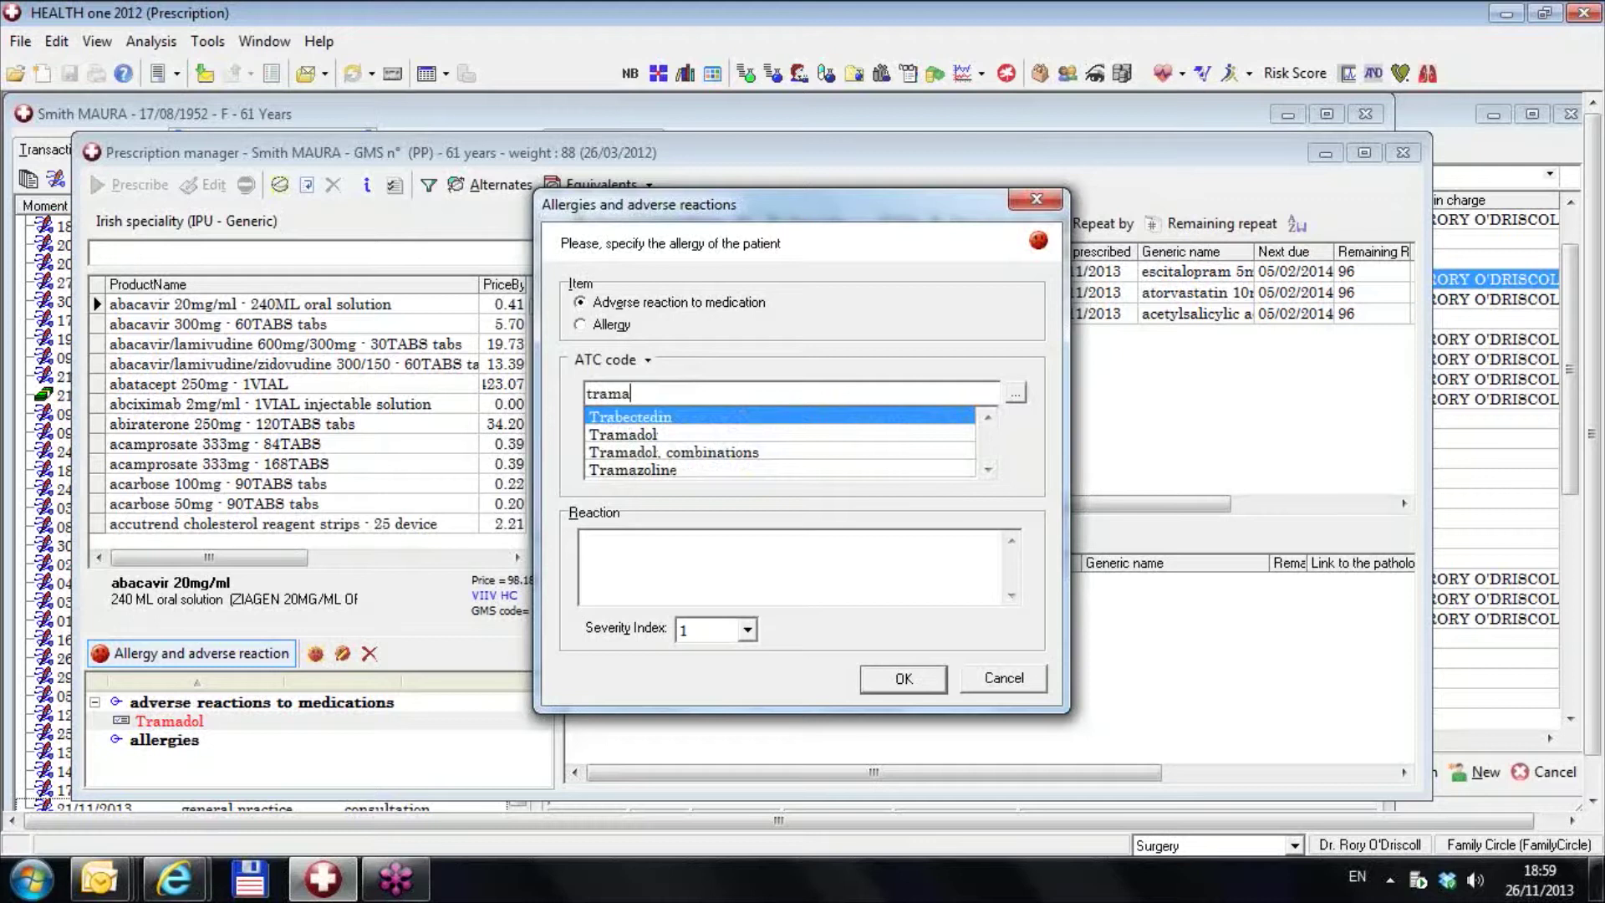
{"action": "type", "text": "dol"}
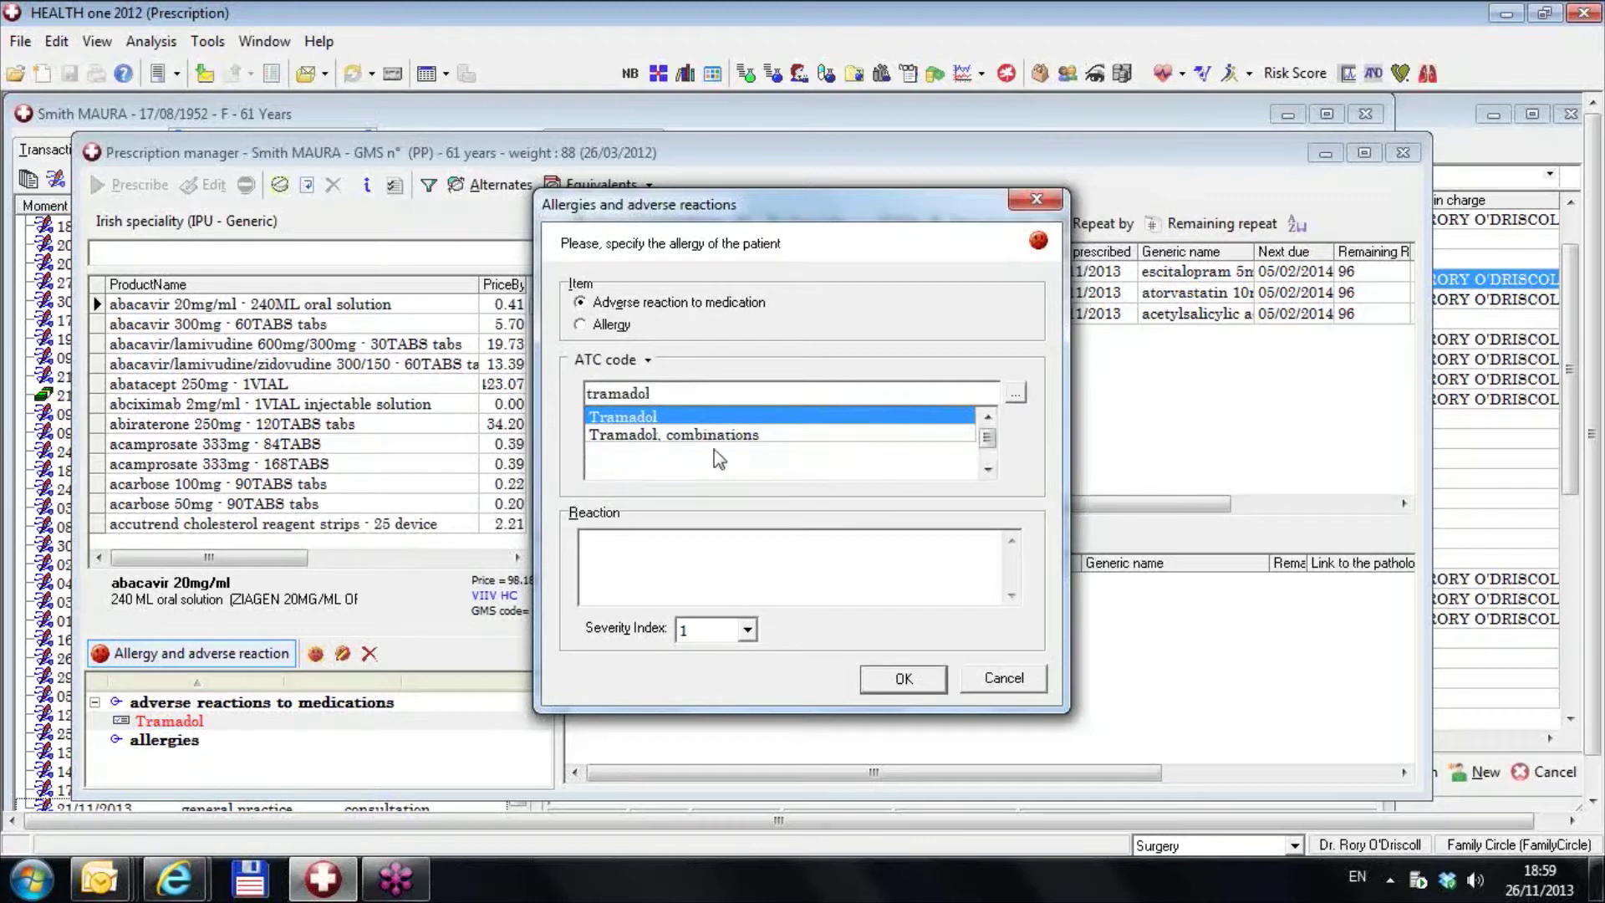
{"action": "left_click", "coordinate": [702, 435]}
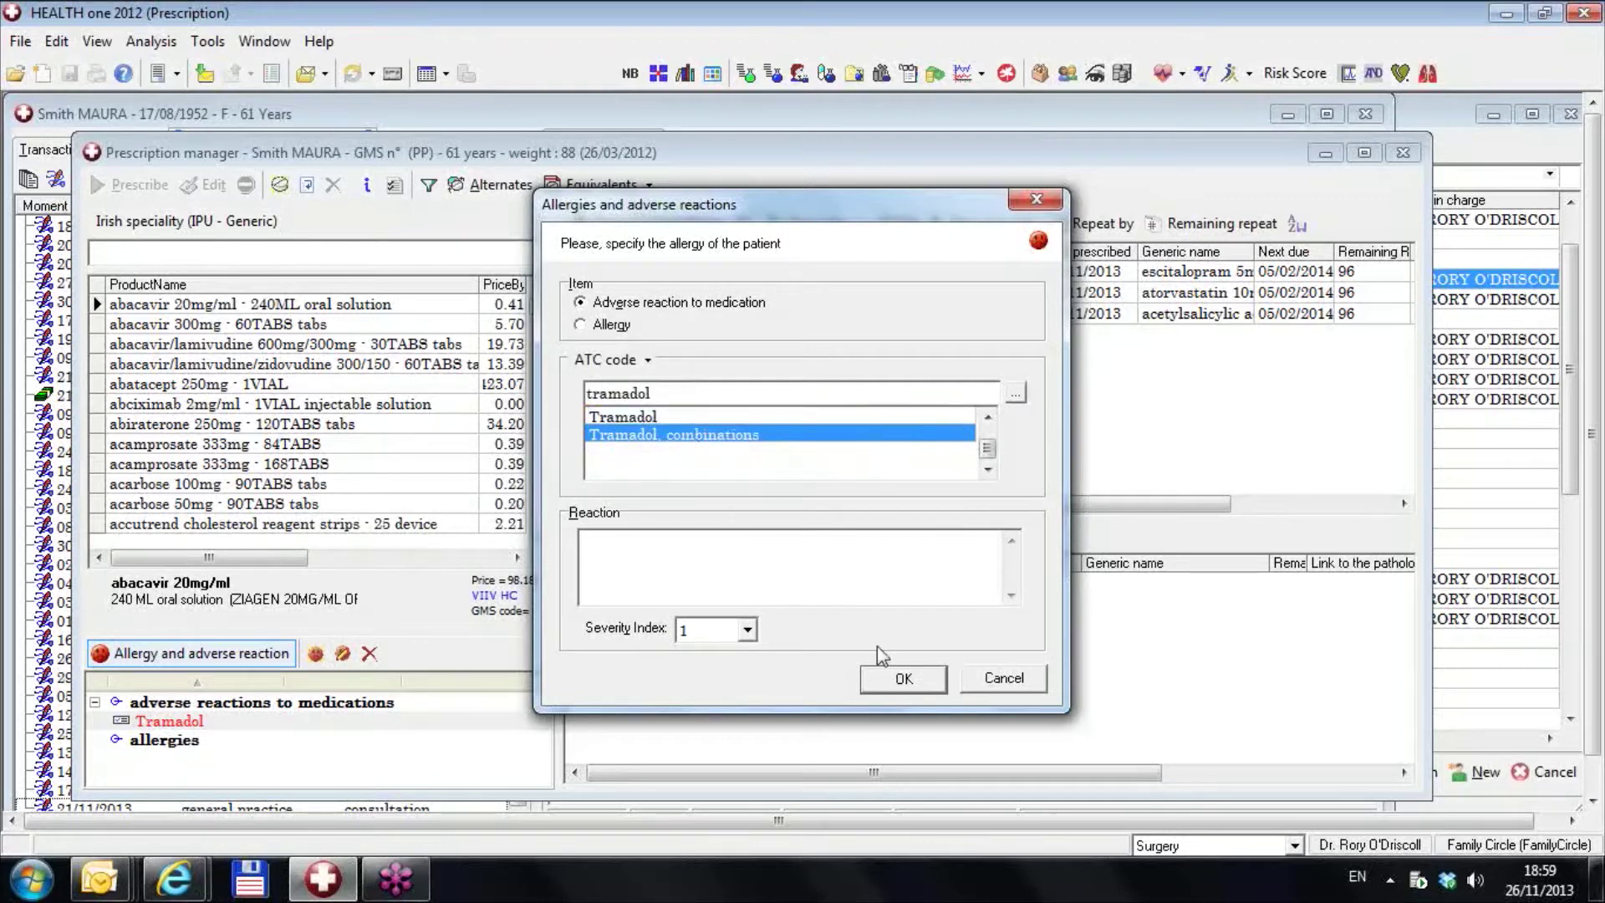
{"action": "left_click", "coordinate": [904, 679]}
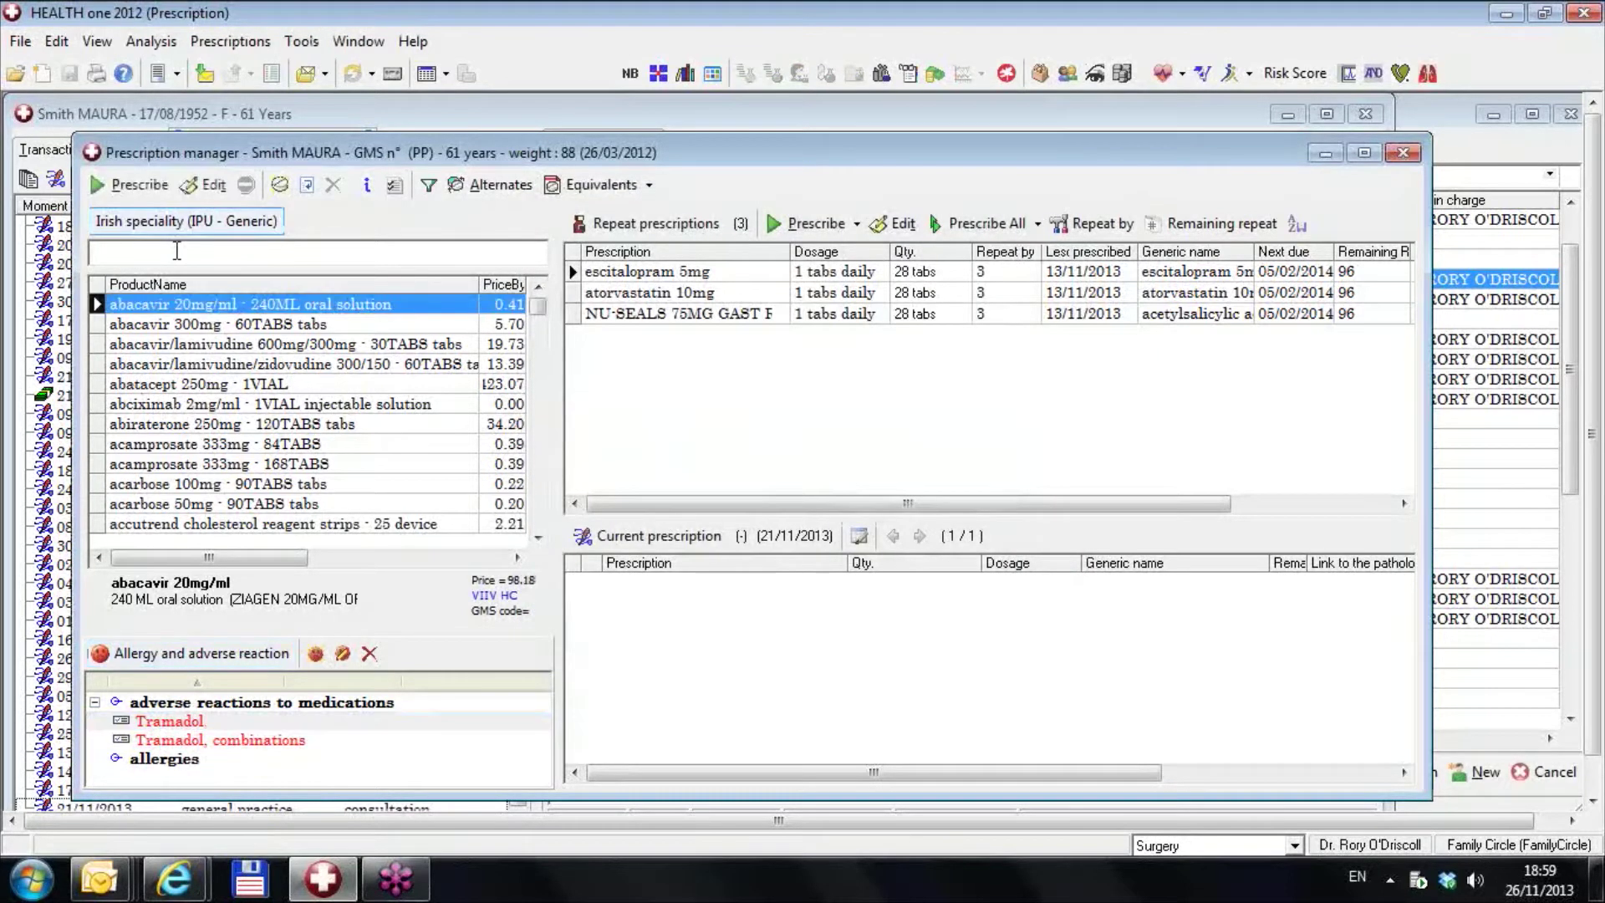
Try prescribing two tramadol 100mg products and decline each after the allergy warning
{"action": "type", "text": "tramadol"}
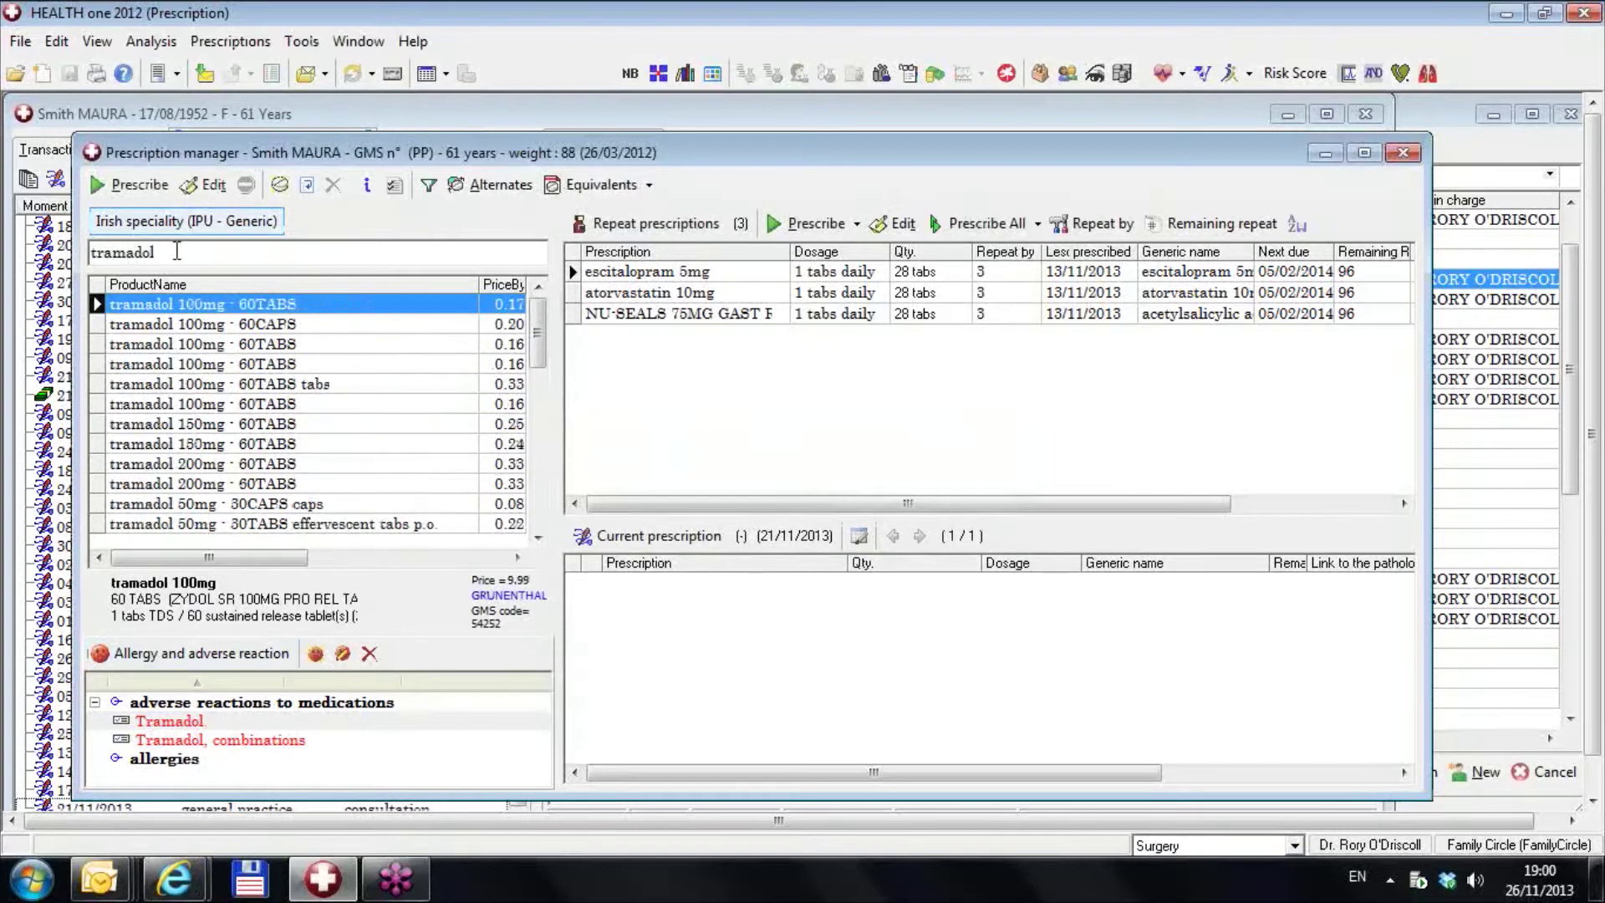
{"action": "key", "text": "Return"}
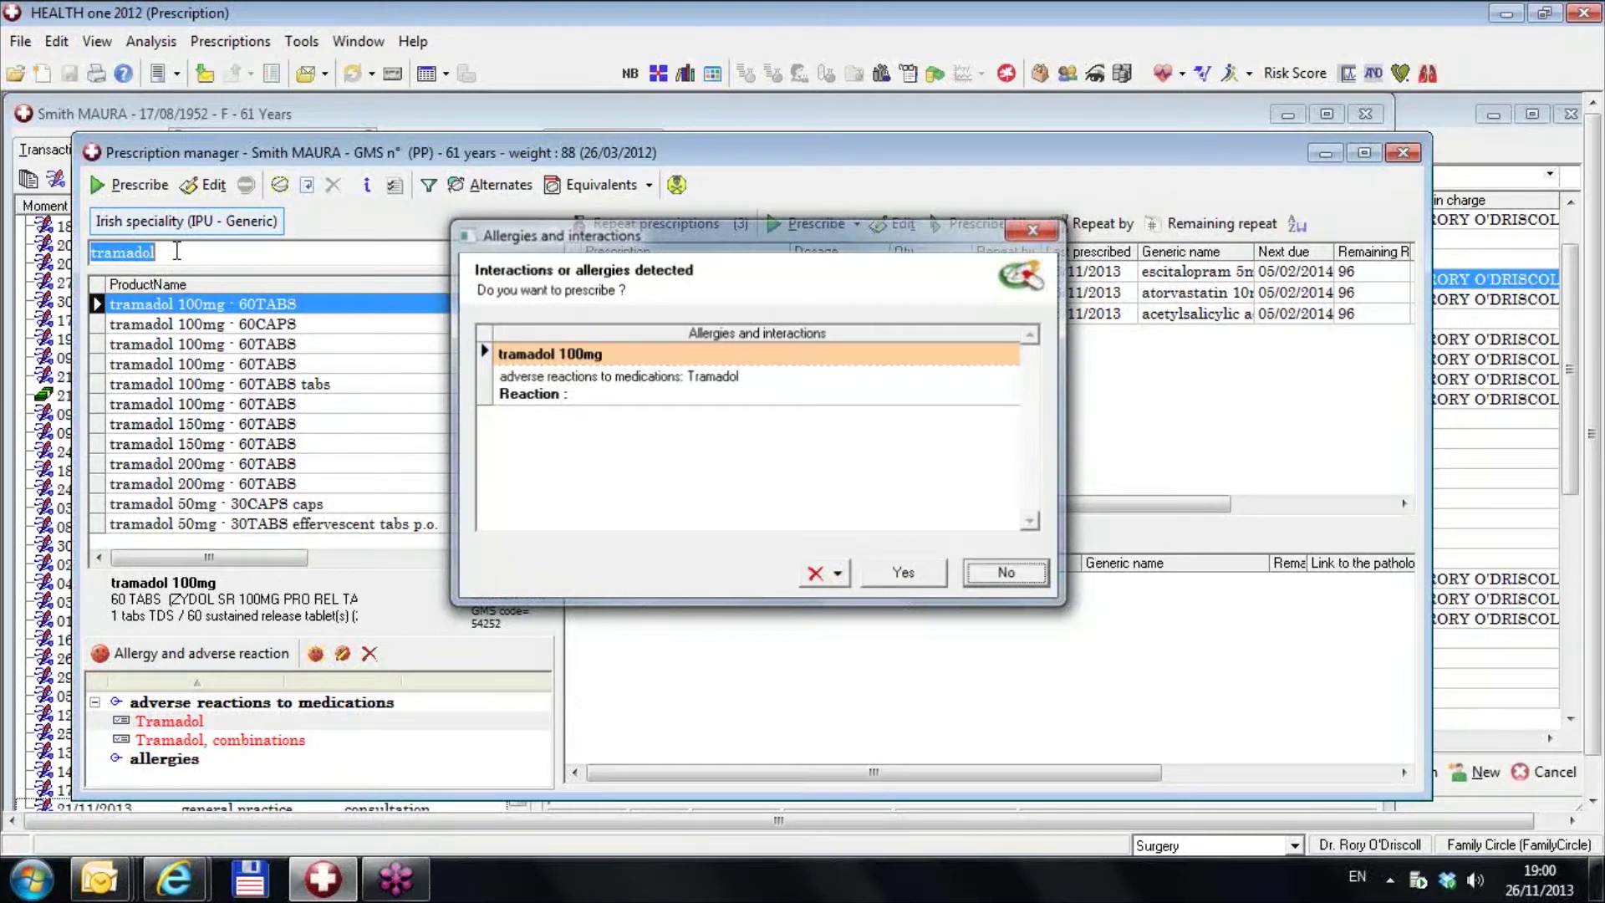
{"action": "key", "text": "Return"}
{"action": "key", "text": "Down"}
{"action": "key", "text": "Down"}
{"action": "key", "text": "Down"}
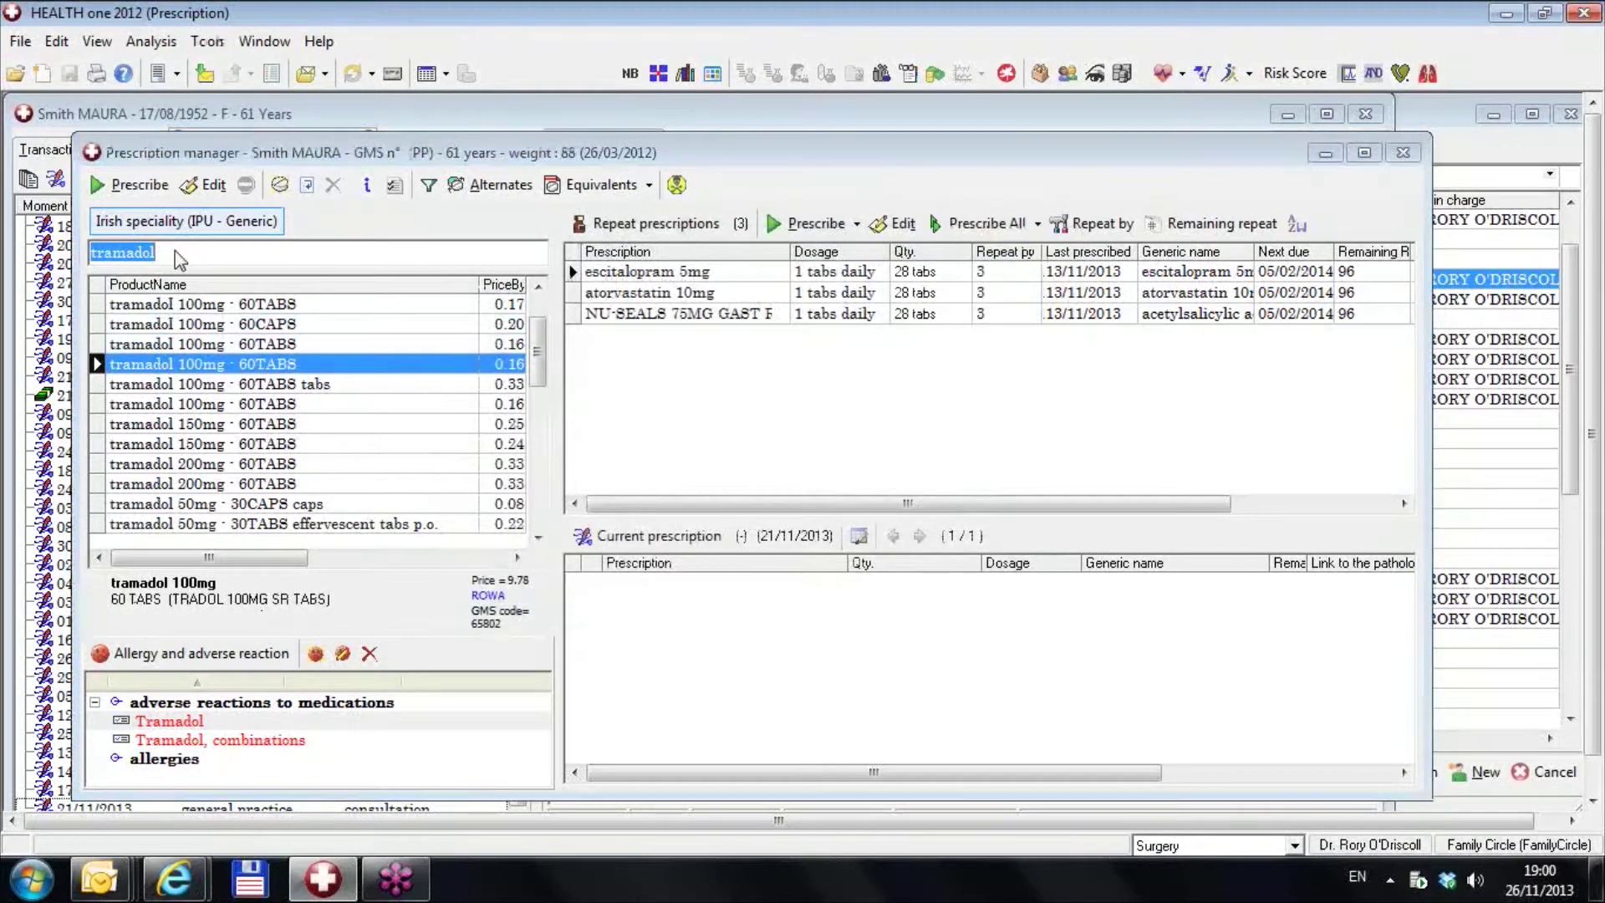
{"action": "key", "text": "Return"}
{"action": "key", "text": "Return"}
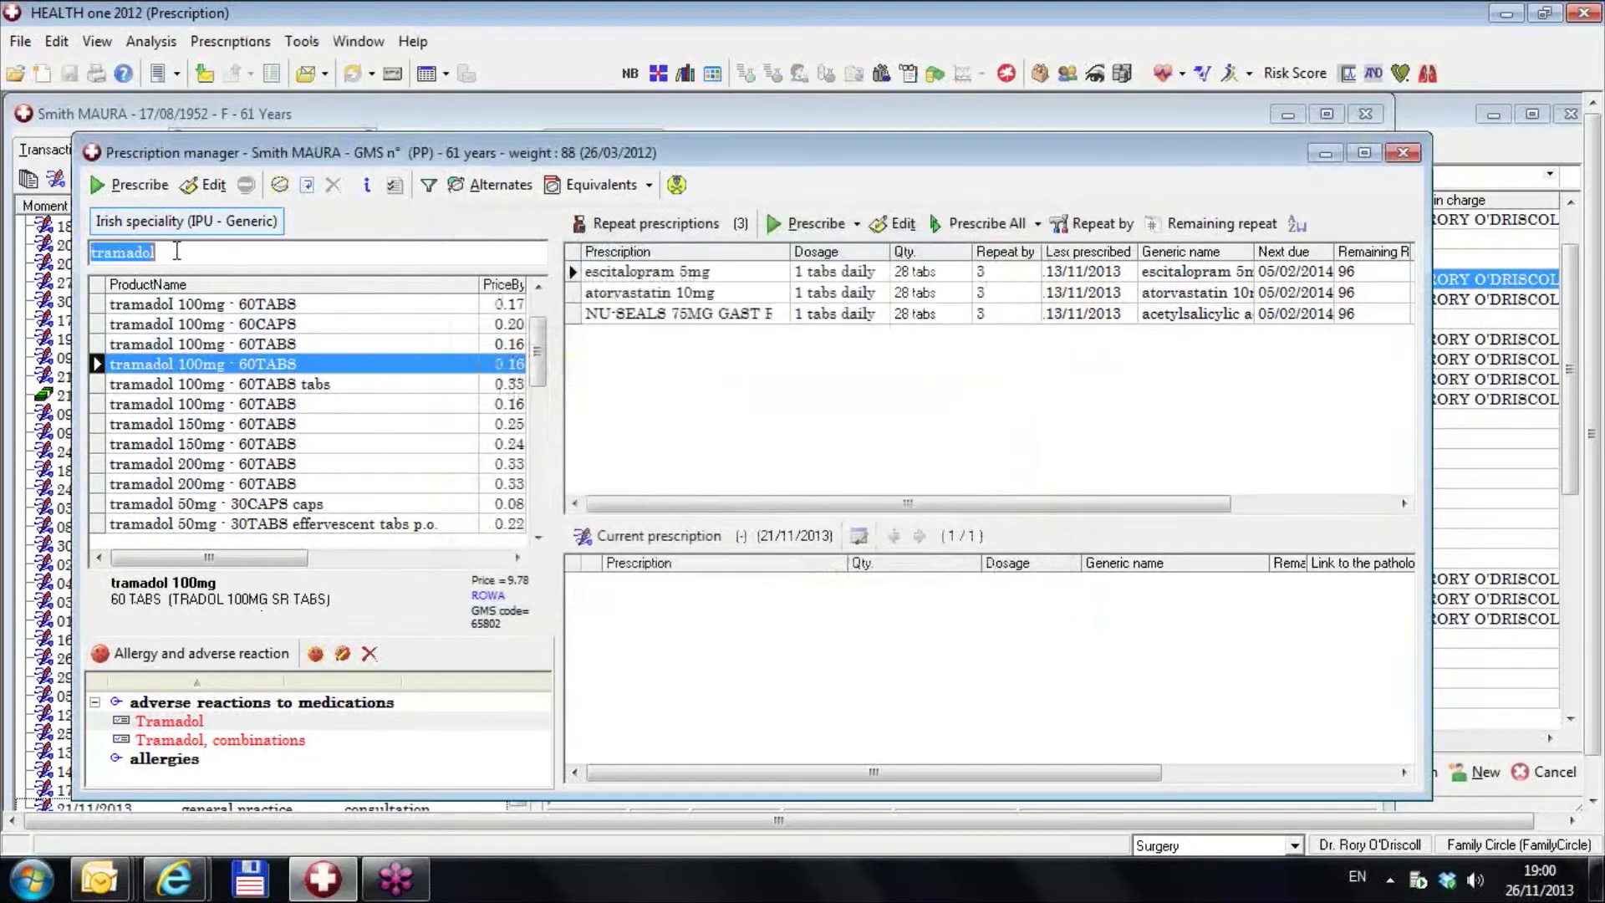
Search 'ix', try prescribing IXPRIM 37.5MG/325MG effervescent tablets, and decline after the warning
{"action": "type", "text": "ixpri"}
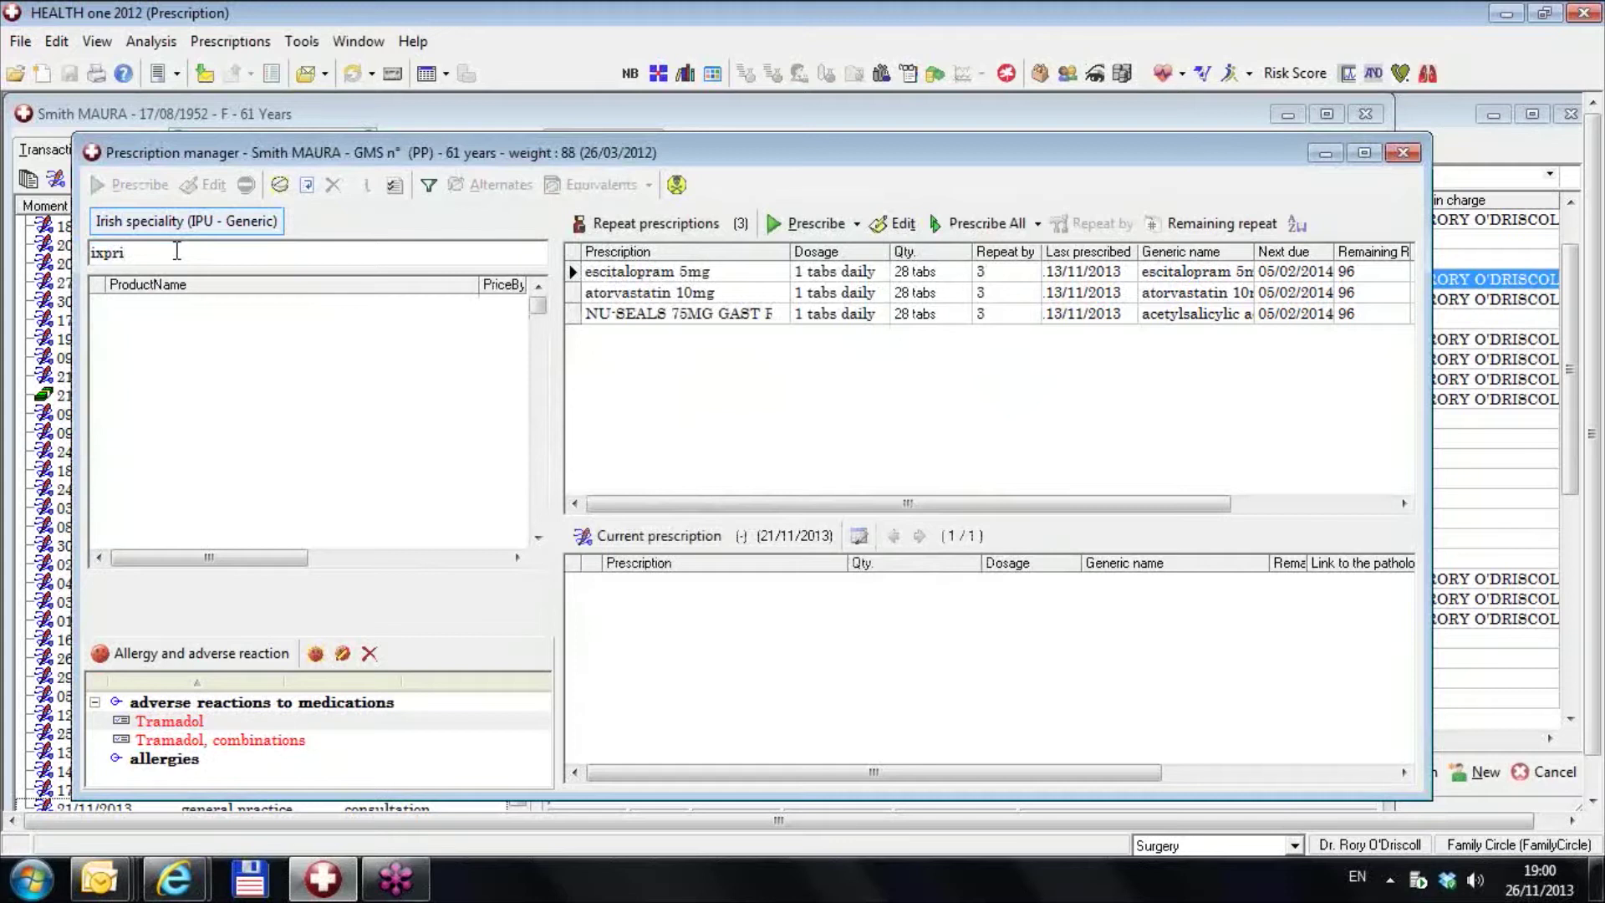
{"action": "key", "text": "BackSpace"}
{"action": "key", "text": "BackSpace"}
{"action": "key", "text": "BackSpace"}
{"action": "key", "text": "BackSpace"}
{"action": "key", "text": "BackSpace"}
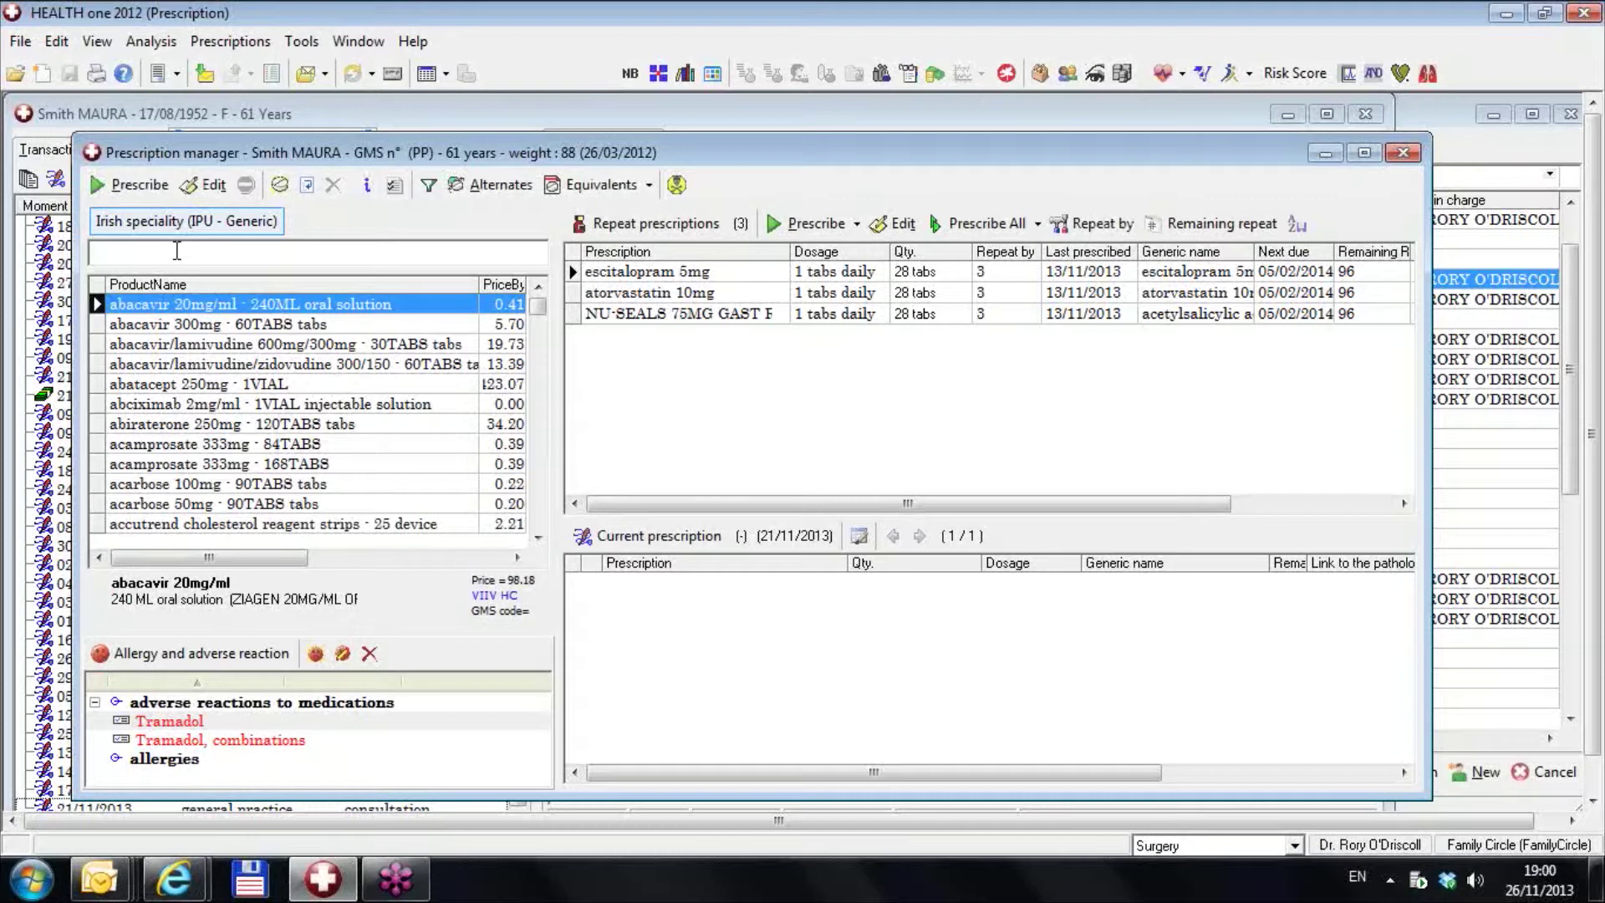
{"action": "type", "text": "ix"}
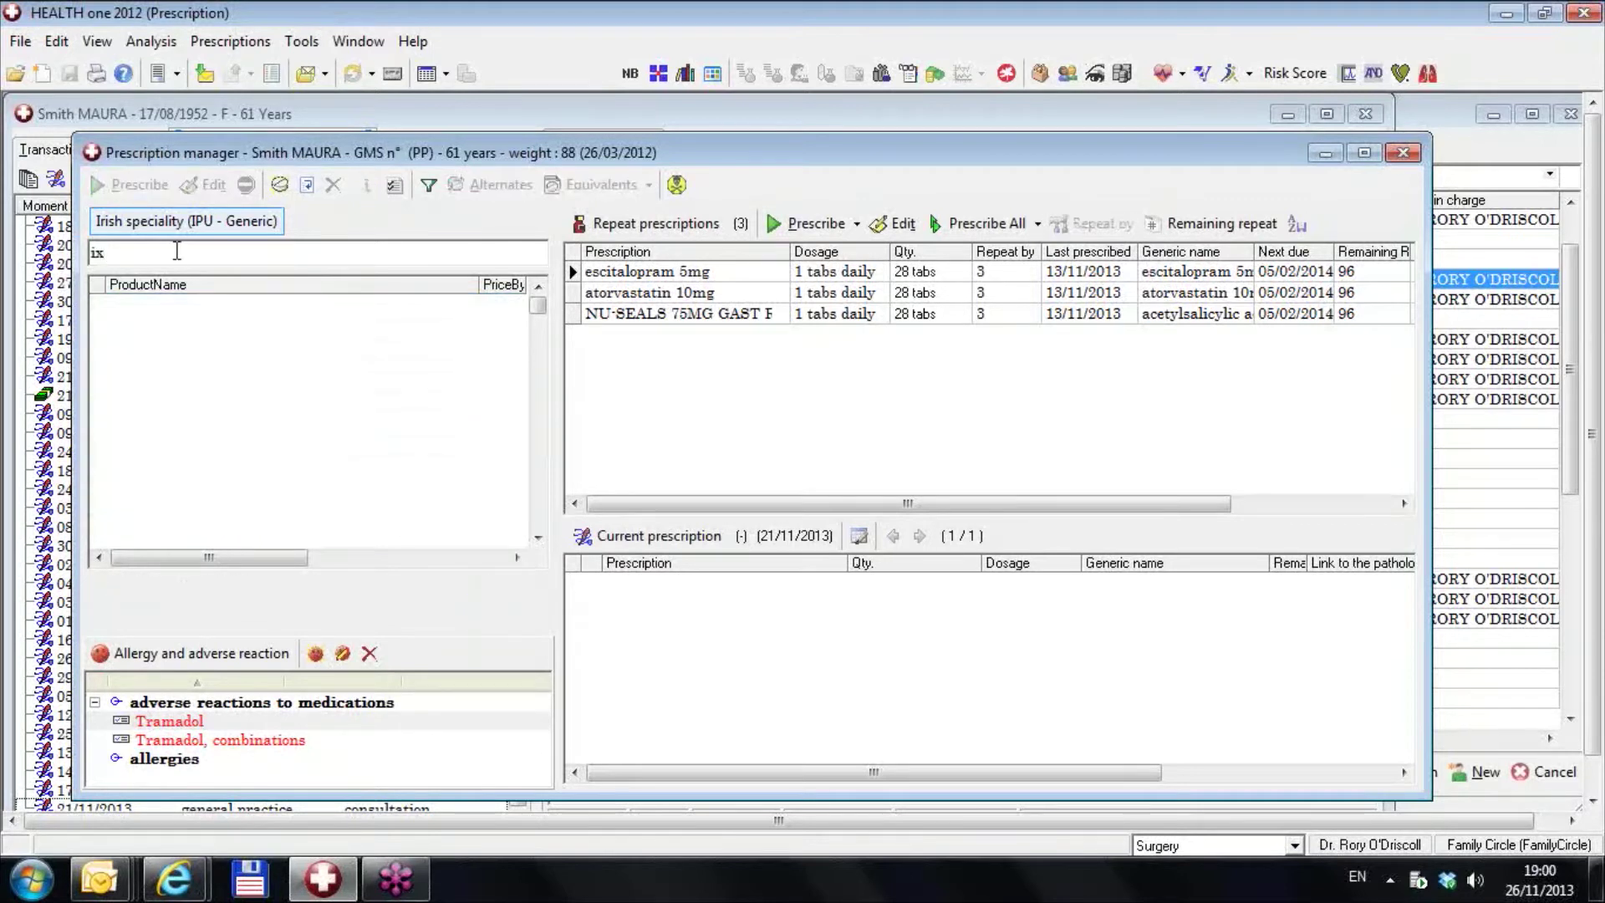
{"action": "key", "text": "Return"}
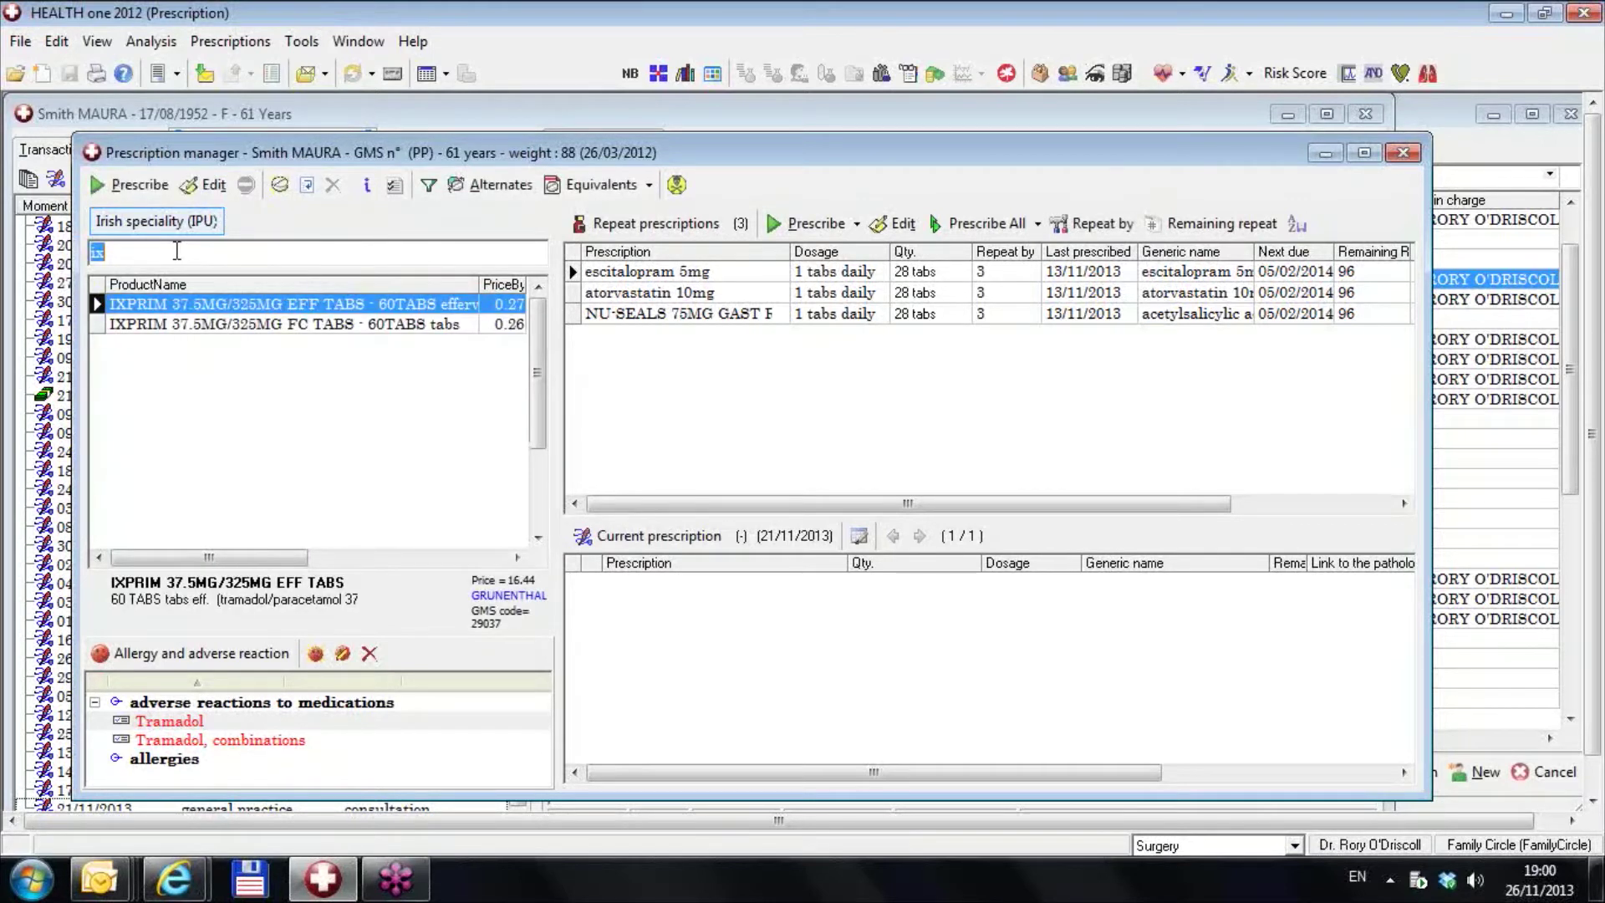
{"action": "key", "text": "Return"}
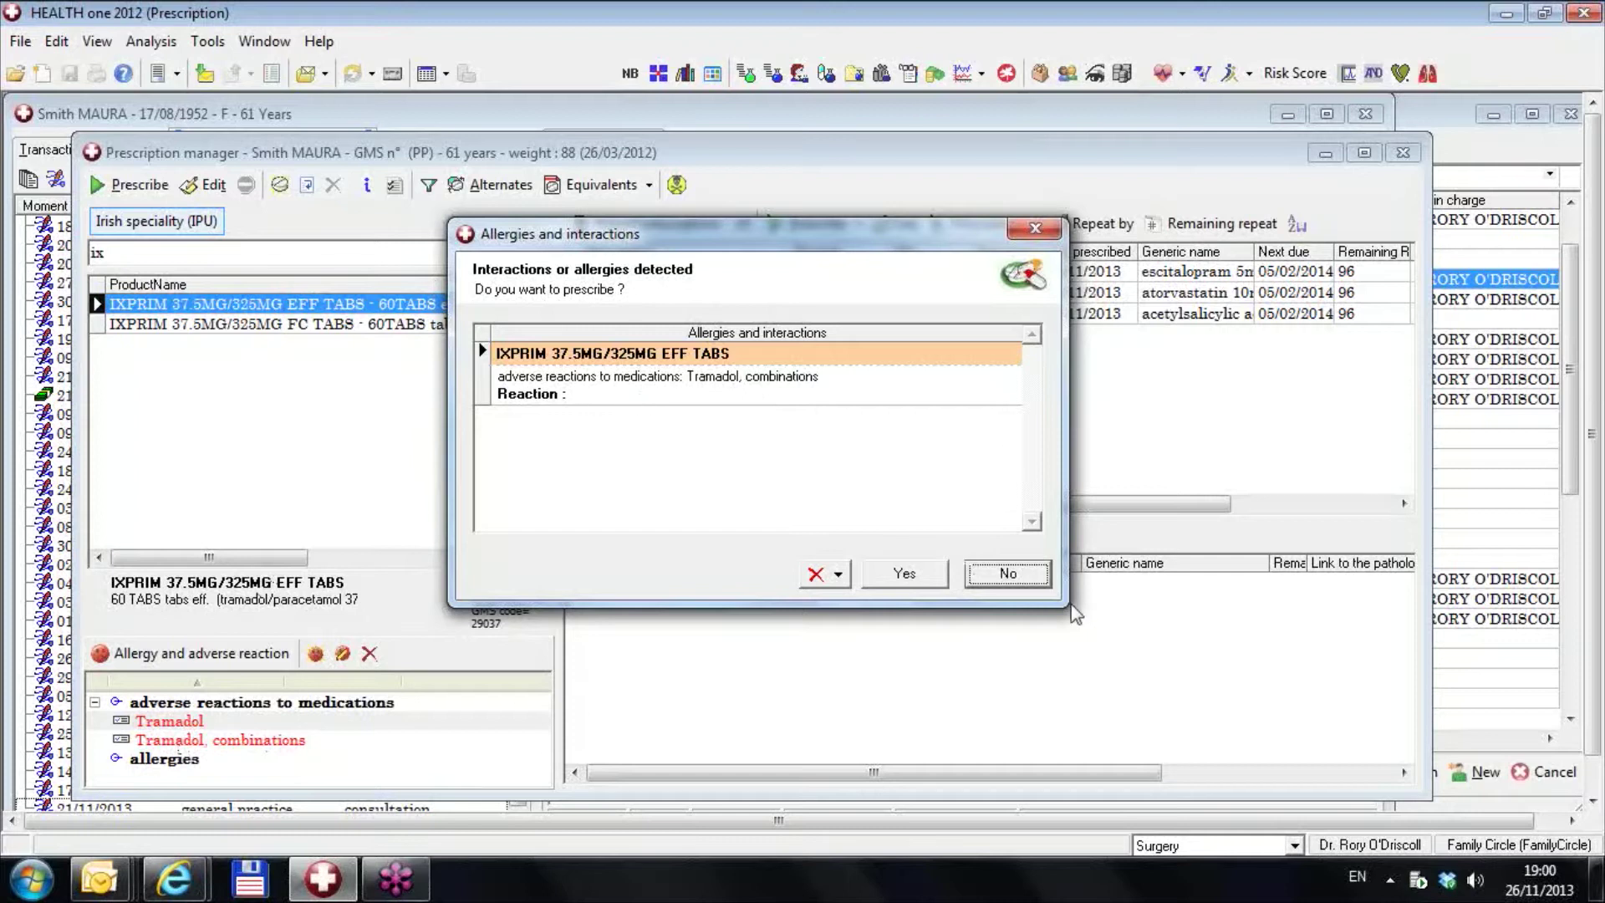
{"action": "left_click", "coordinate": [1009, 573]}
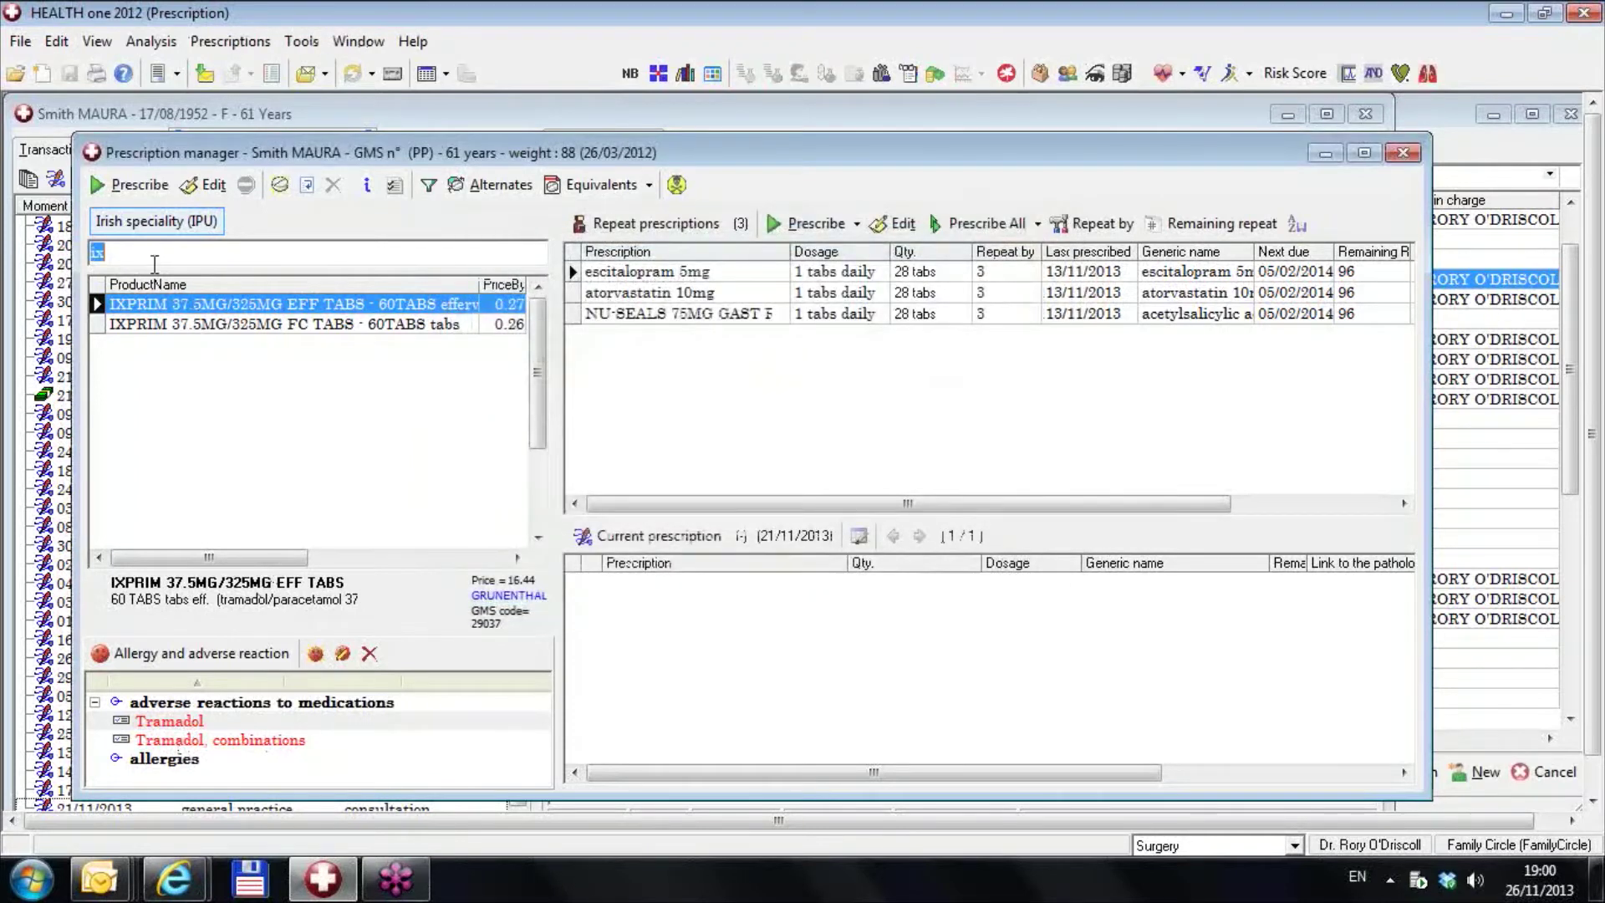
Clear the product search and add Fluoxetine from the ATC code list as an adverse reaction
{"action": "key", "text": "BackSpace"}
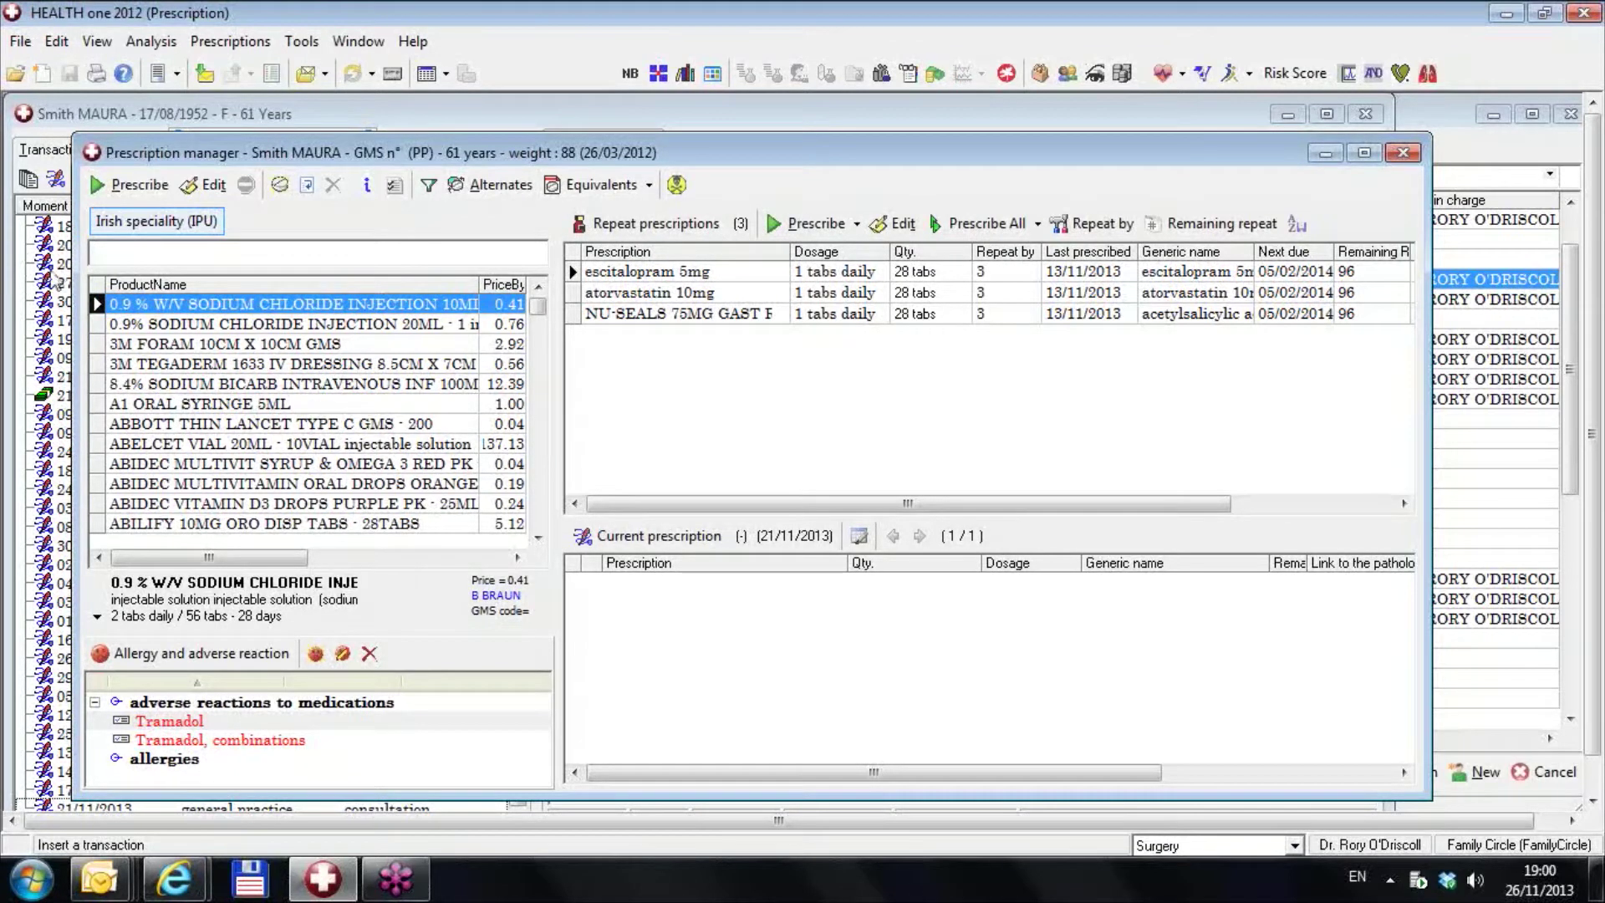
{"action": "left_click", "coordinate": [315, 653]}
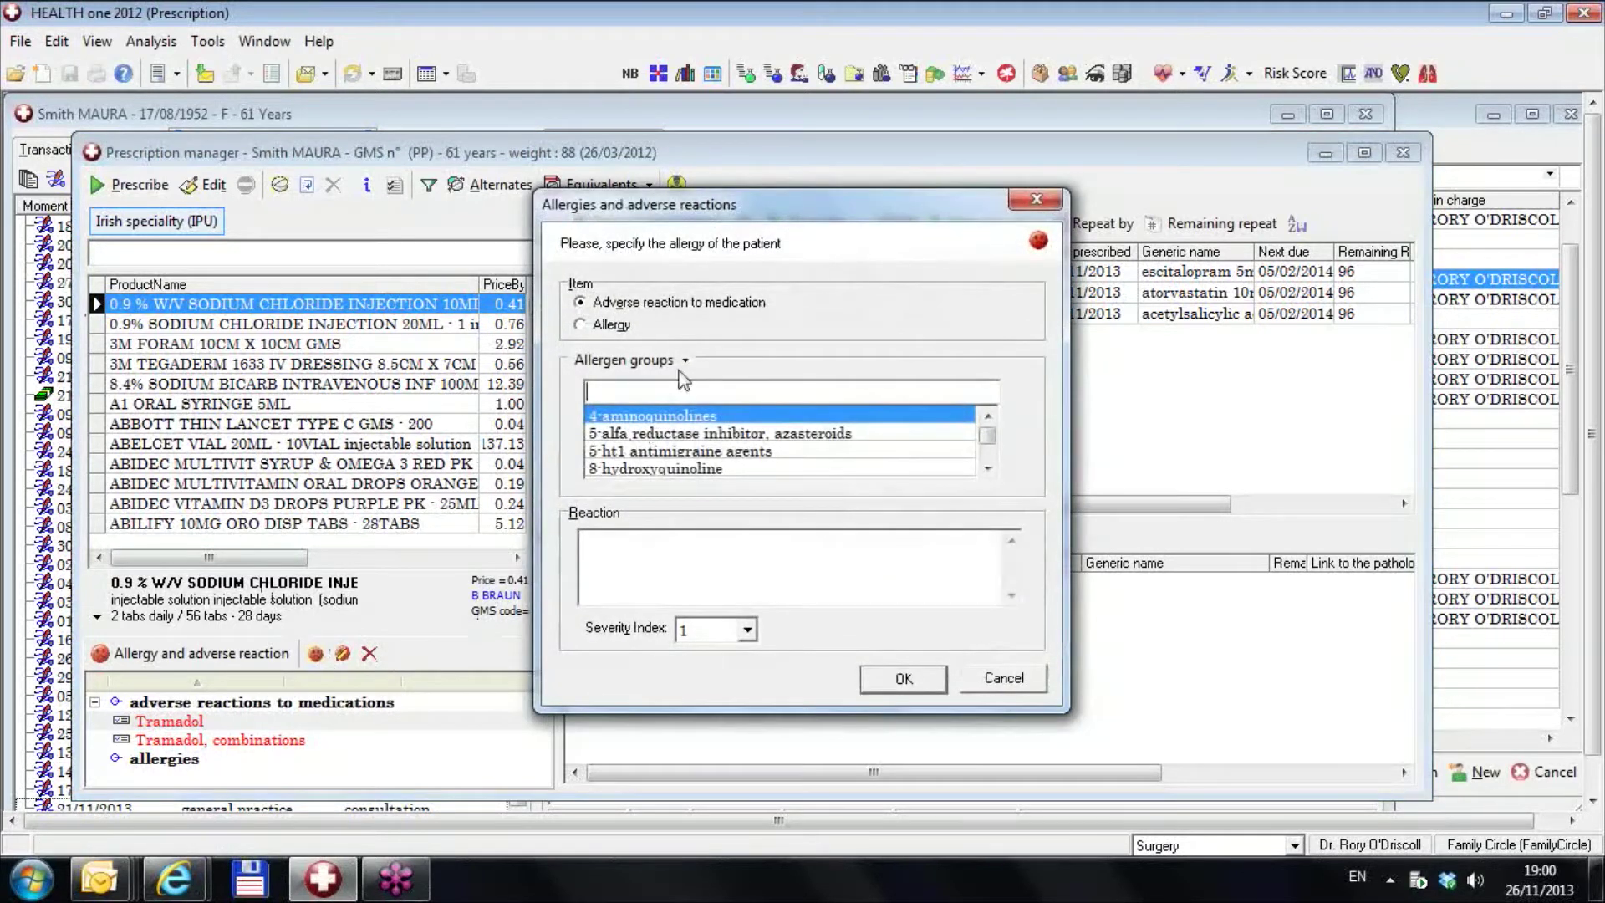
{"action": "left_click", "coordinate": [683, 360]}
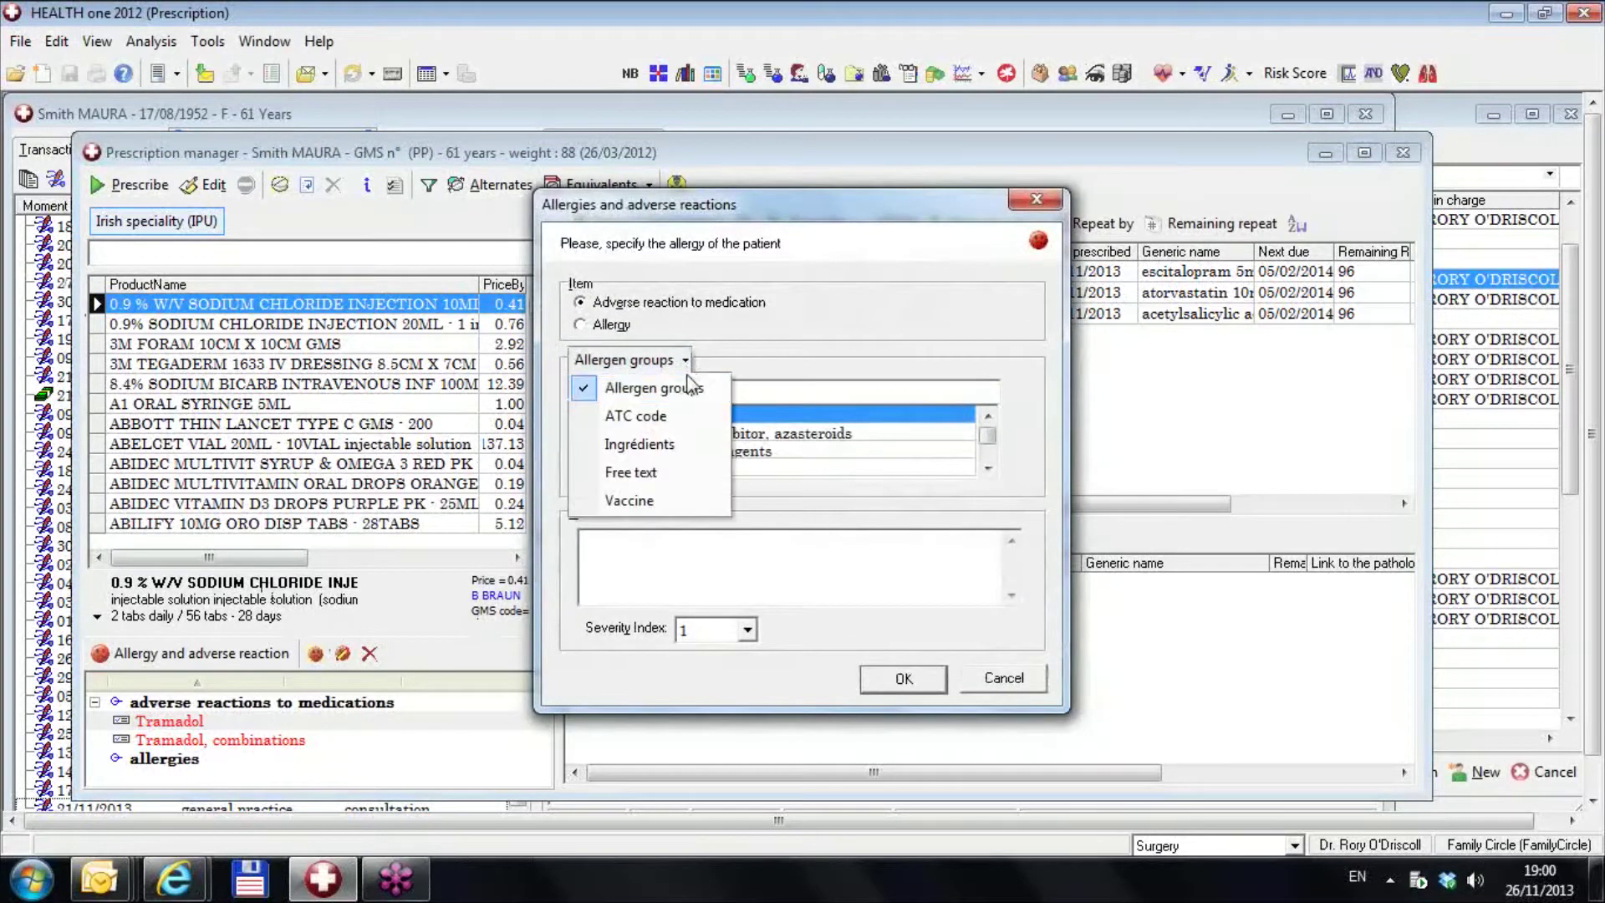
{"action": "left_click", "coordinate": [666, 418]}
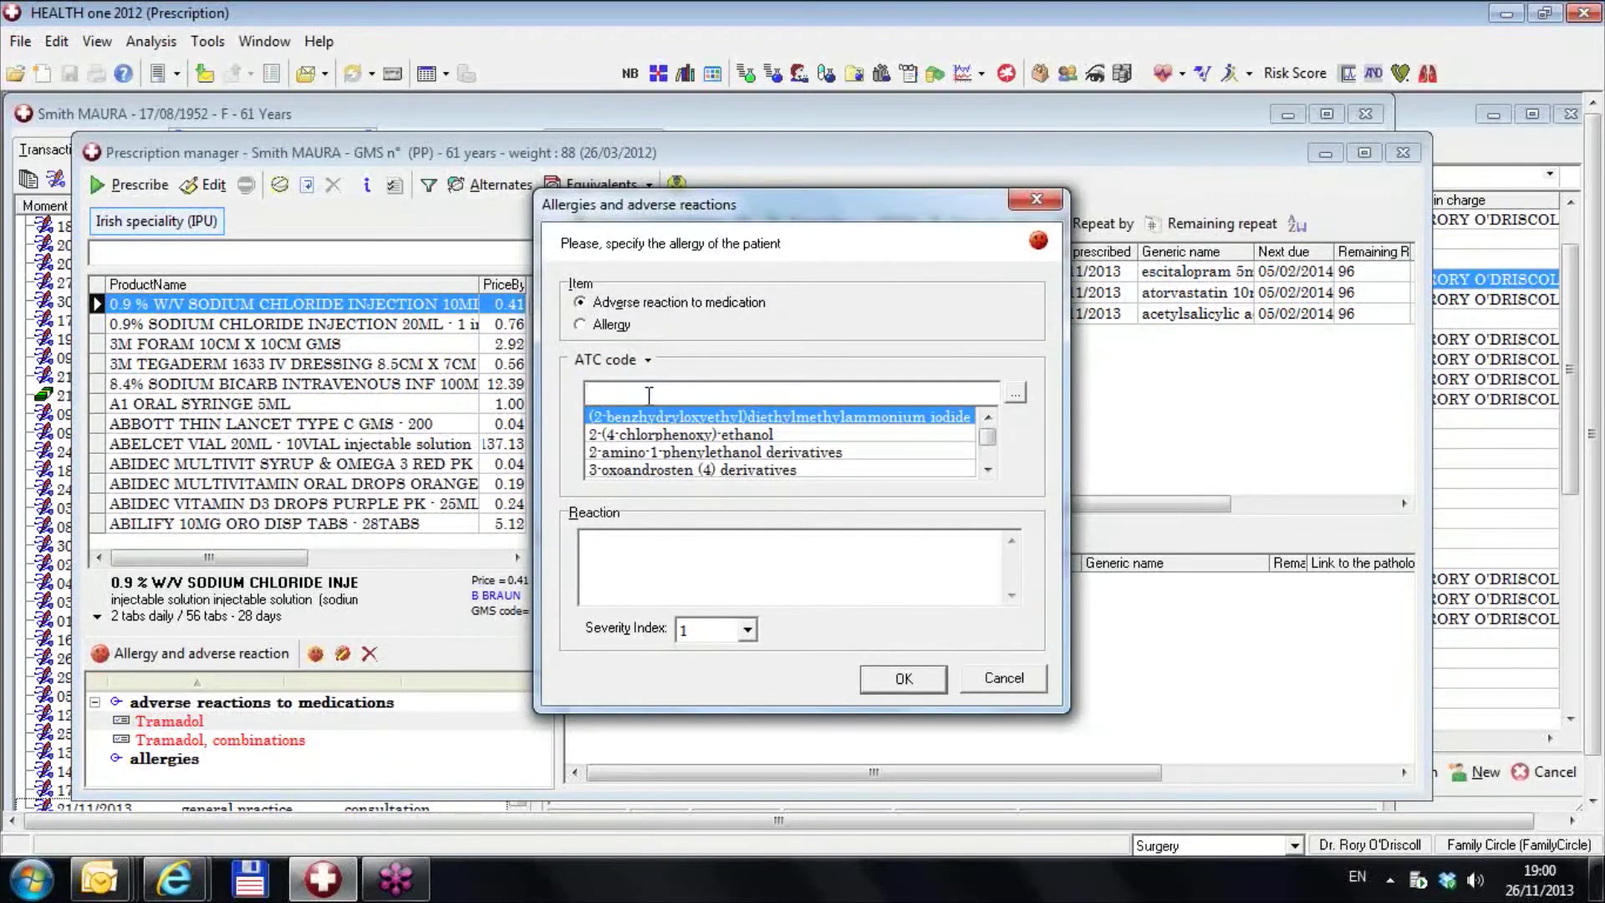
{"action": "type", "text": "fluox"}
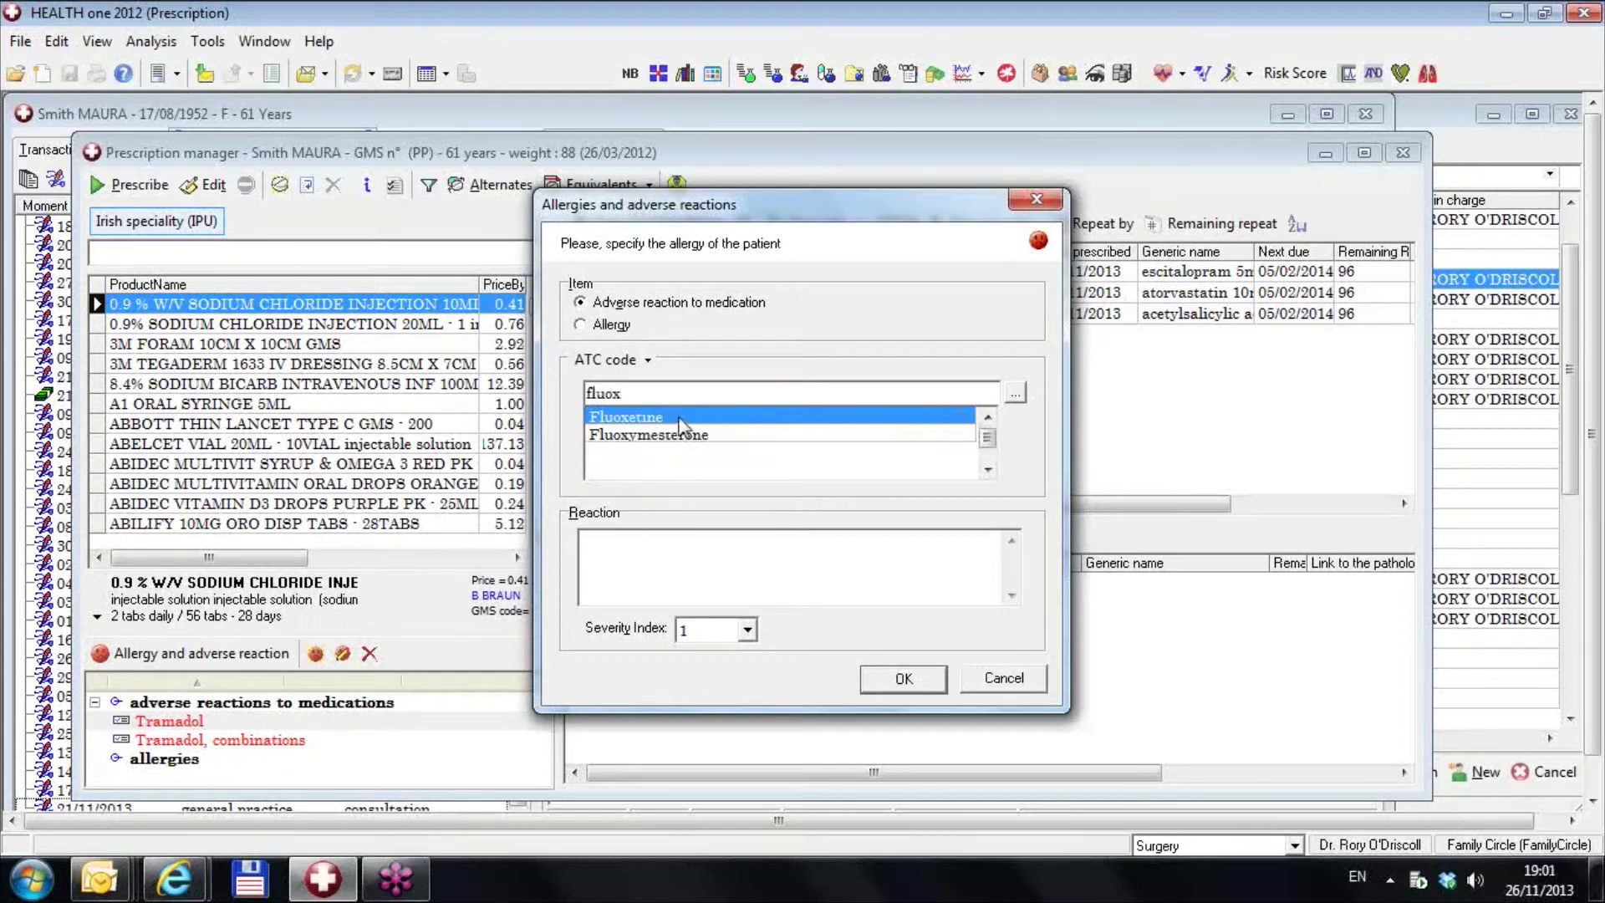
{"action": "left_click", "coordinate": [889, 678]}
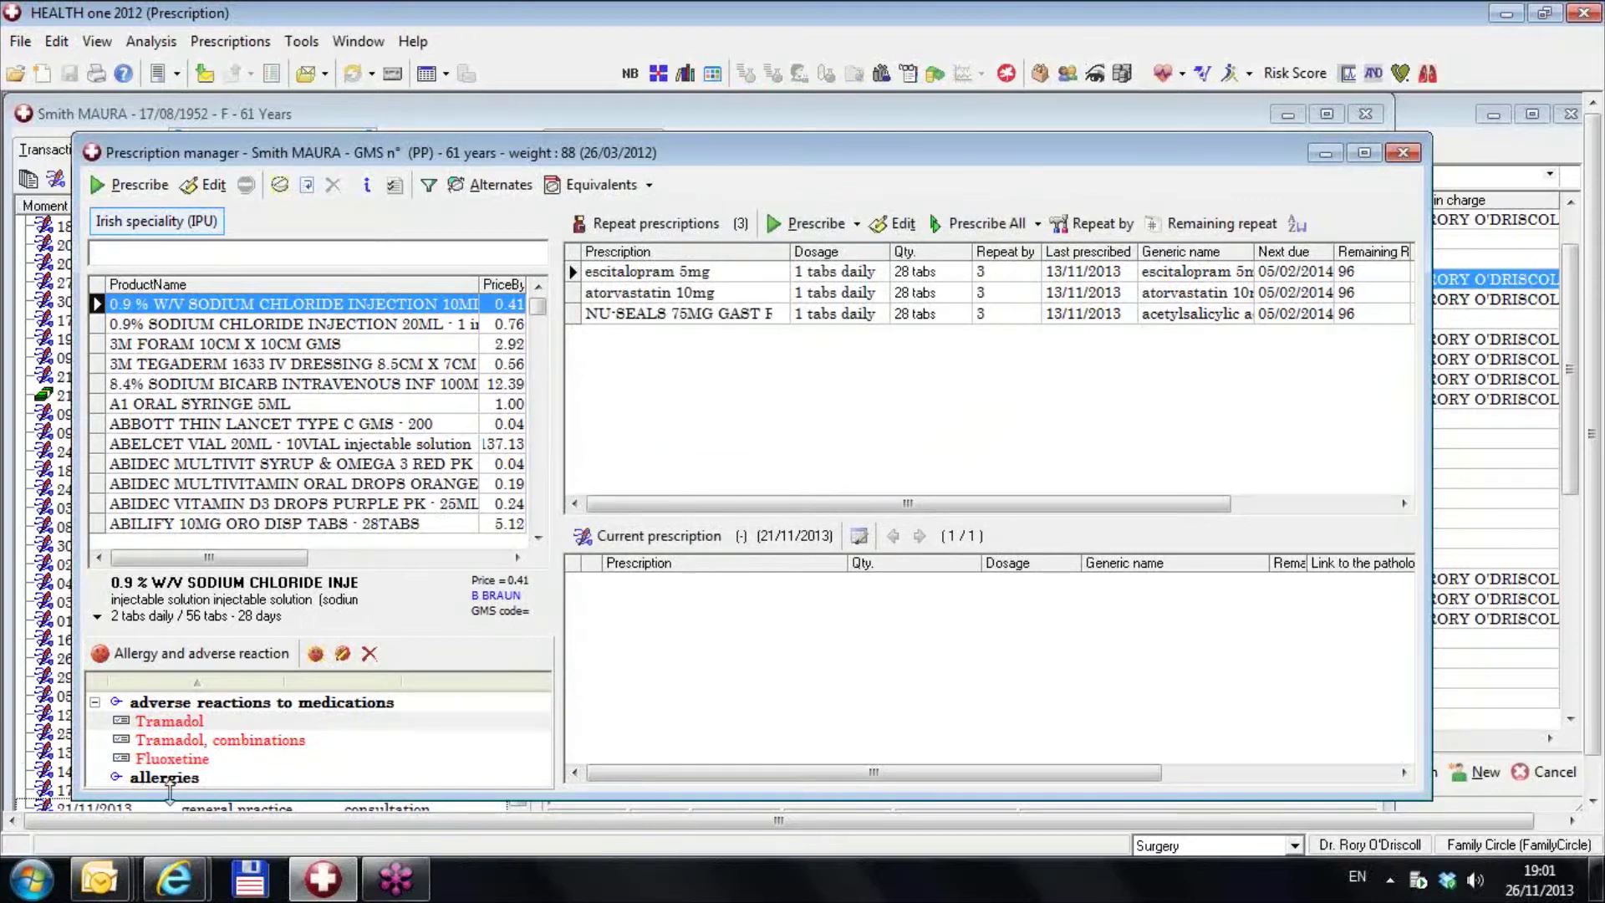
With generic names shown, try prescribing fluoxetine 20mg, decline the warning, and clear the search
{"action": "left_click", "coordinate": [182, 779]}
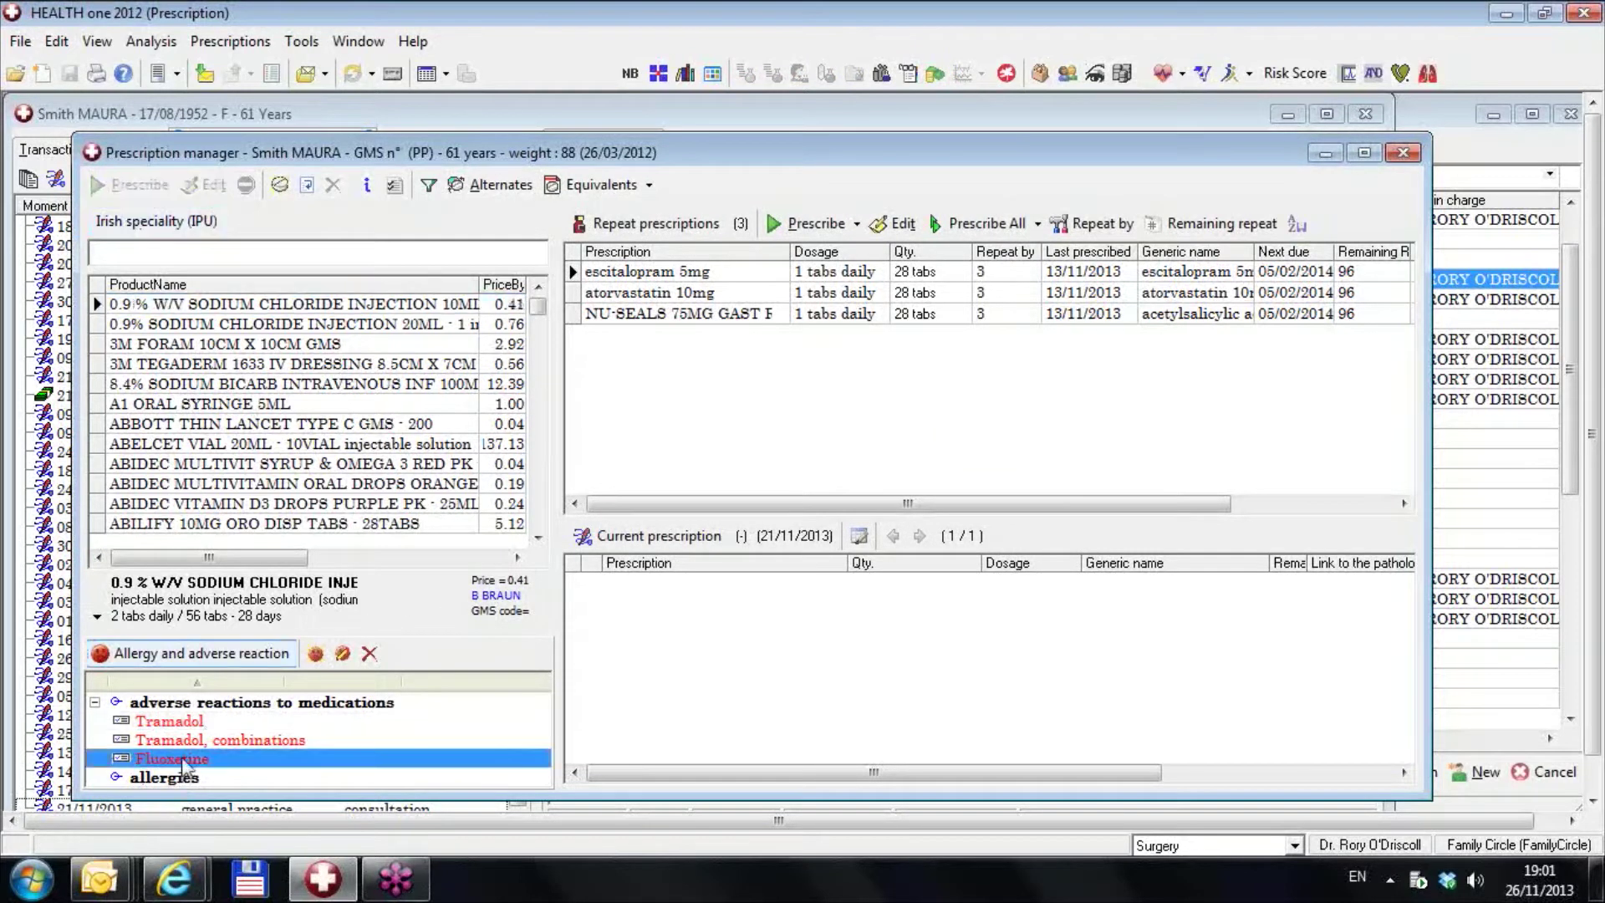
{"action": "left_click", "coordinate": [182, 252]}
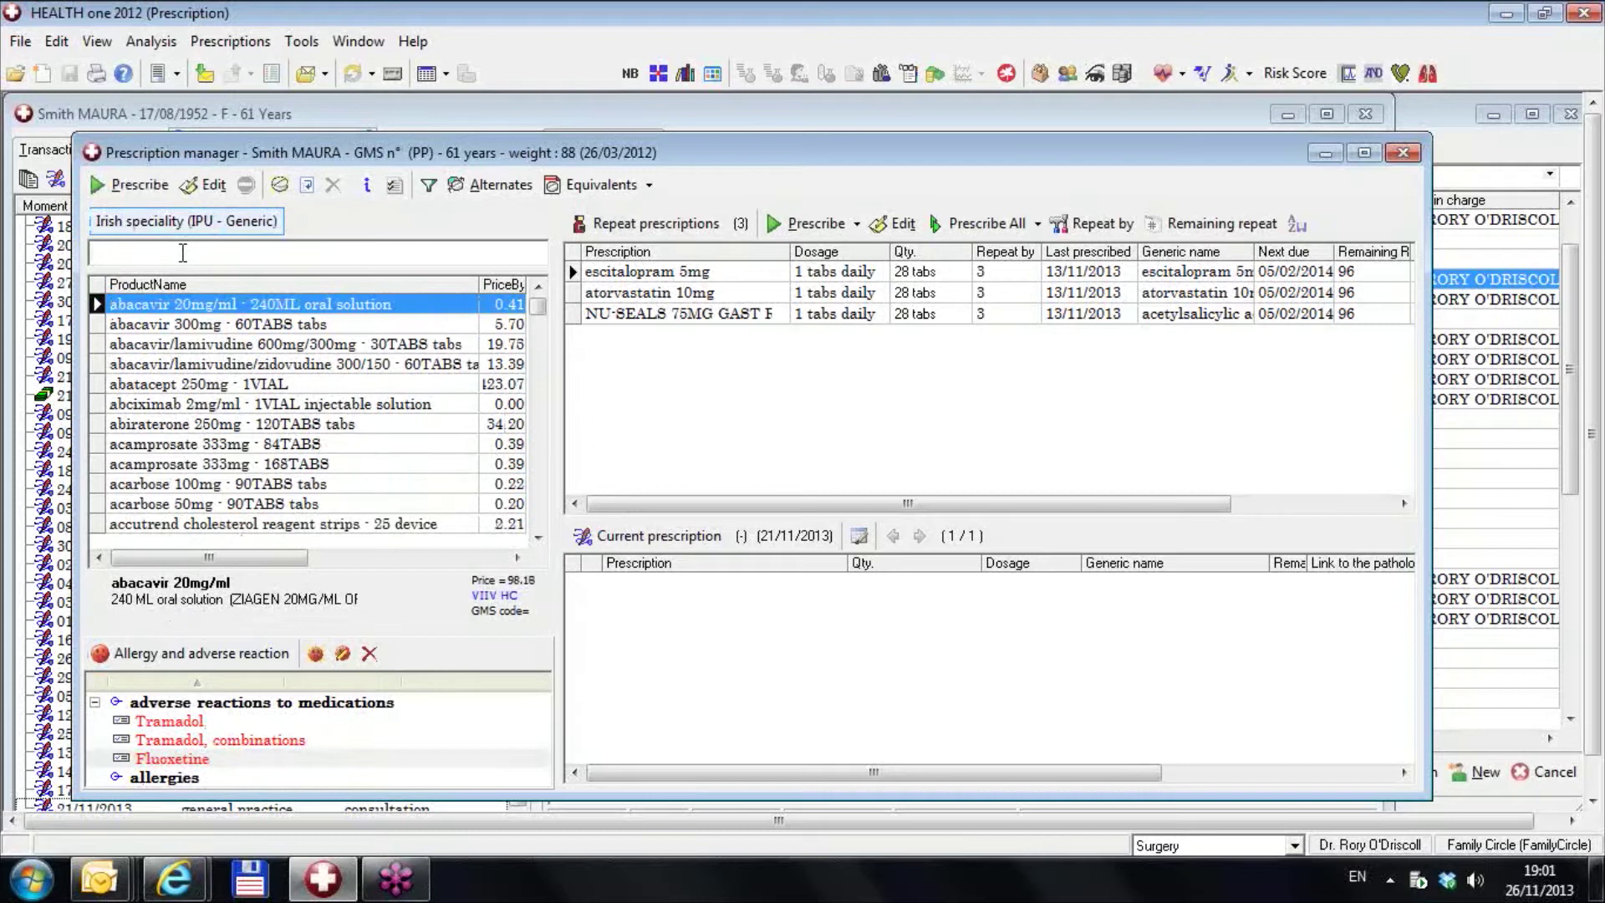
{"action": "type", "text": "flu,"}
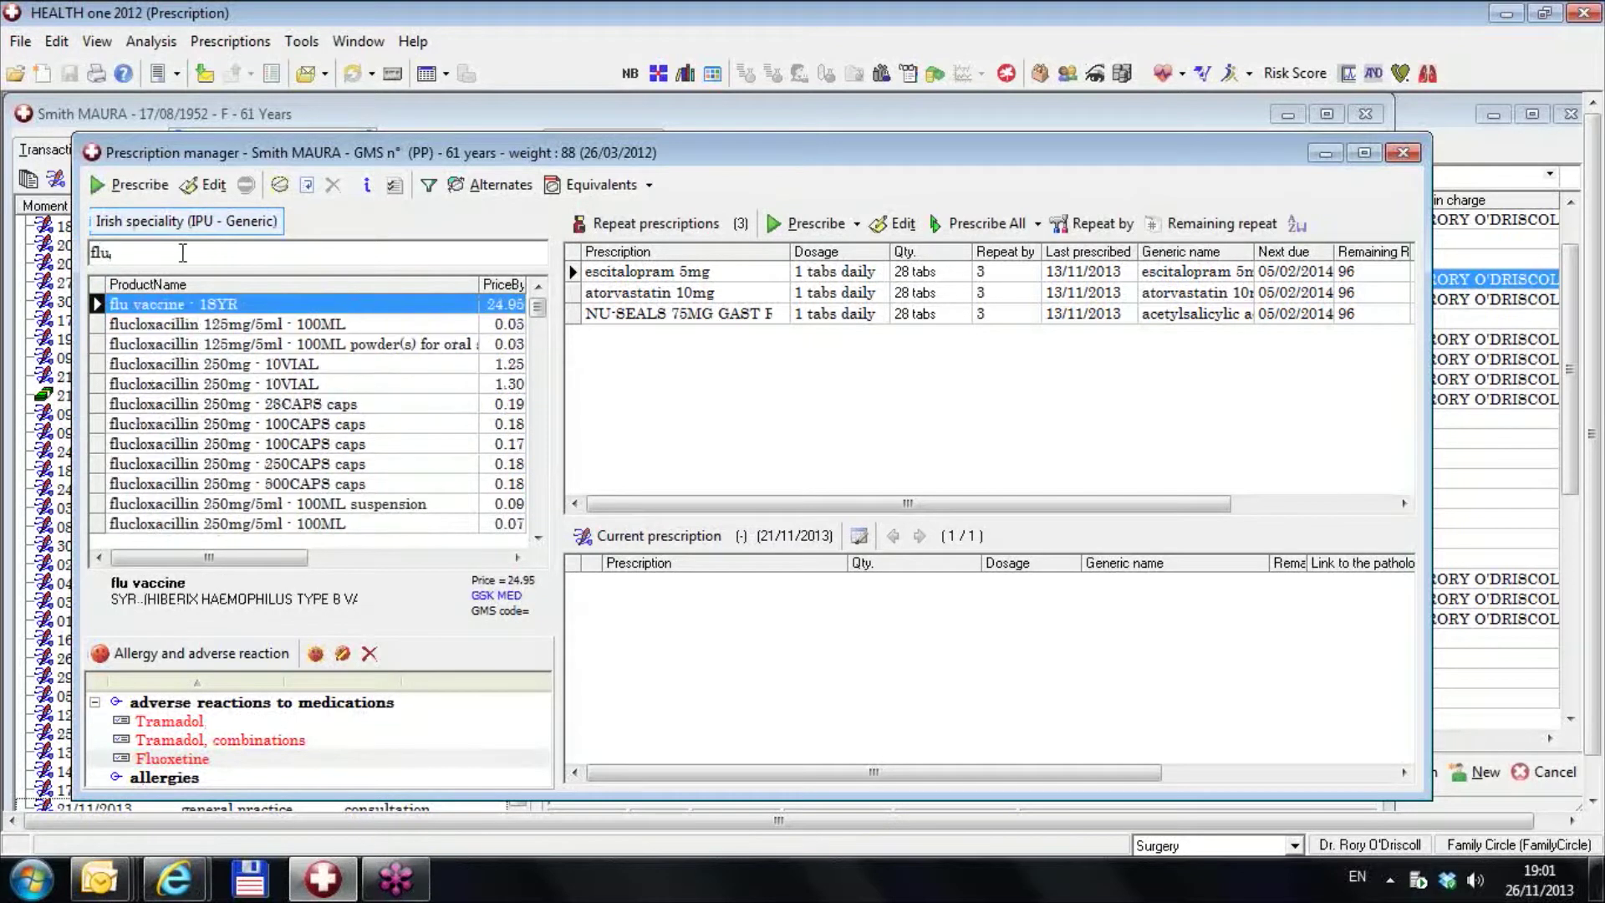
{"action": "type", "text": "ox"}
{"action": "key", "text": "Down"}
{"action": "key", "text": "Down"}
{"action": "key", "text": "Down"}
{"action": "key", "text": "Down"}
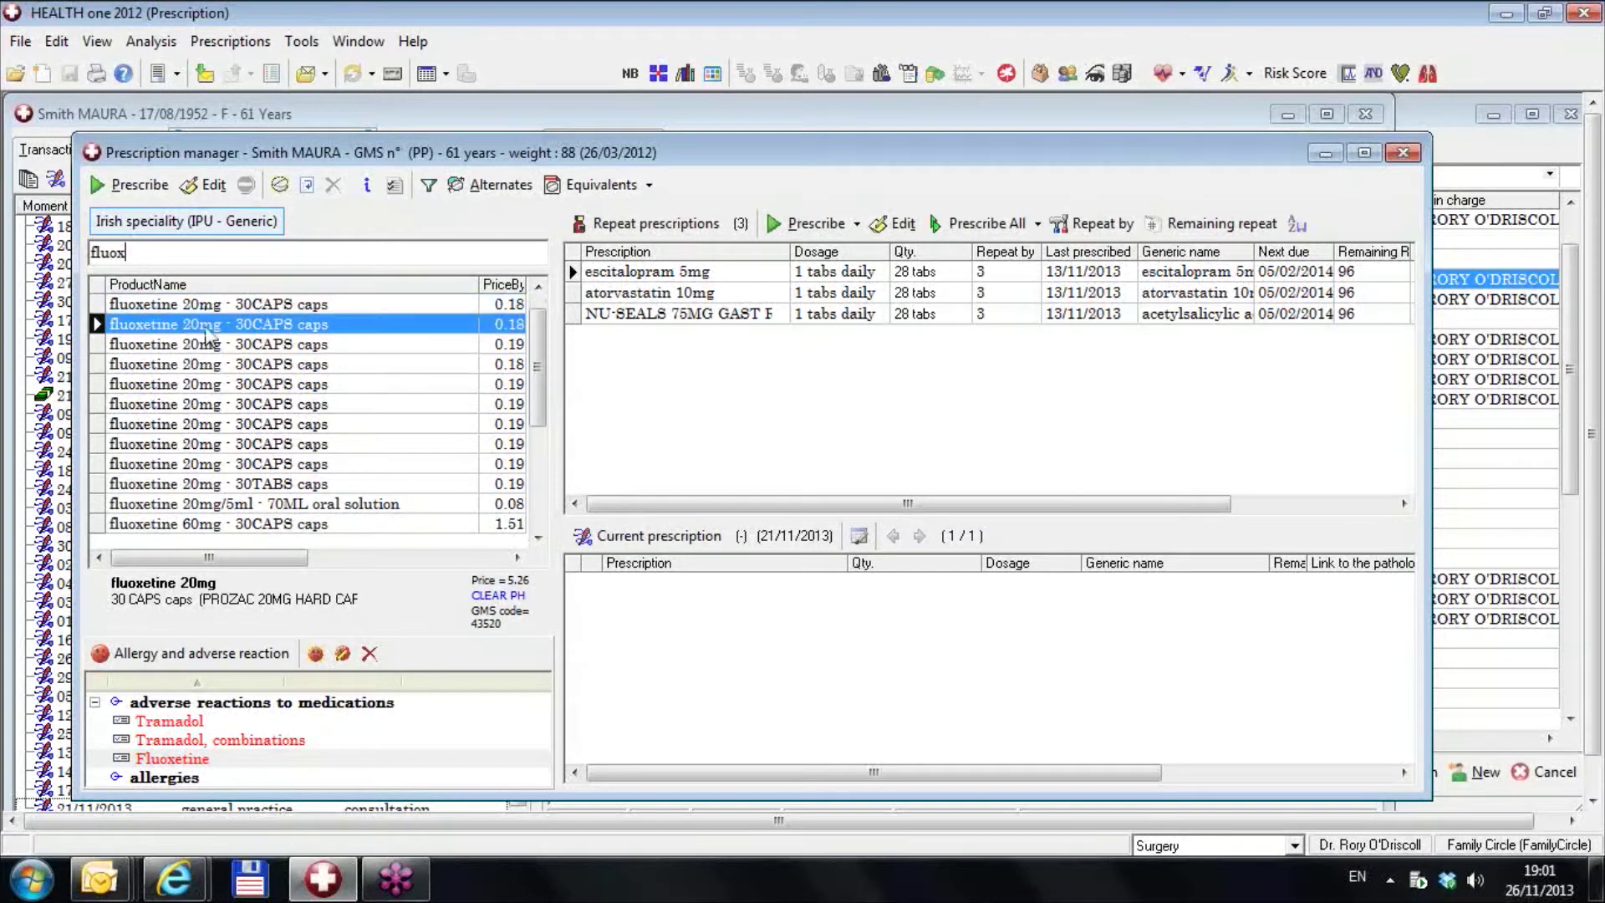
{"action": "key", "text": "Down"}
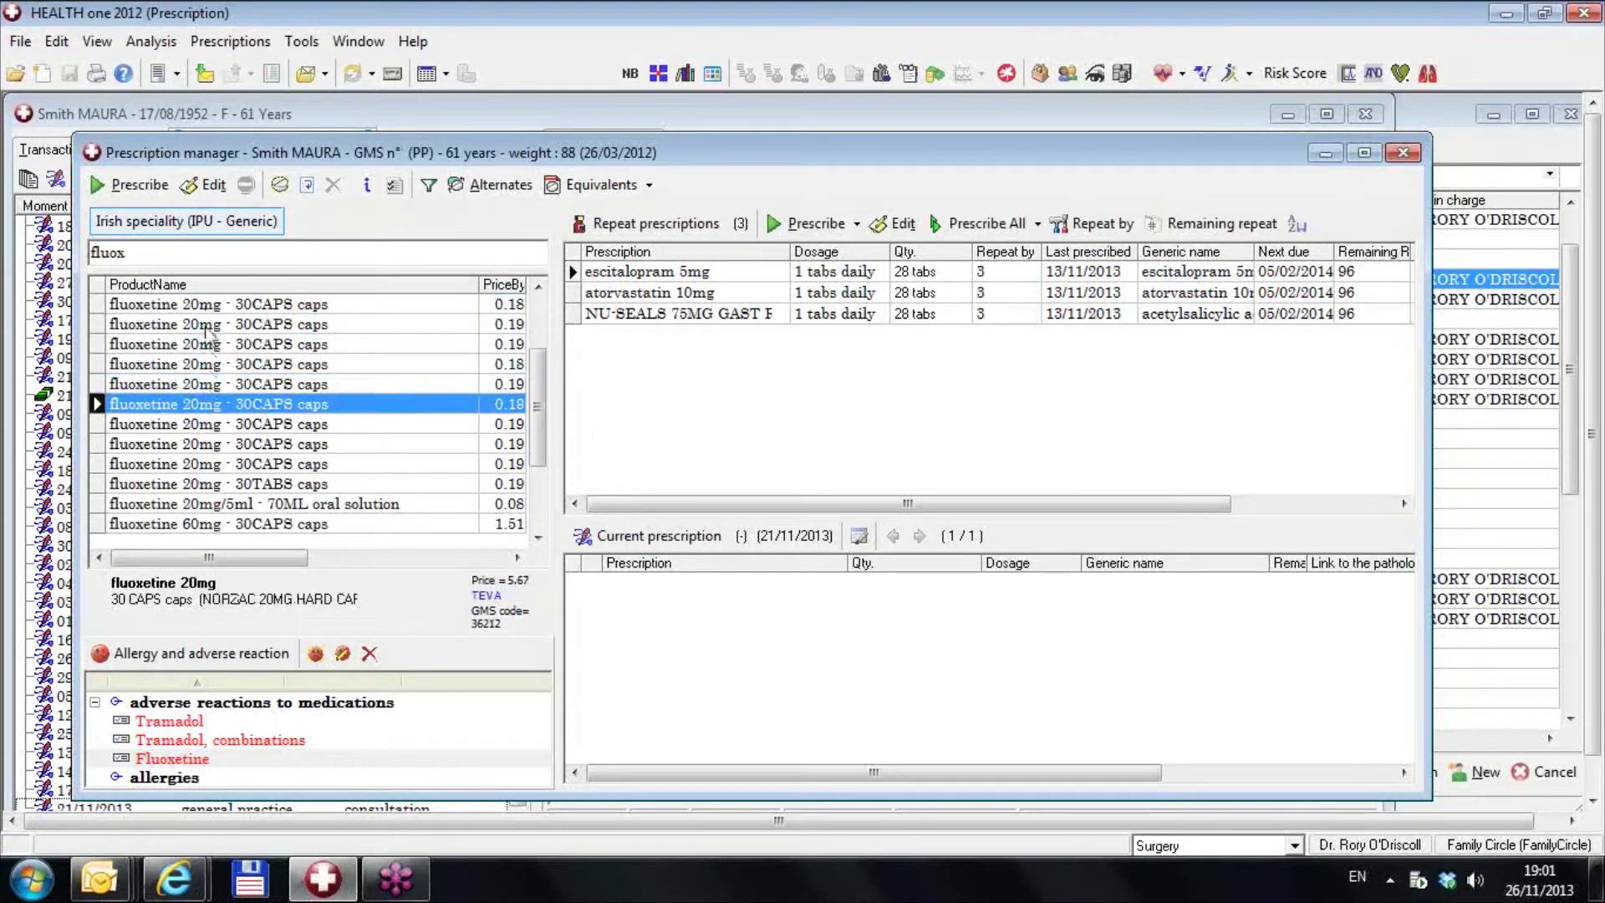
{"action": "key", "text": "Return"}
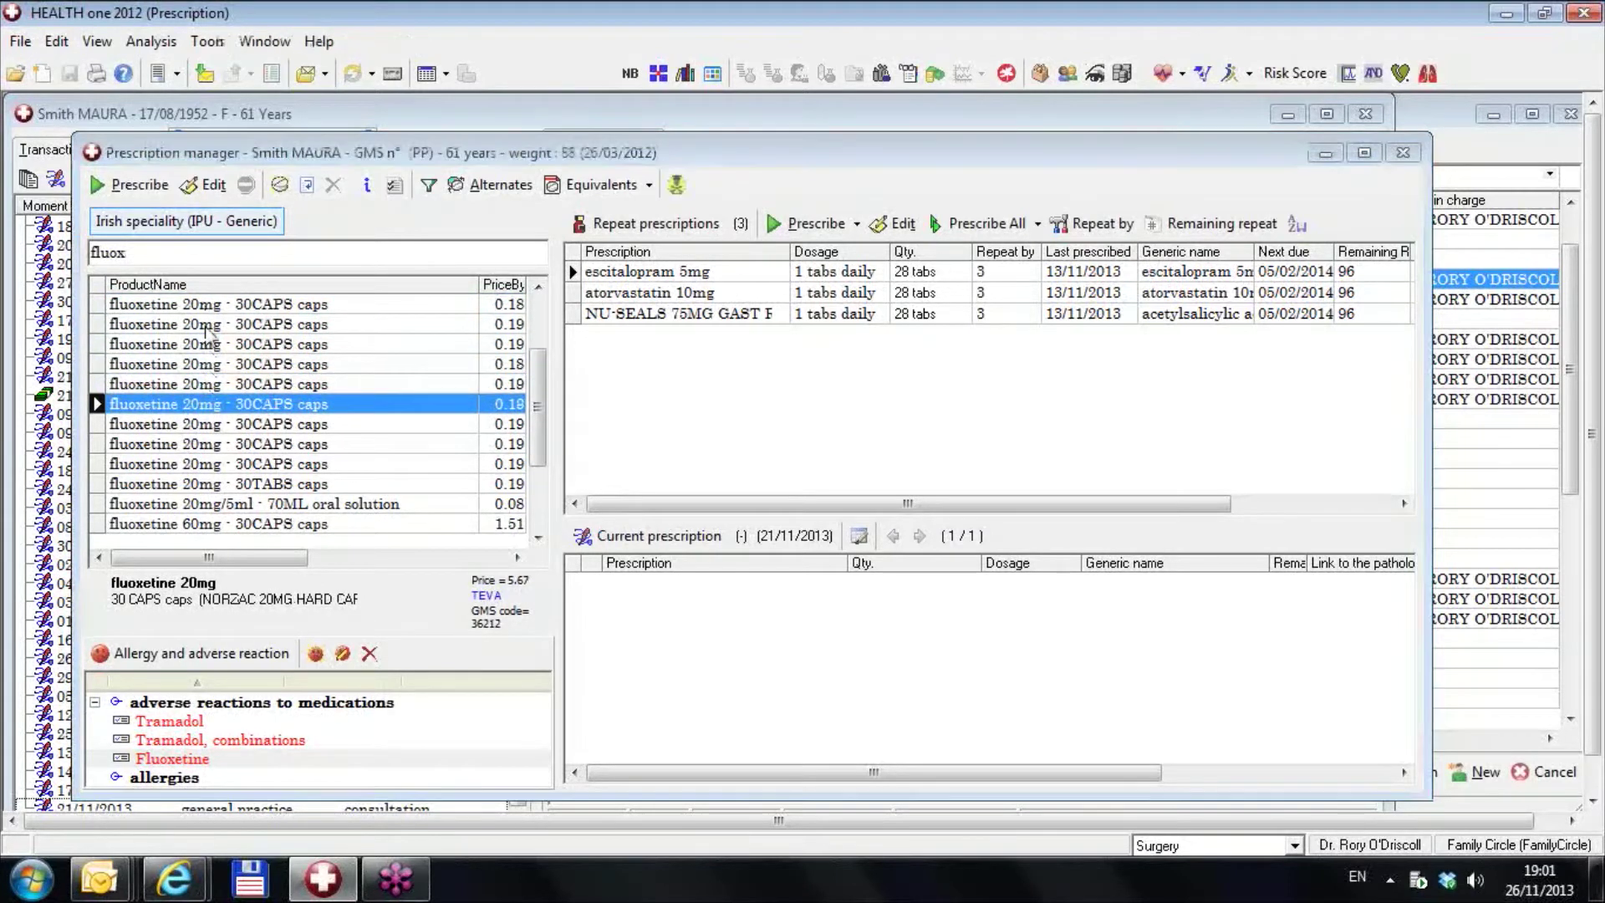
{"action": "key", "text": "Return"}
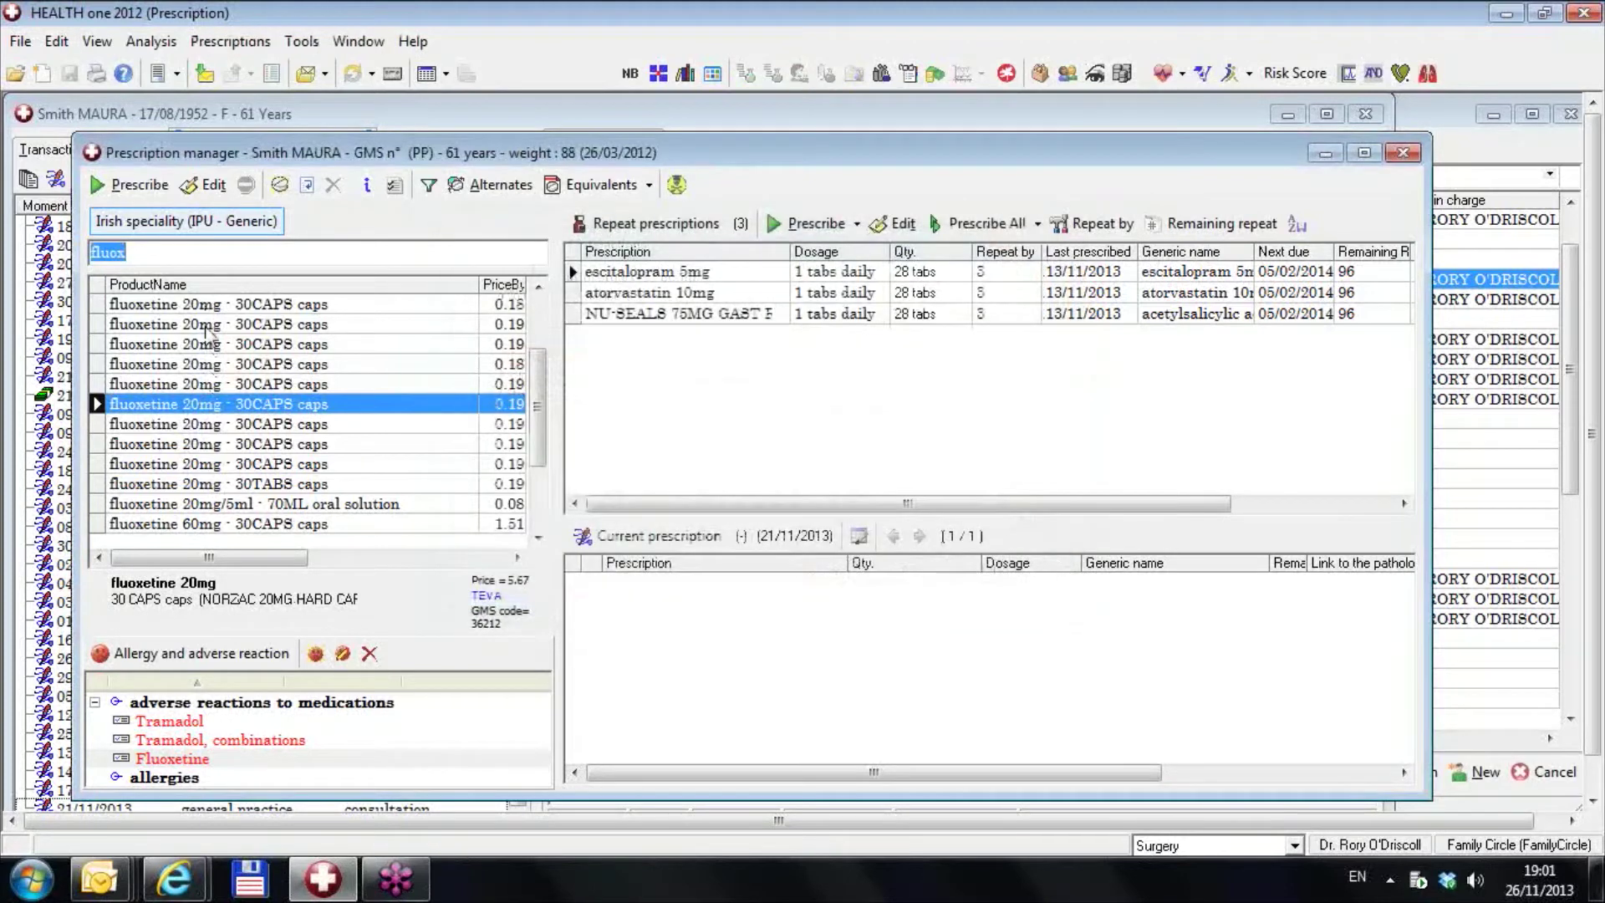
{"action": "key", "text": "BackSpace"}
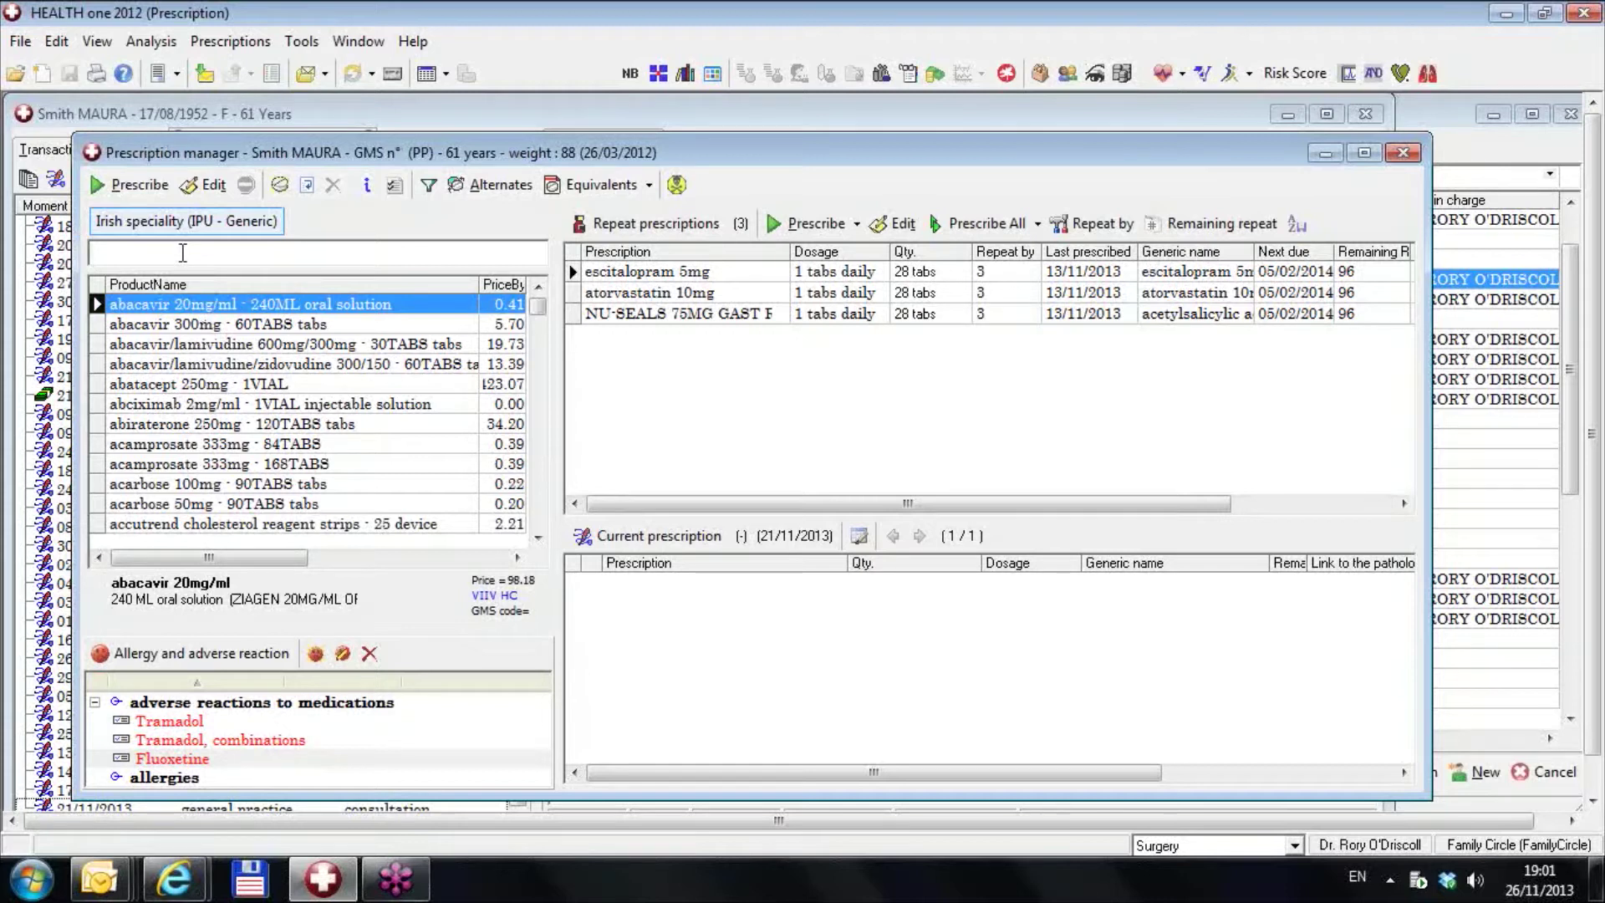
Search 'kefl' and bring up the context menu for KEFLEX 125MG/5ML
{"action": "type", "text": "kefl"}
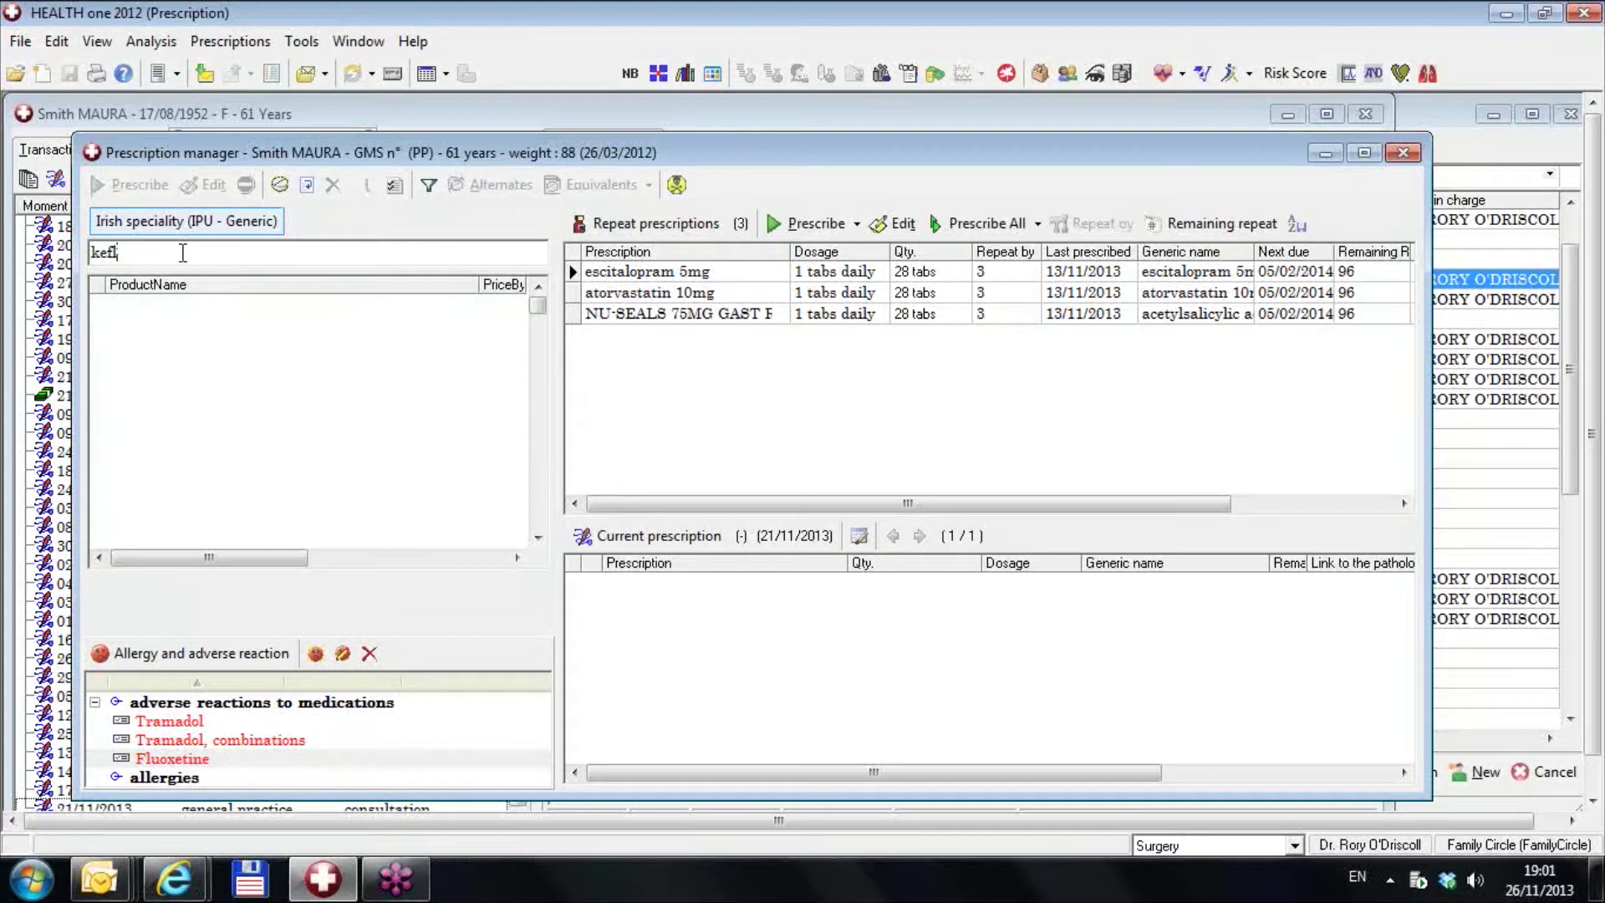
{"action": "key", "text": "Return"}
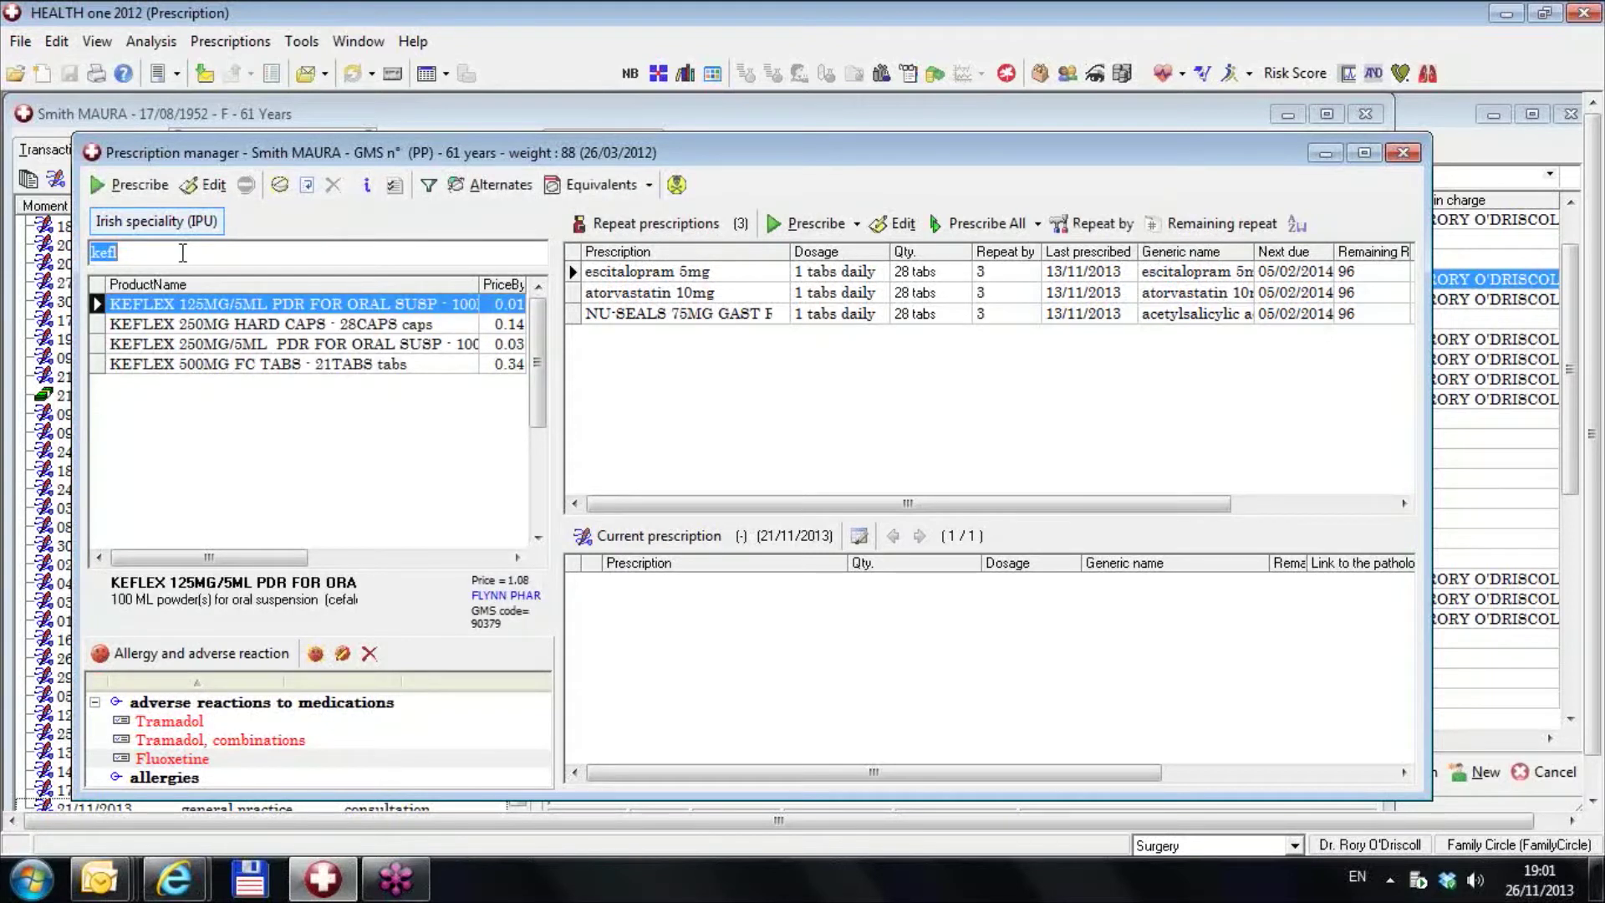
{"action": "left_click", "coordinate": [167, 329]}
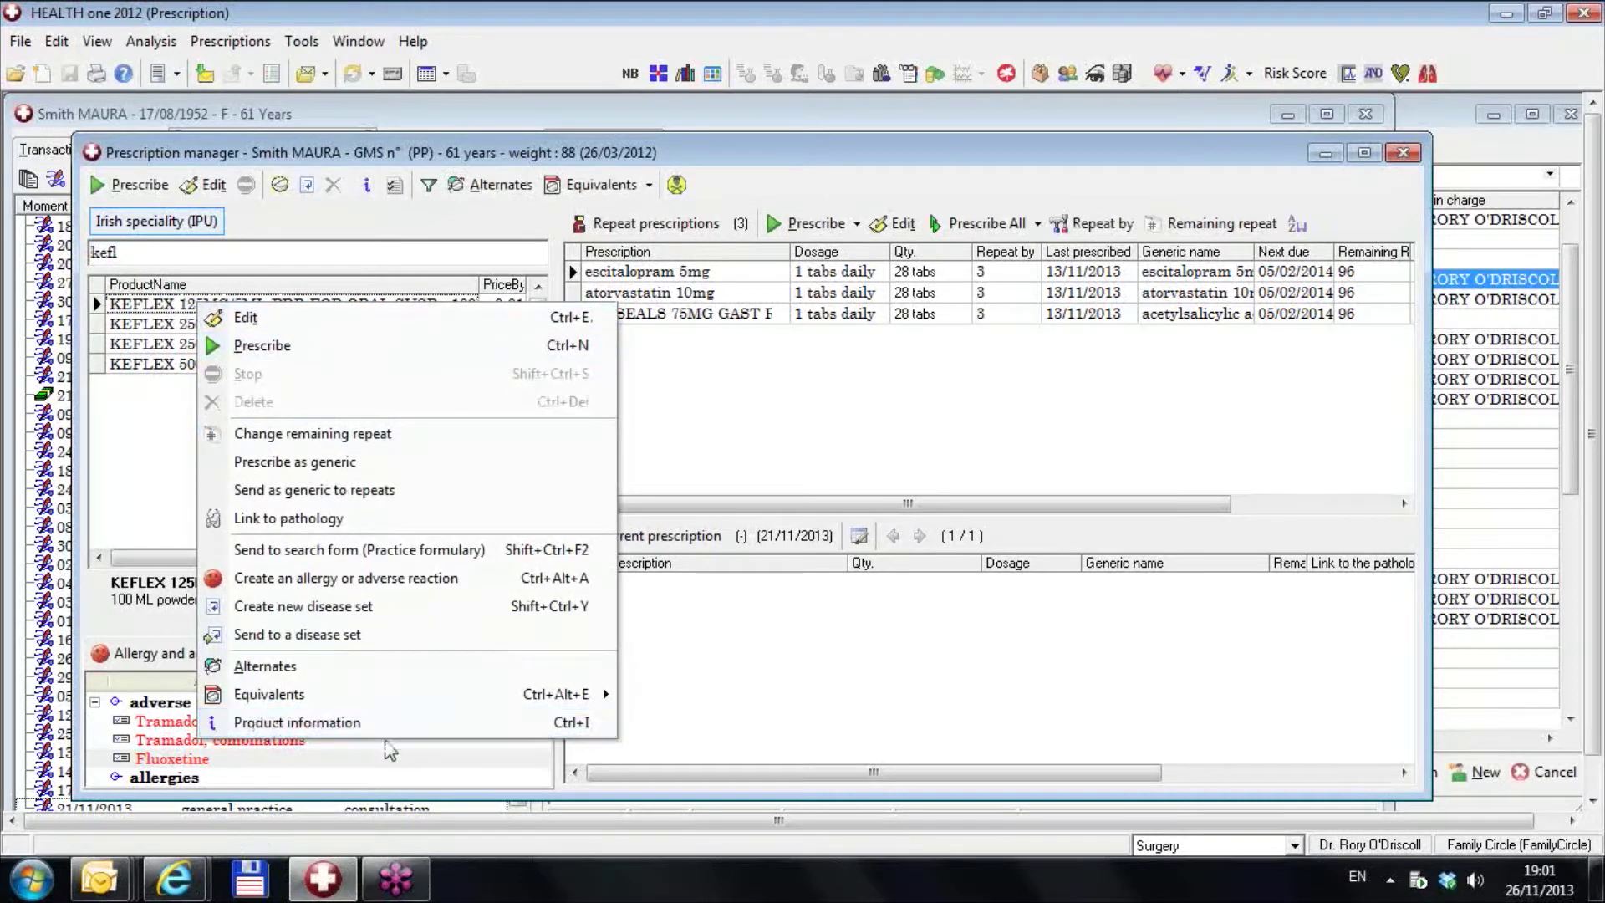
Review KEFLEX 125MG/5ML product information: ATC J01DB01, cefalexin, first-generation cephalosporins under J01D
{"action": "left_click", "coordinate": [292, 724]}
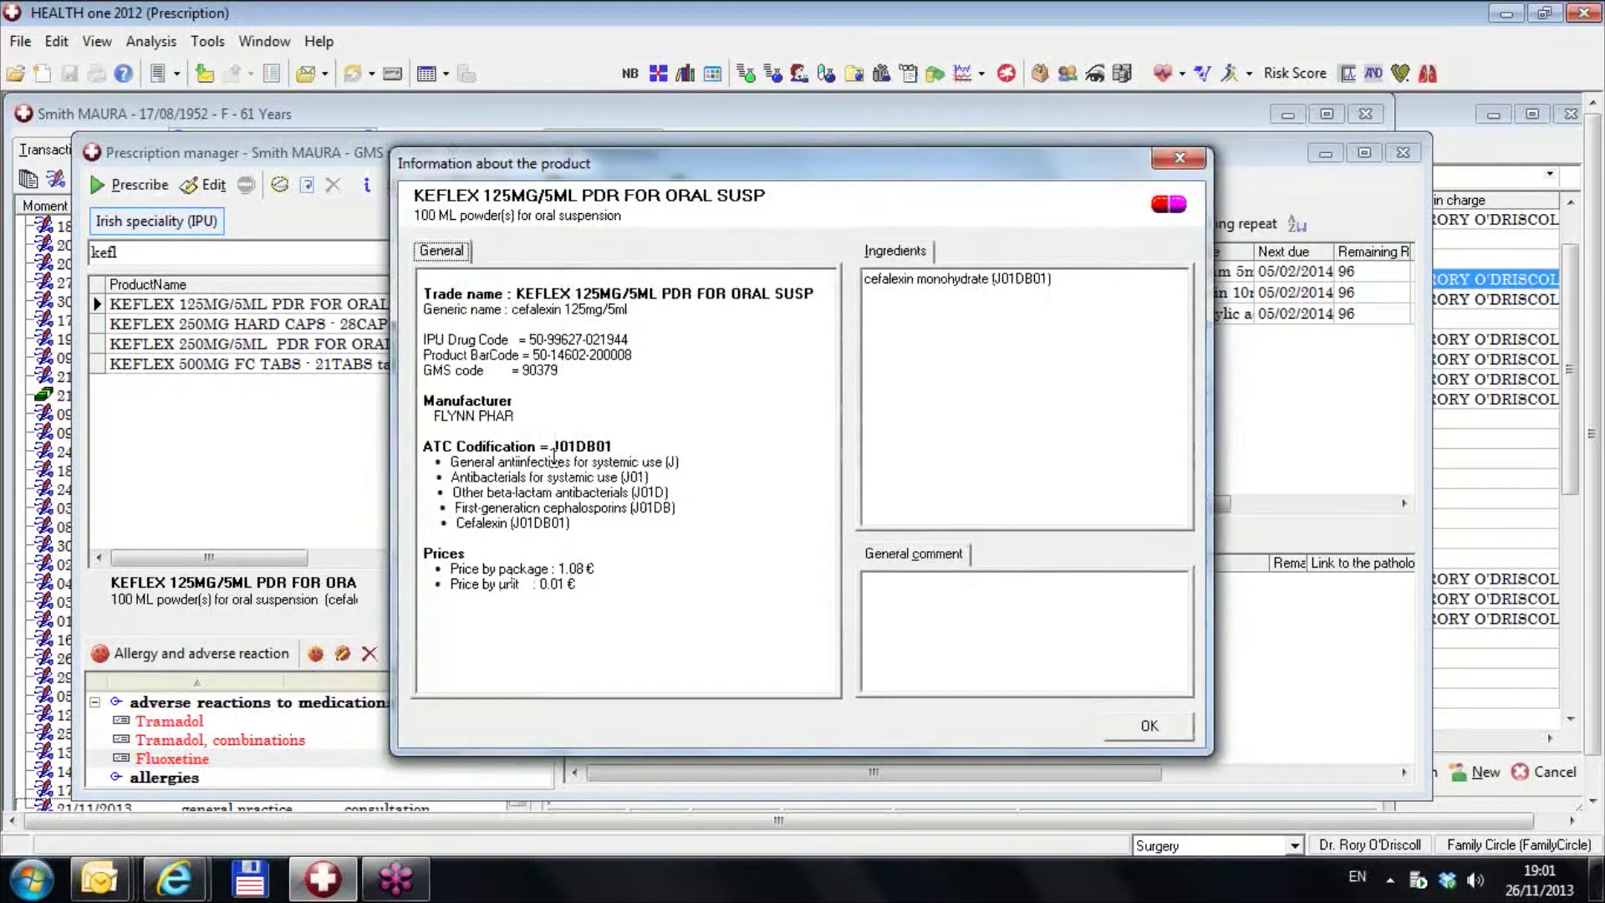
{"action": "left_click_drag", "start_coordinate": [553, 449], "coordinate": [618, 449]}
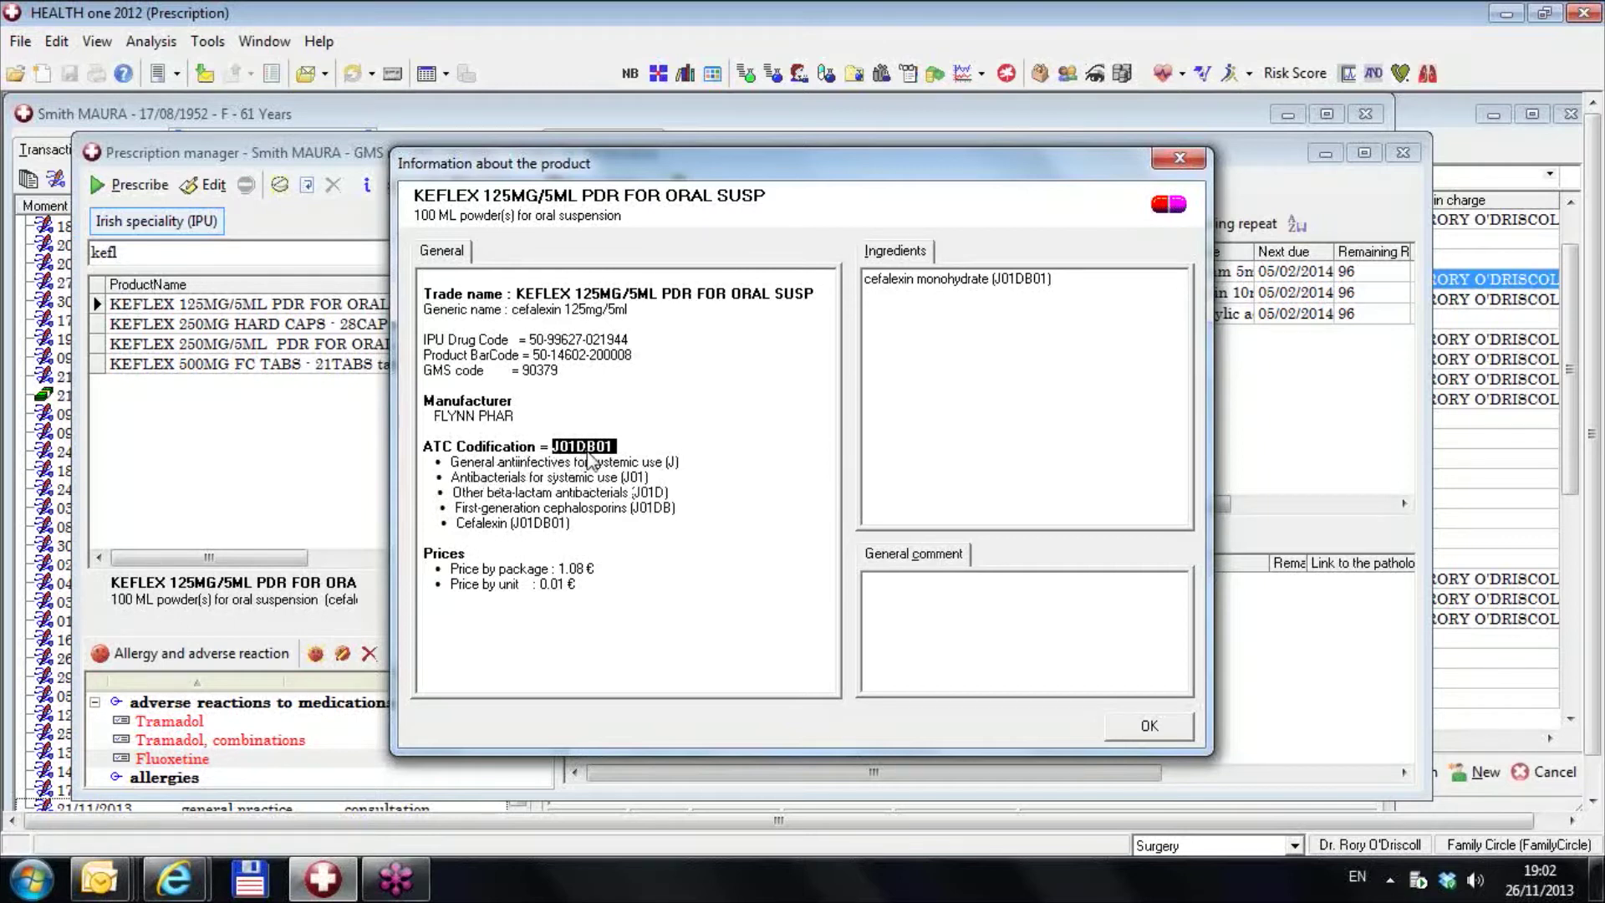
{"action": "left_click_drag", "start_coordinate": [668, 494], "coordinate": [449, 501]}
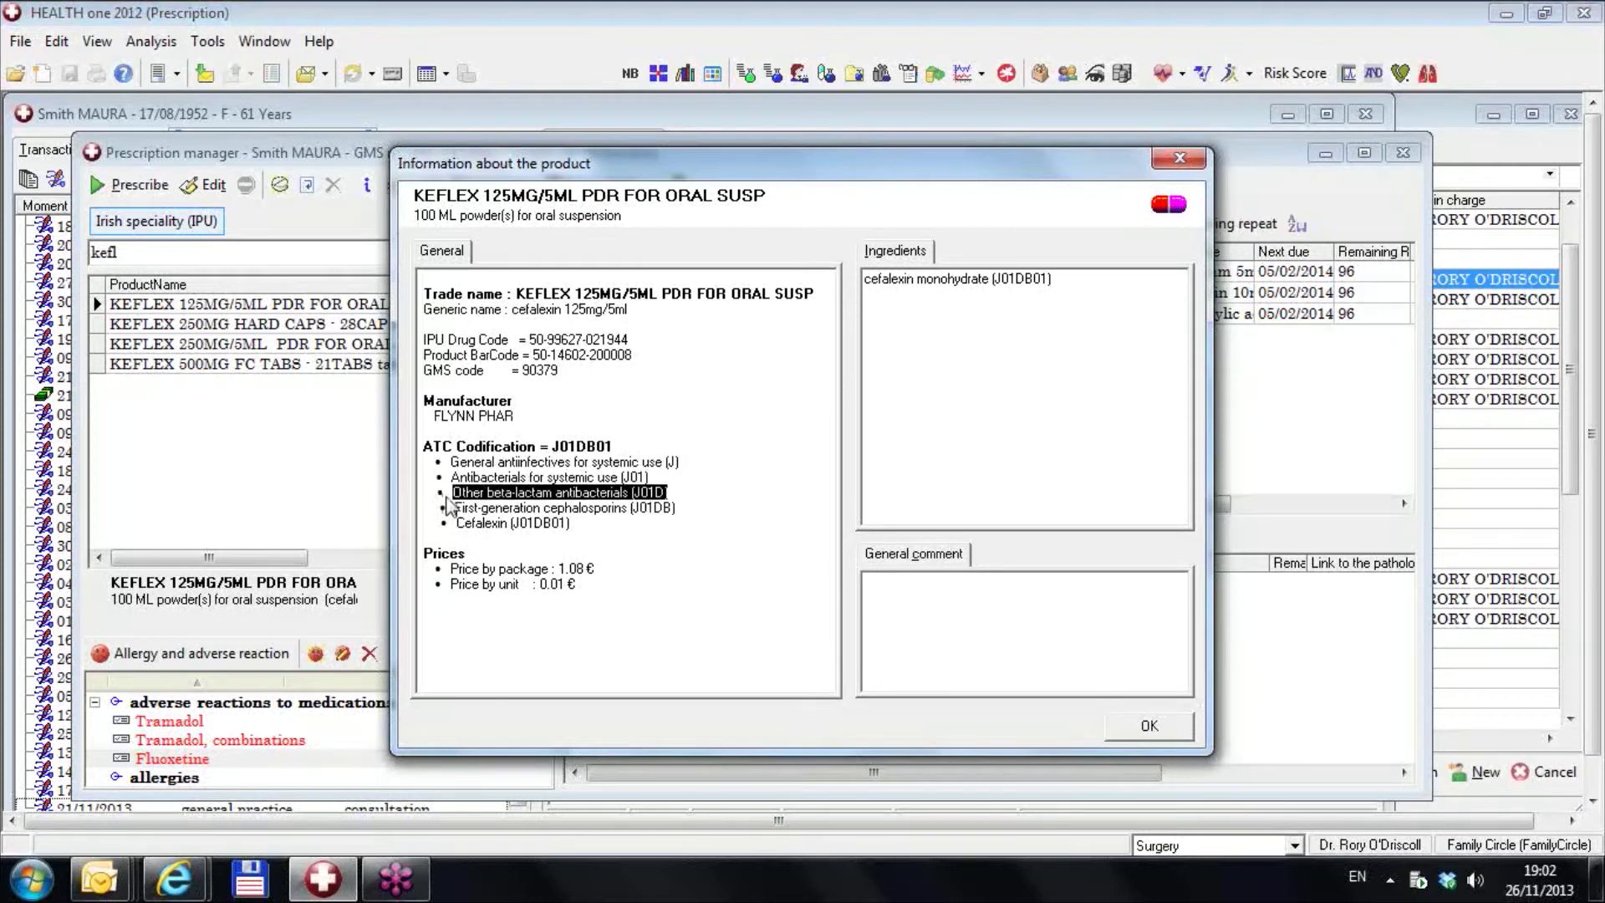
{"action": "left_click_drag", "start_coordinate": [677, 507], "coordinate": [460, 512]}
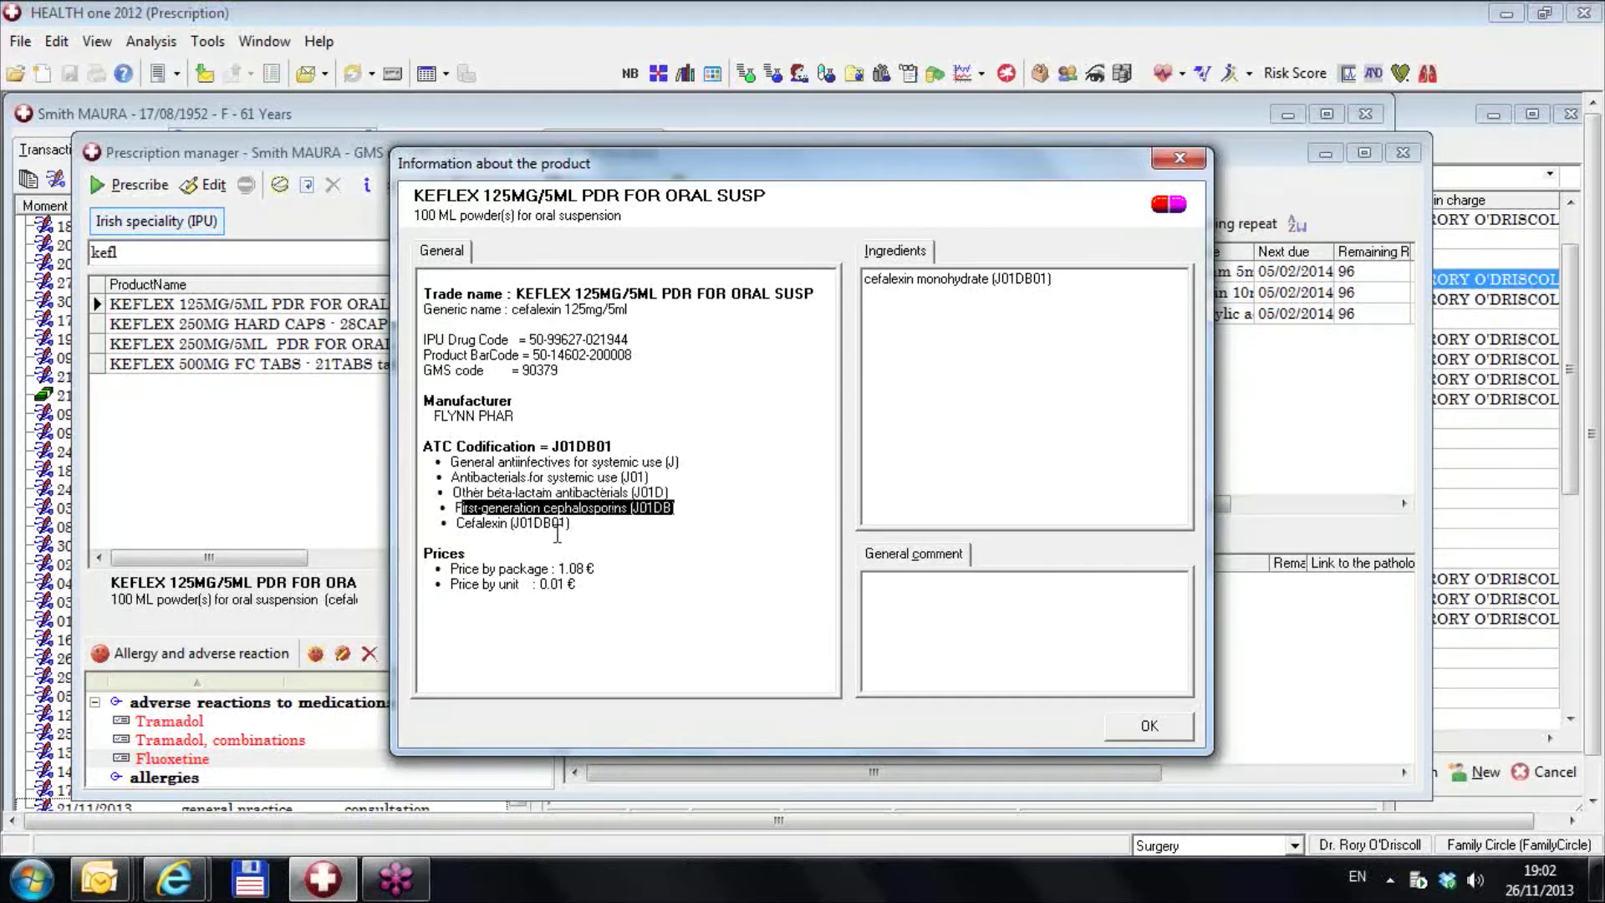
{"action": "left_click_drag", "start_coordinate": [572, 527], "coordinate": [455, 524]}
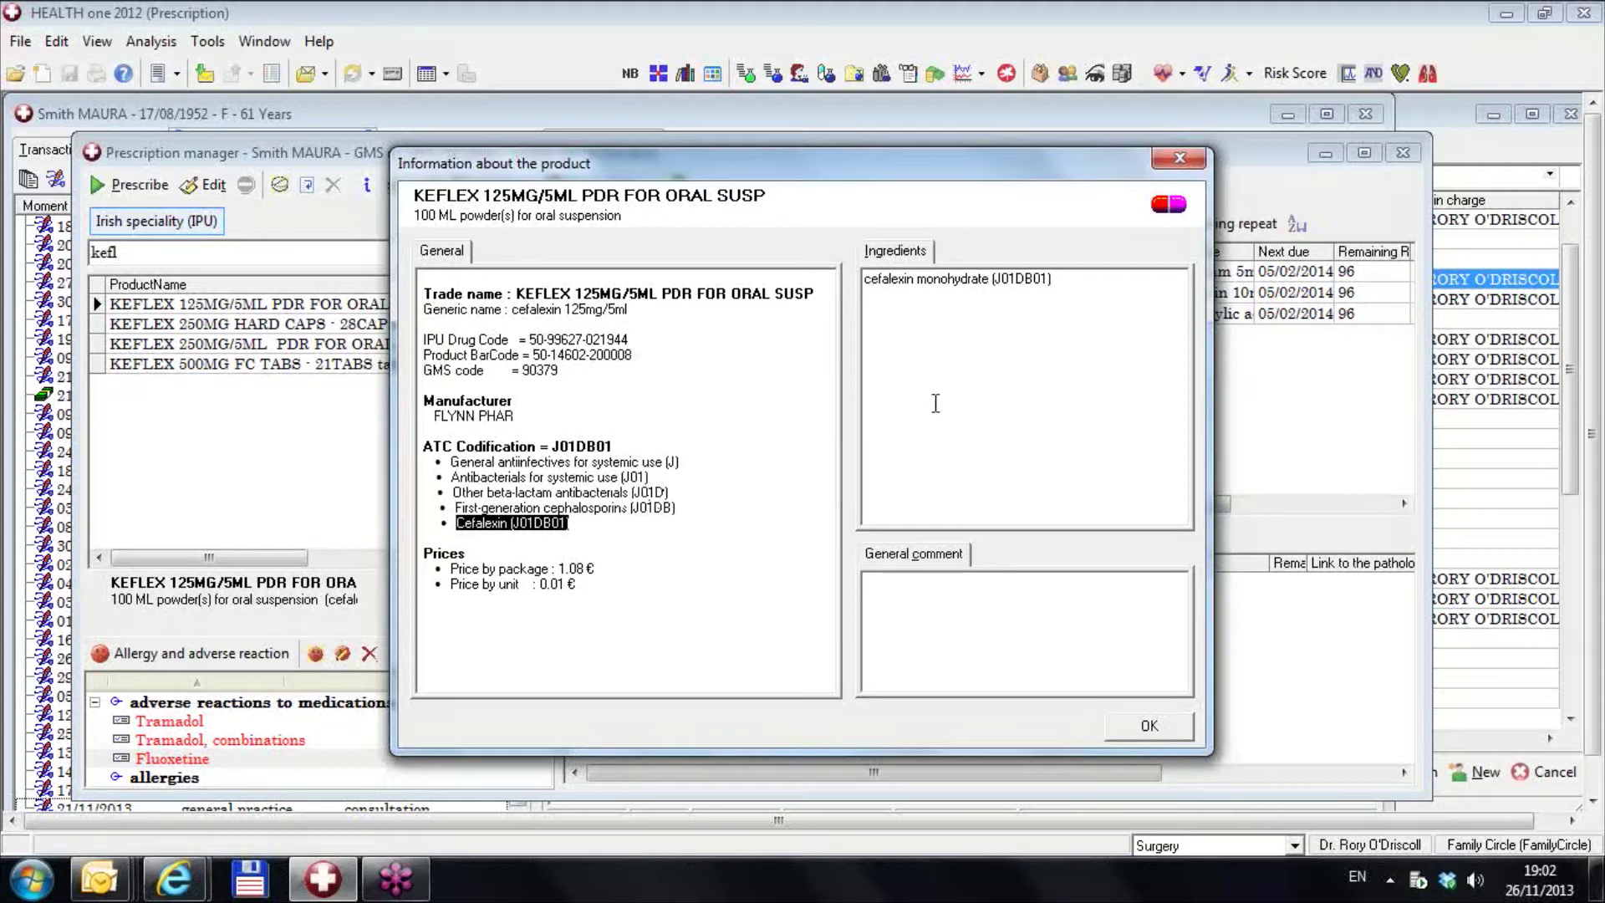
{"action": "left_click", "coordinate": [1149, 726]}
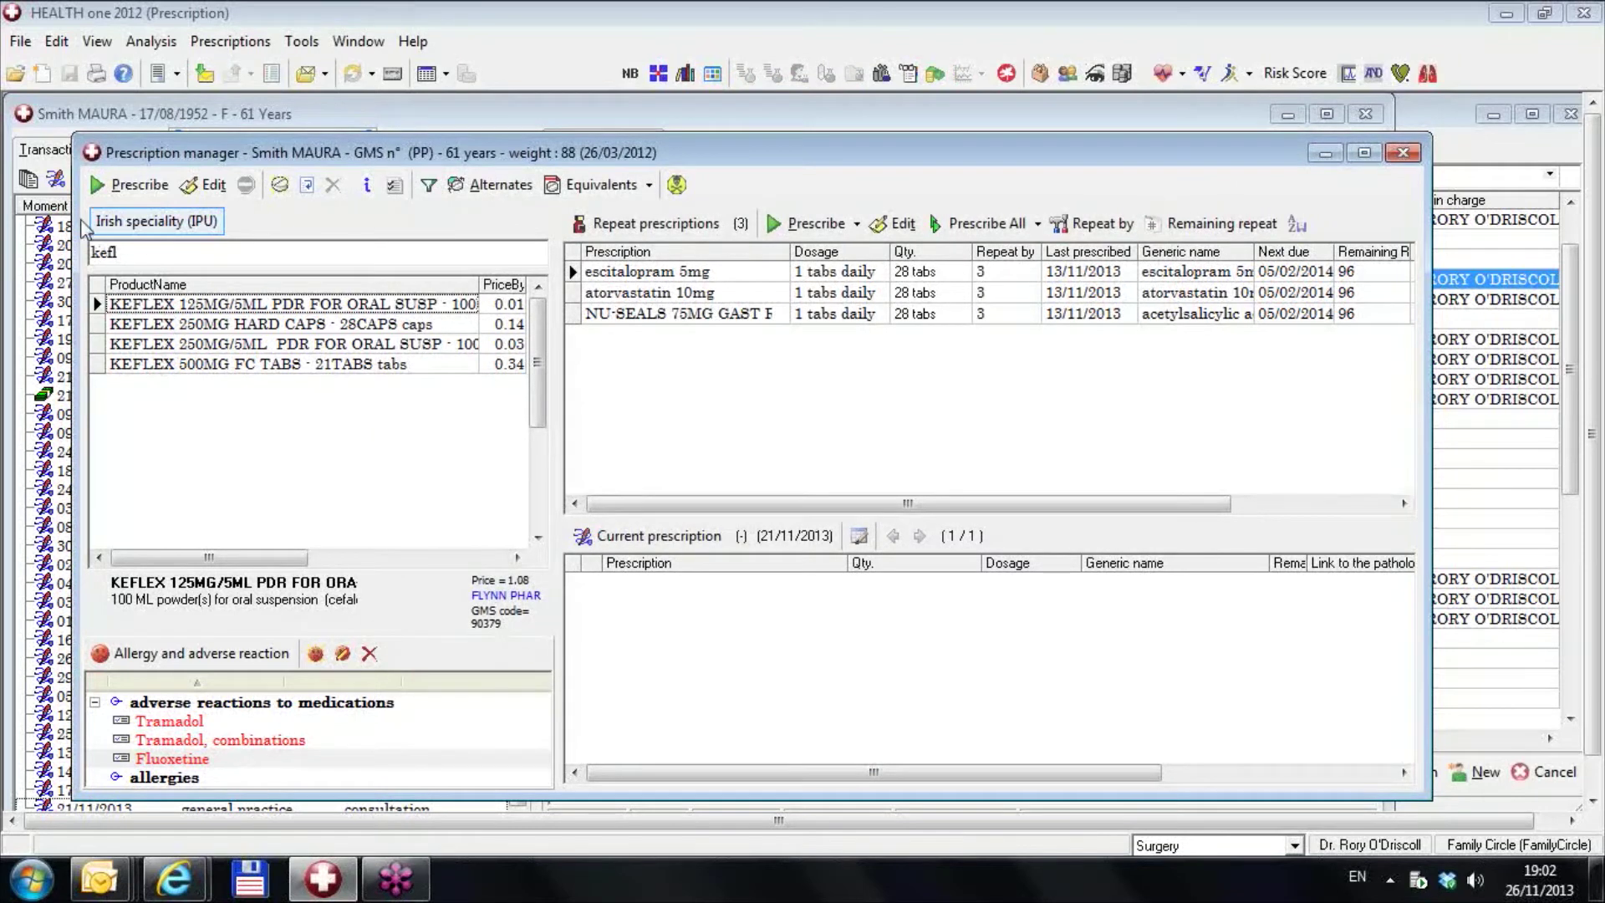
Review KEFLEX 250MG HARD CAPS product information, confirming ATC J01DB01 under first-generation cephalosporins J01DB
{"action": "left_click", "coordinate": [178, 324]}
{"action": "right_click", "coordinate": [178, 325]}
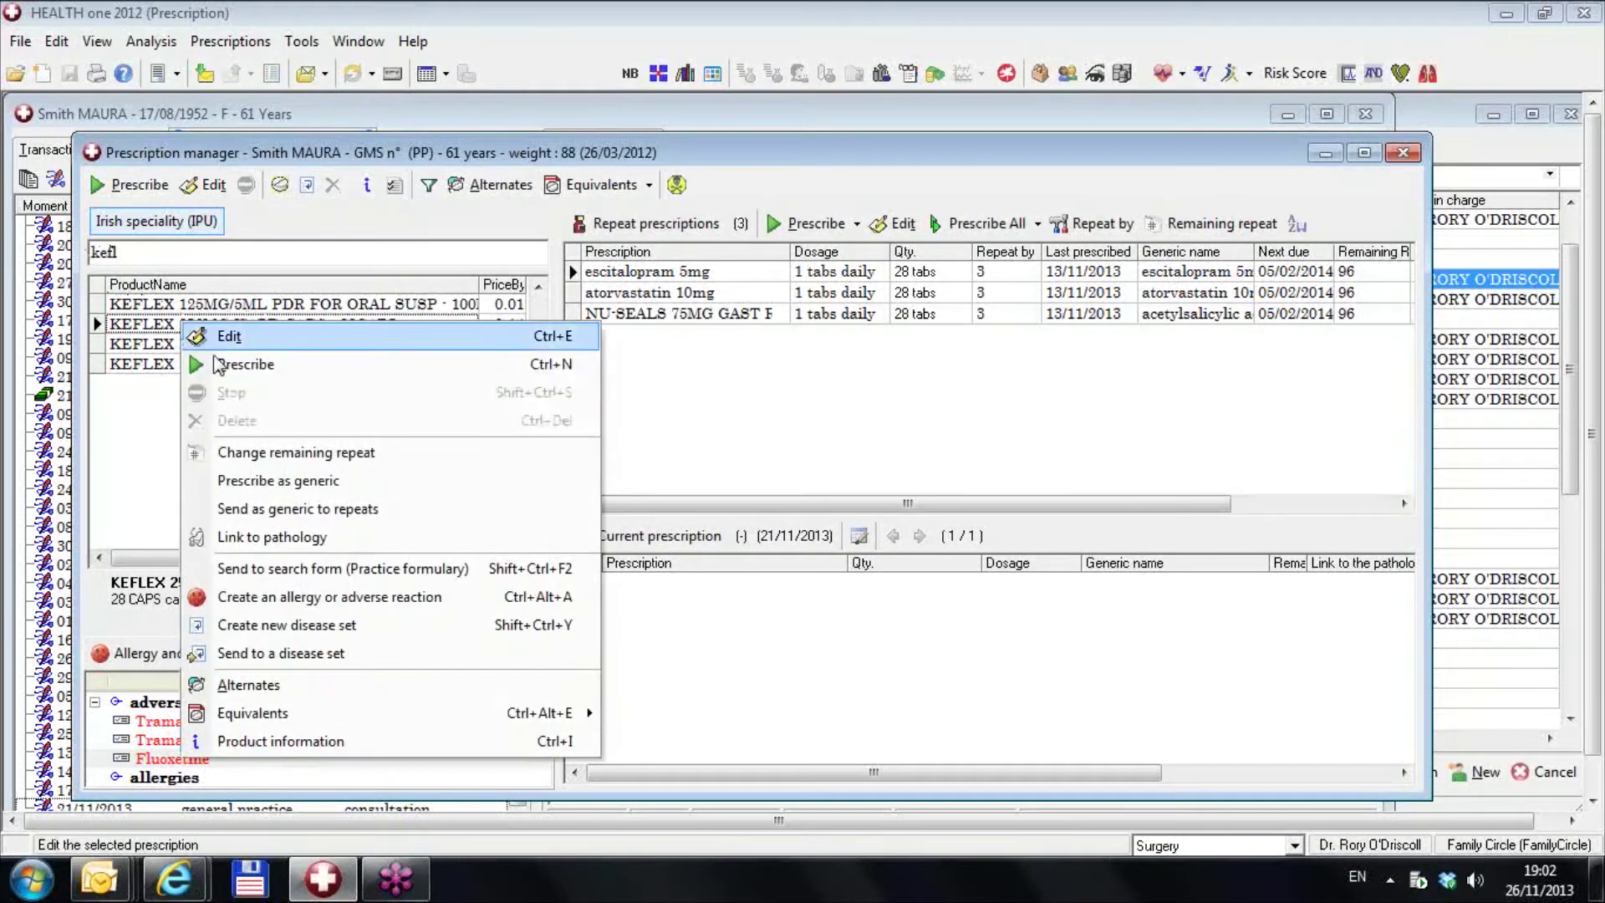
{"action": "left_click", "coordinate": [337, 749]}
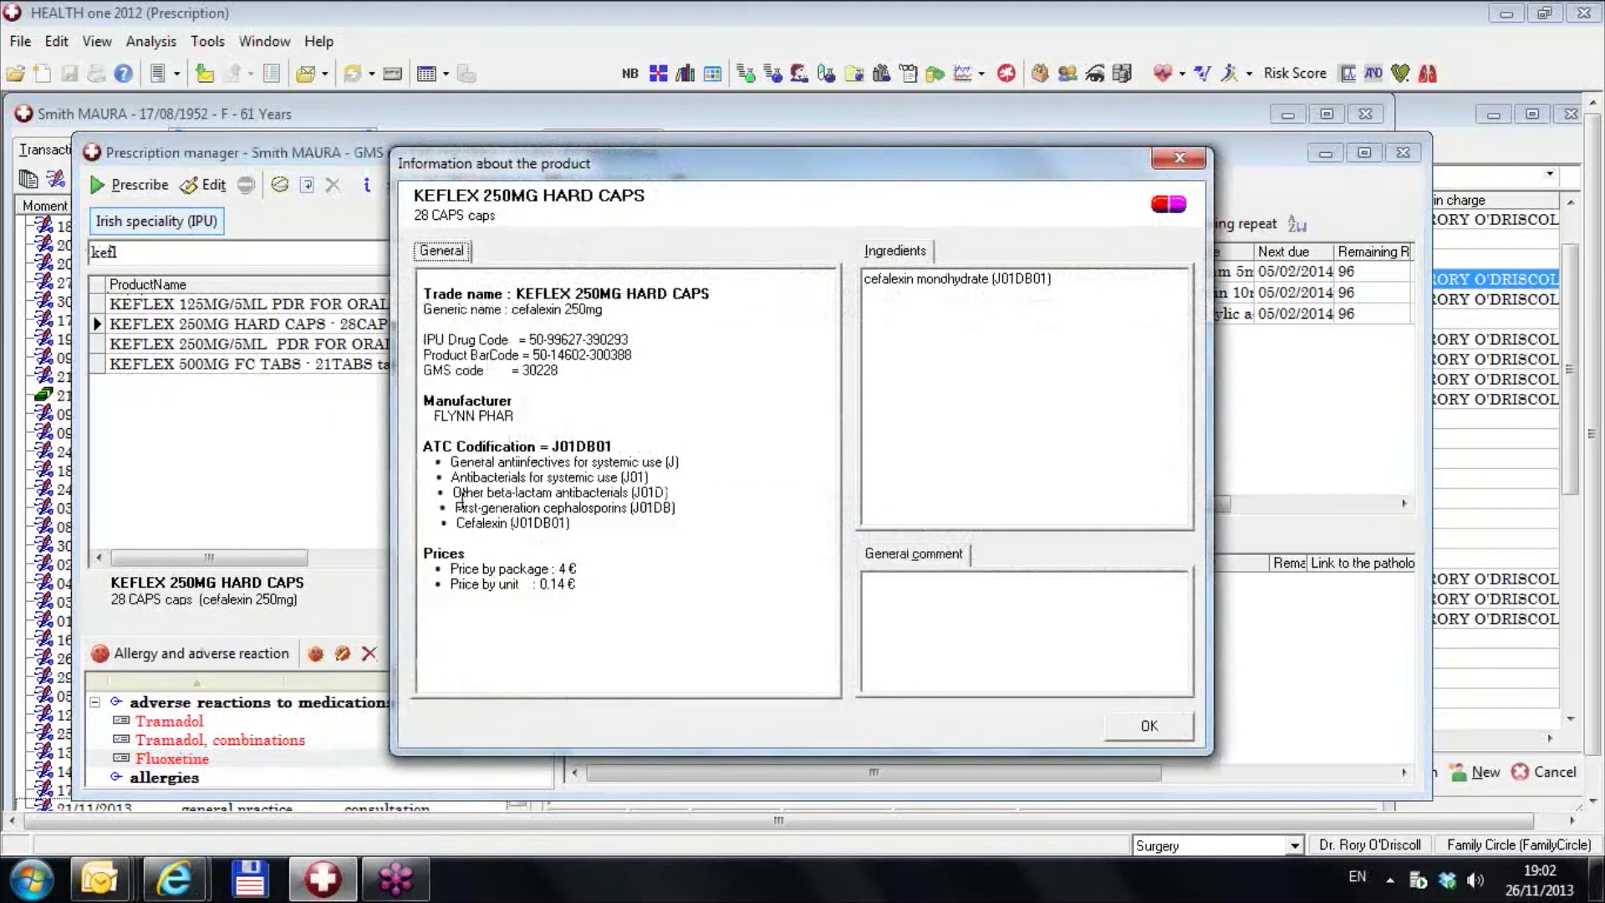
{"action": "left_click_drag", "start_coordinate": [553, 445], "coordinate": [619, 456]}
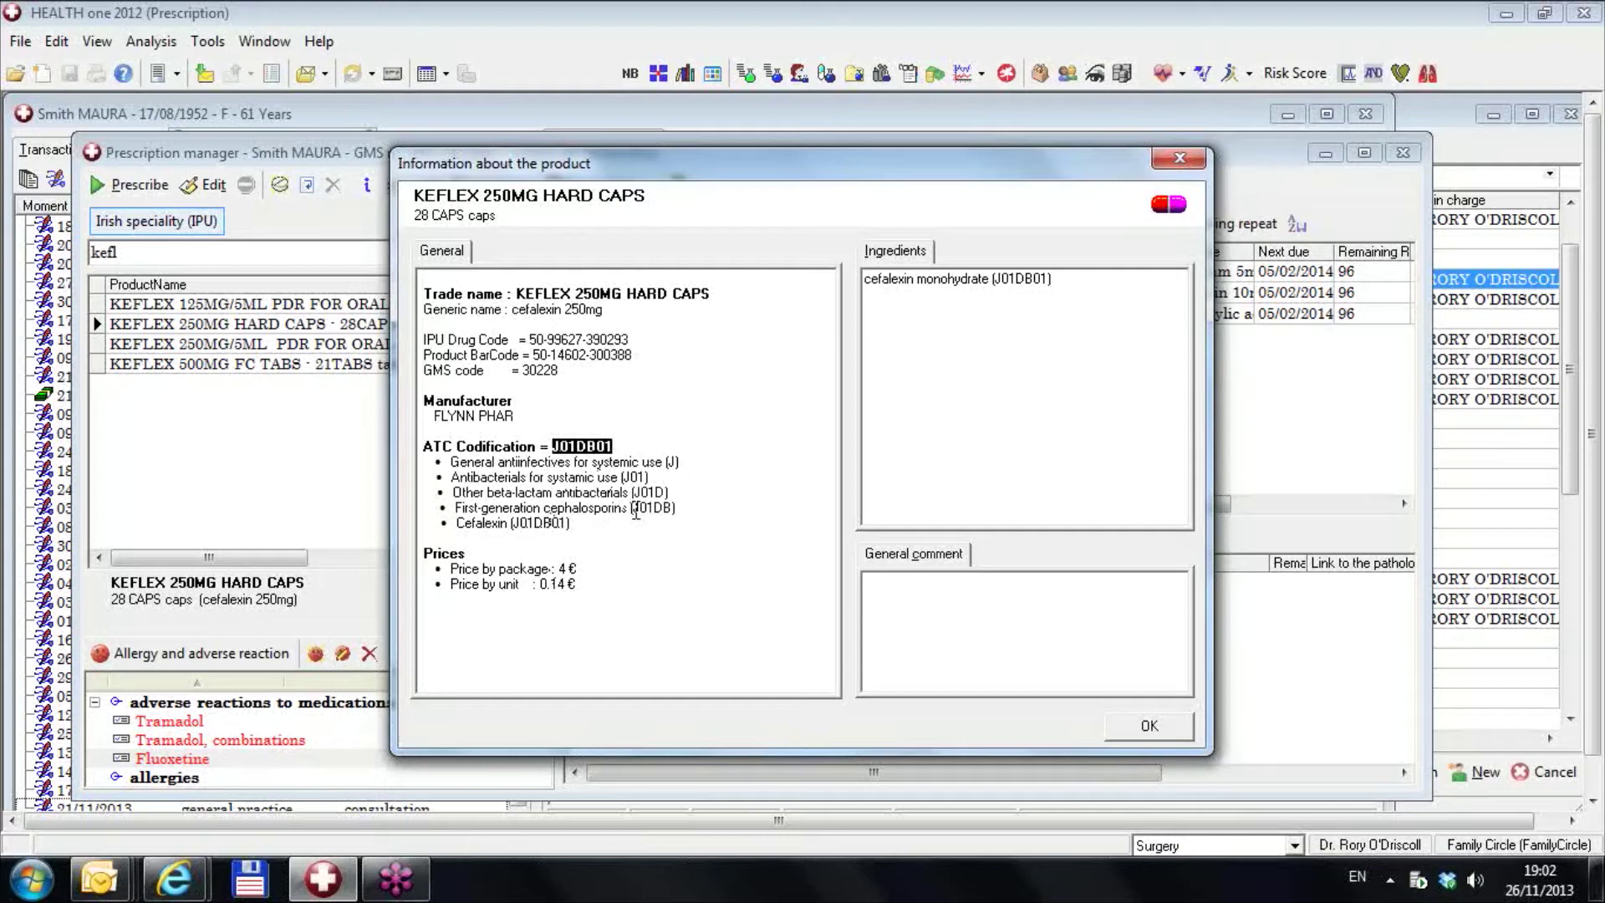
{"action": "left_click_drag", "start_coordinate": [630, 508], "coordinate": [692, 517]}
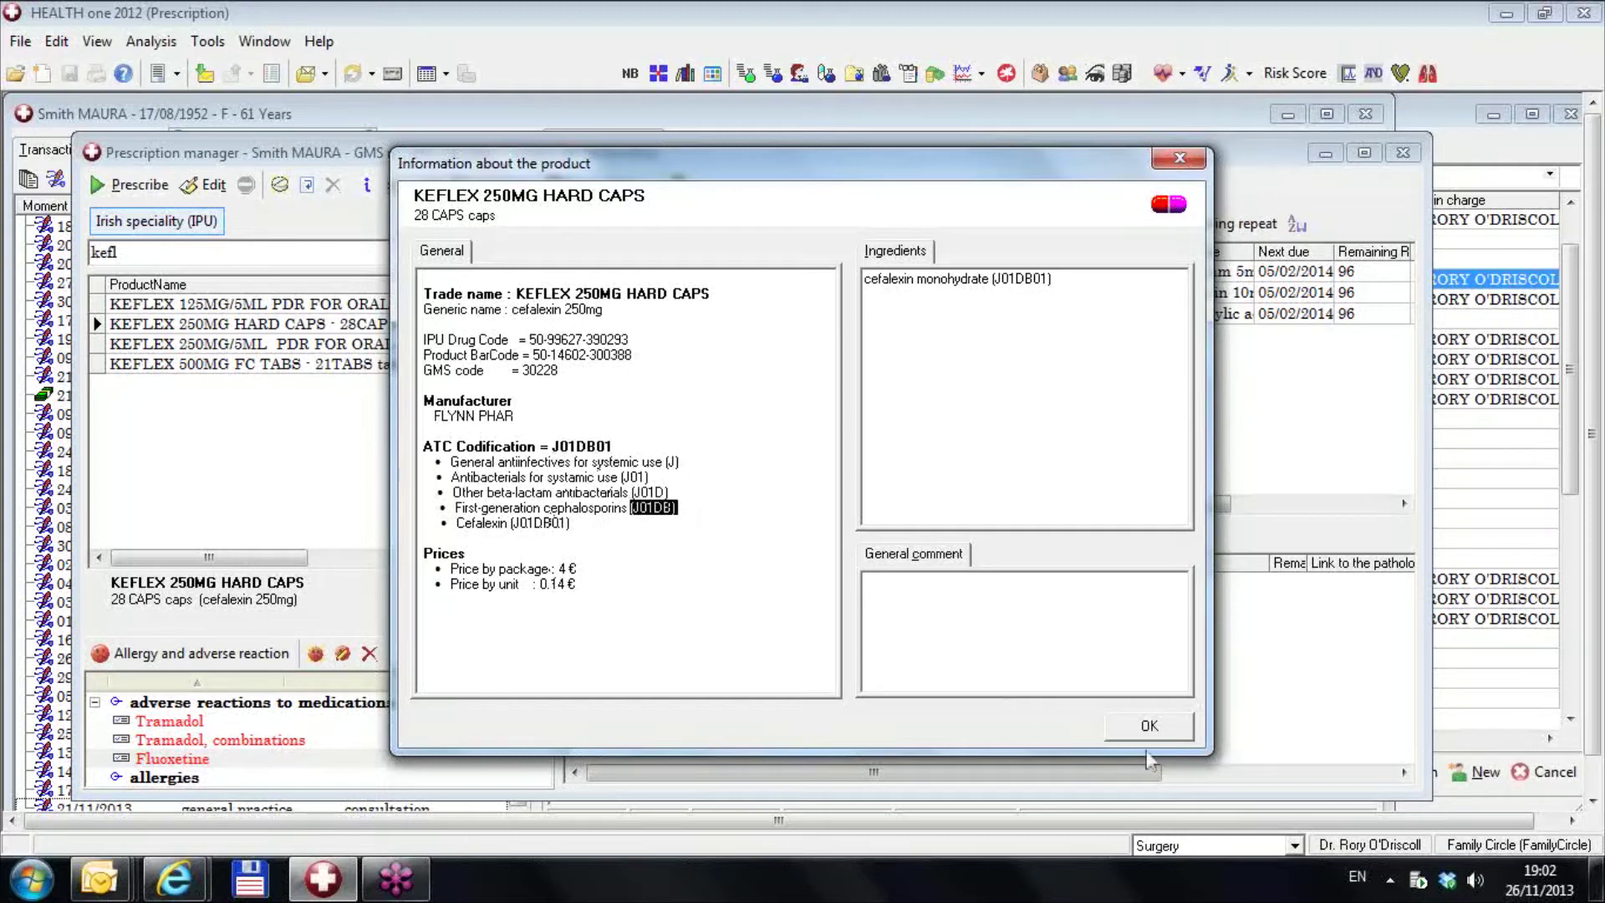
{"action": "left_click", "coordinate": [1166, 737]}
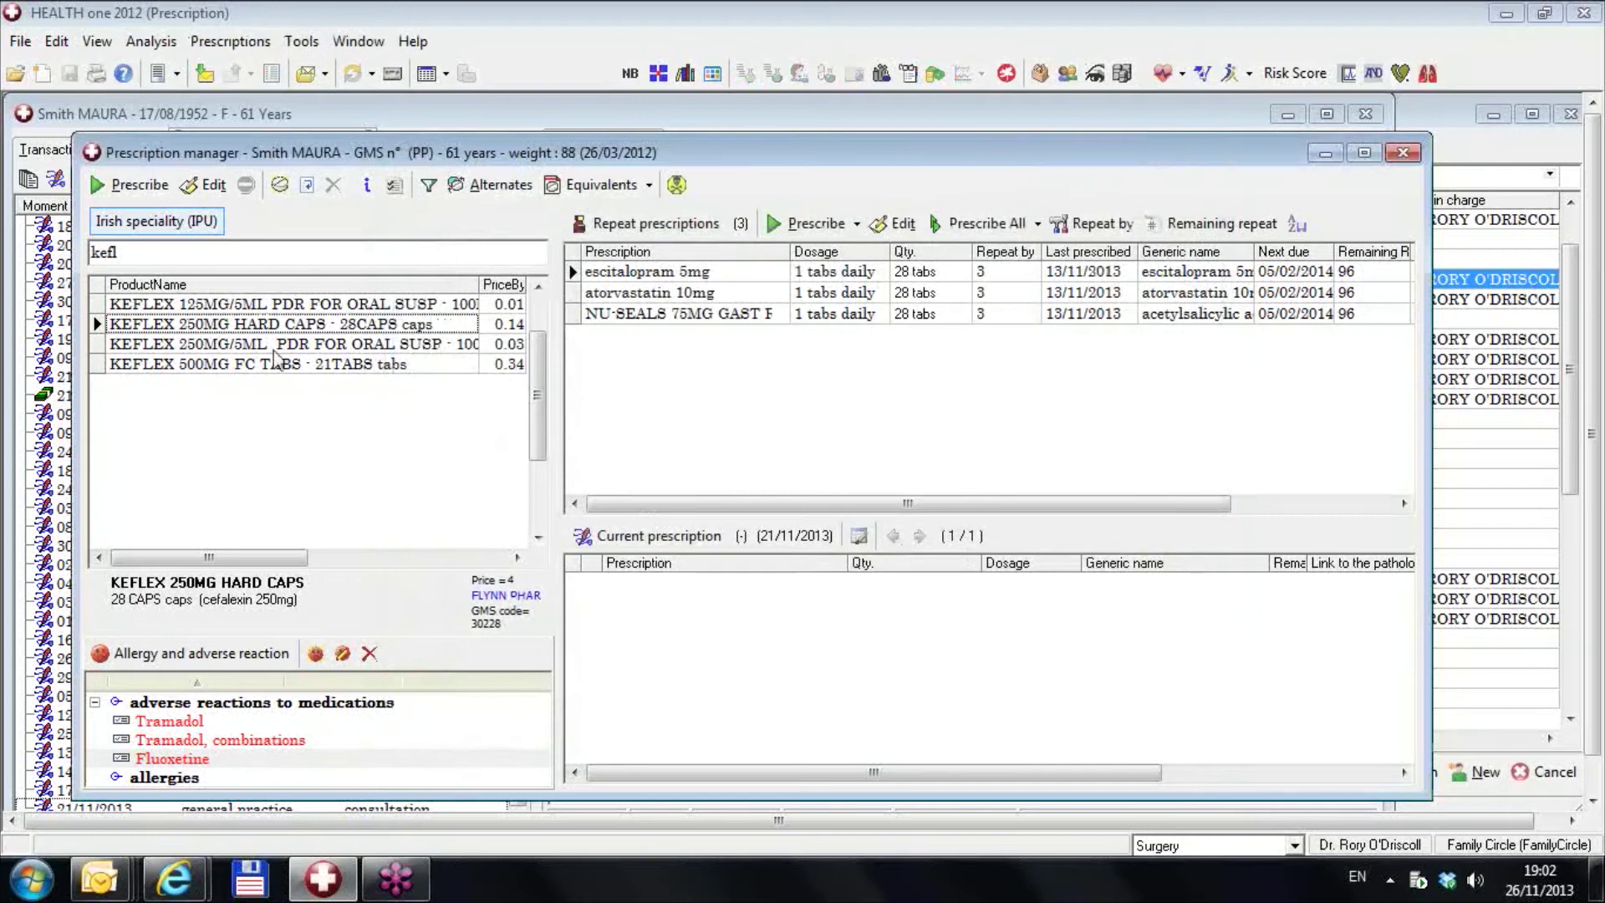
Start a new adverse reaction by ATC code and search for cephalosporin classes
{"action": "left_click", "coordinate": [315, 653]}
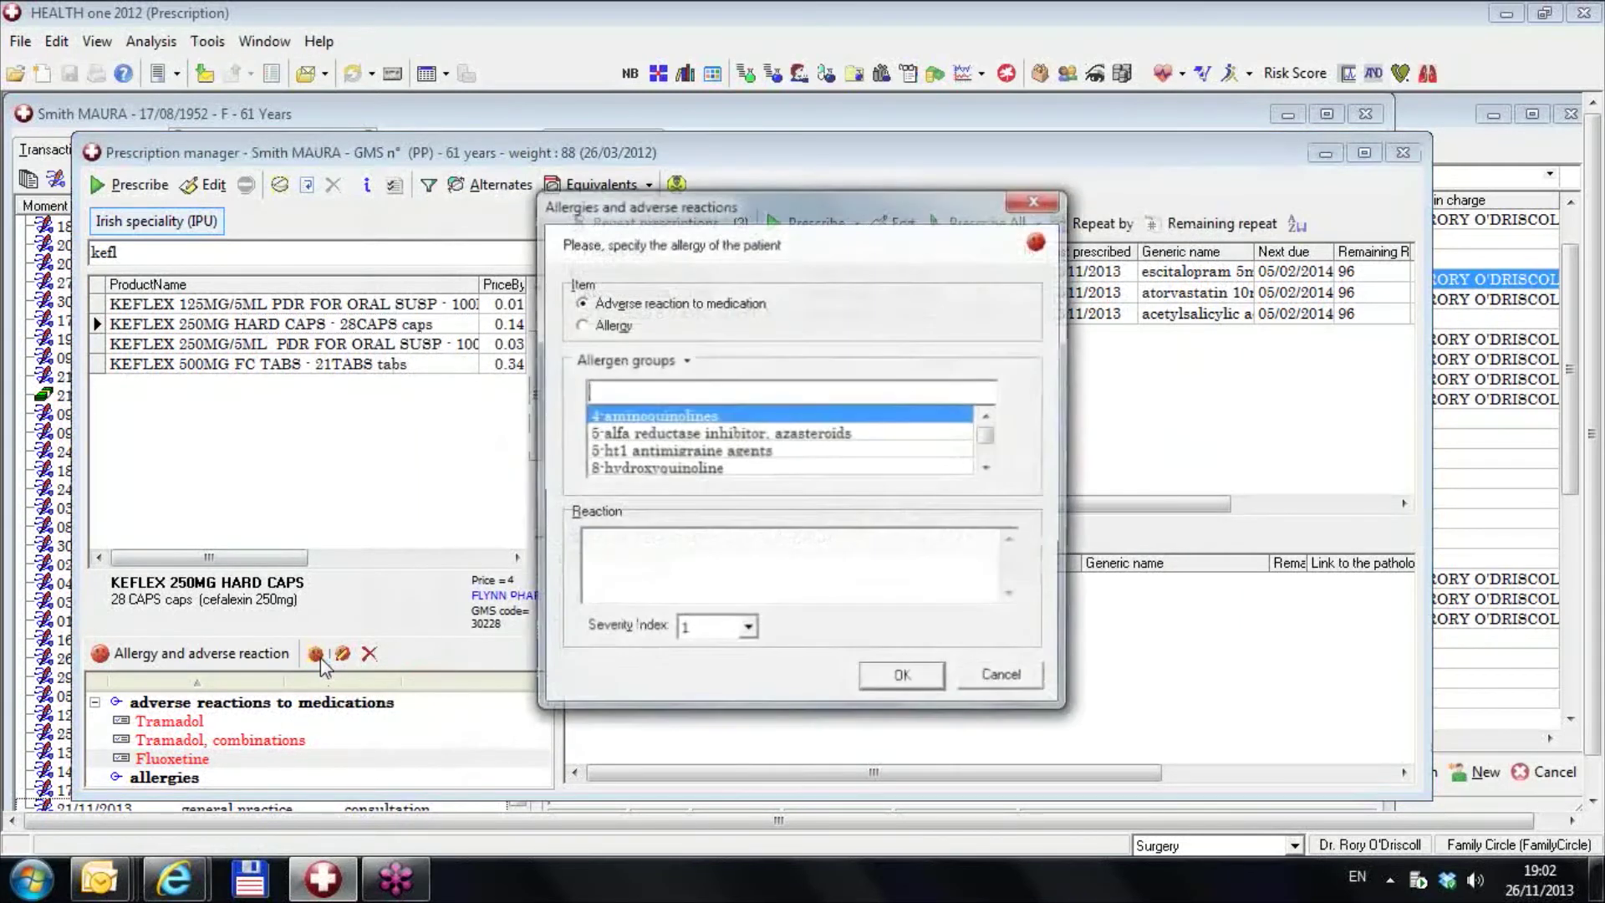
{"action": "left_click", "coordinate": [635, 360]}
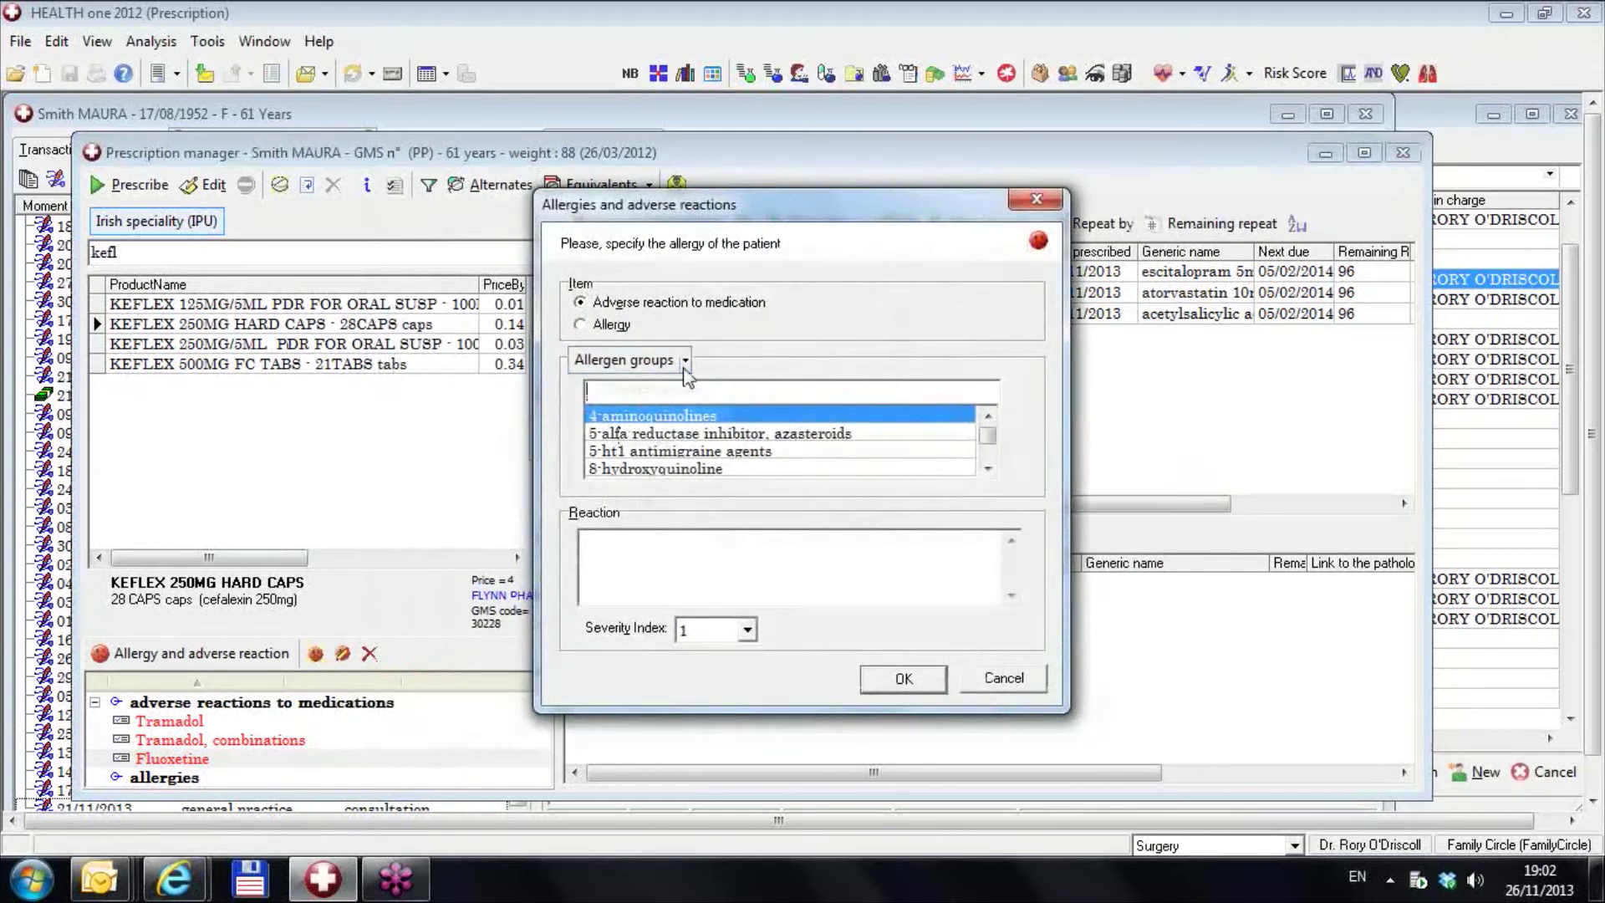
{"action": "left_click", "coordinate": [673, 428]}
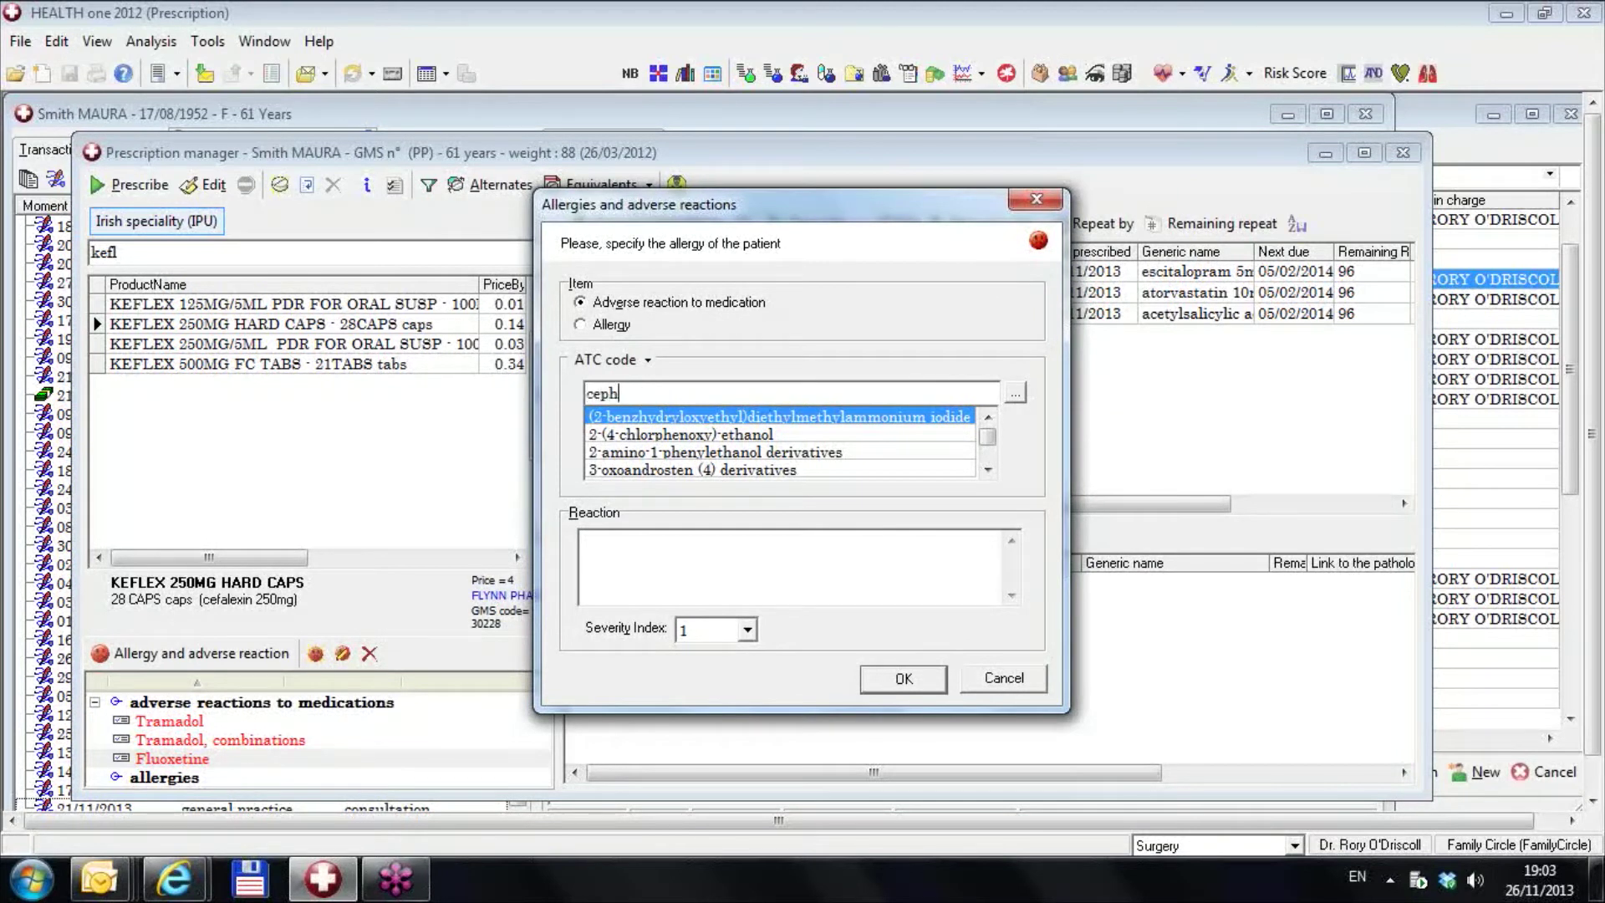
{"action": "type", "text": "lo"}
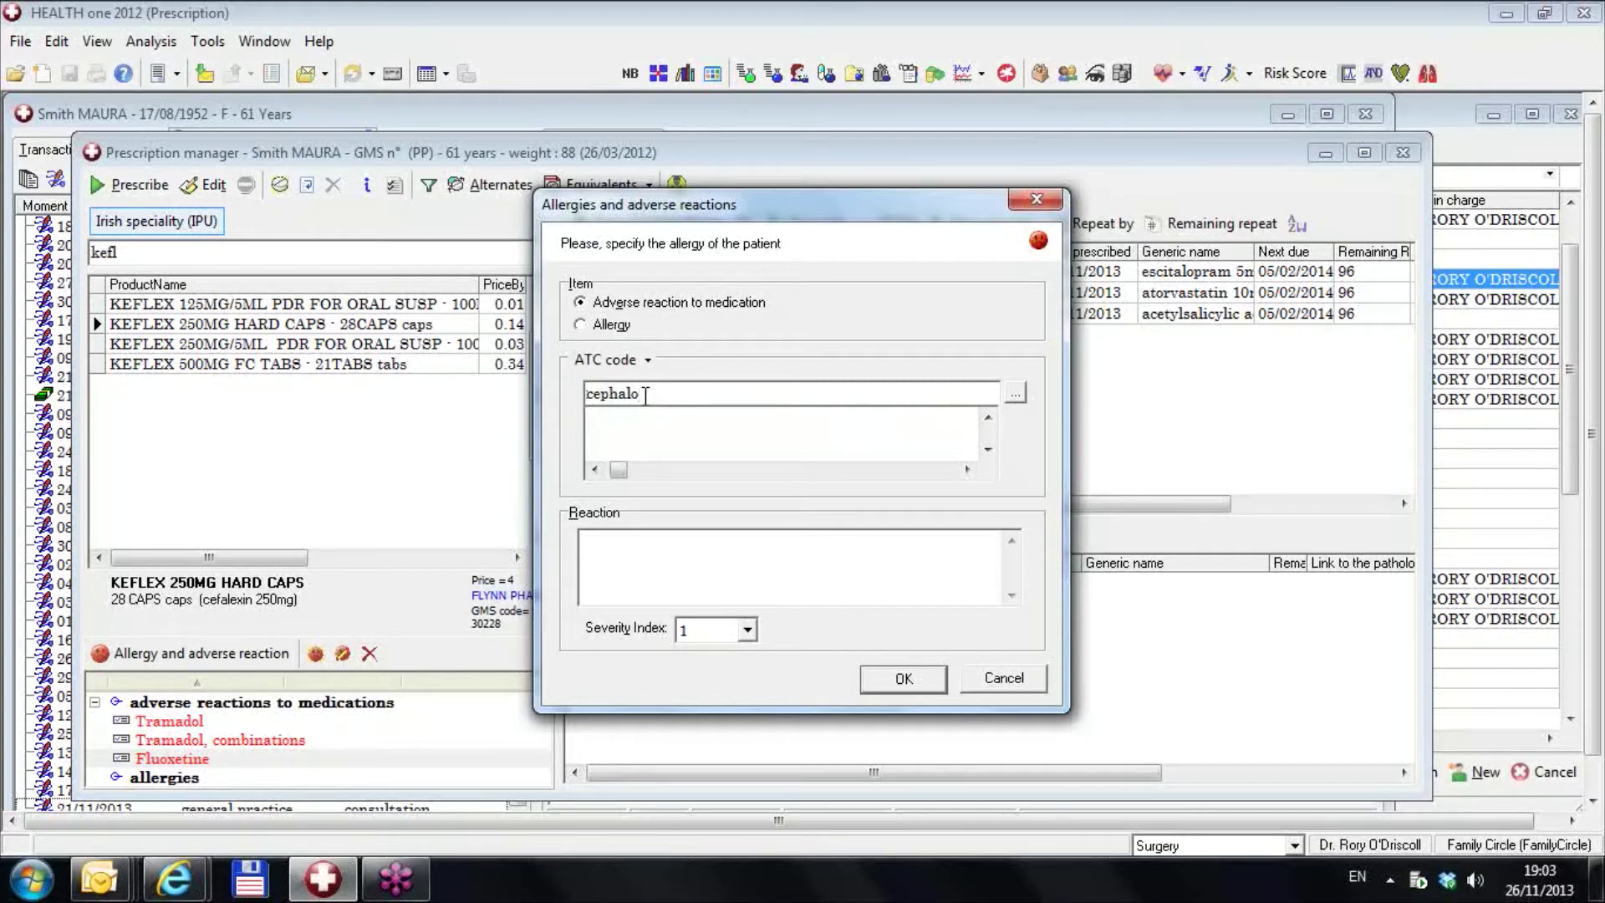
{"action": "key", "text": "Return"}
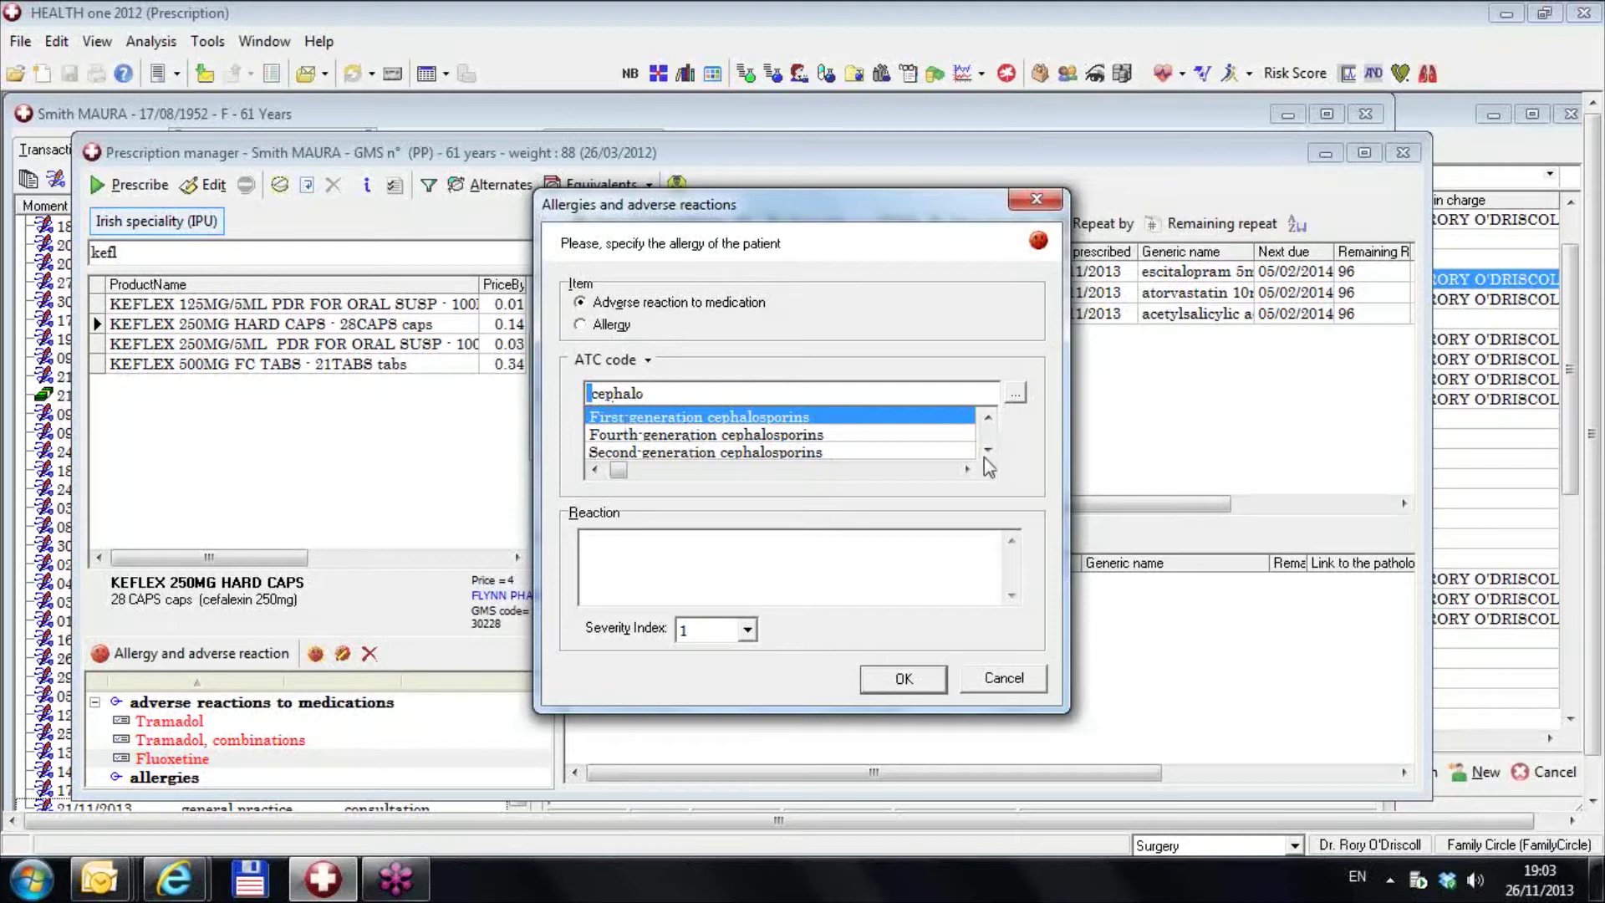
Browse the first, second and third generation cephalosporin matches, then delete the 'cephalo' search text
{"action": "left_click", "coordinate": [809, 437]}
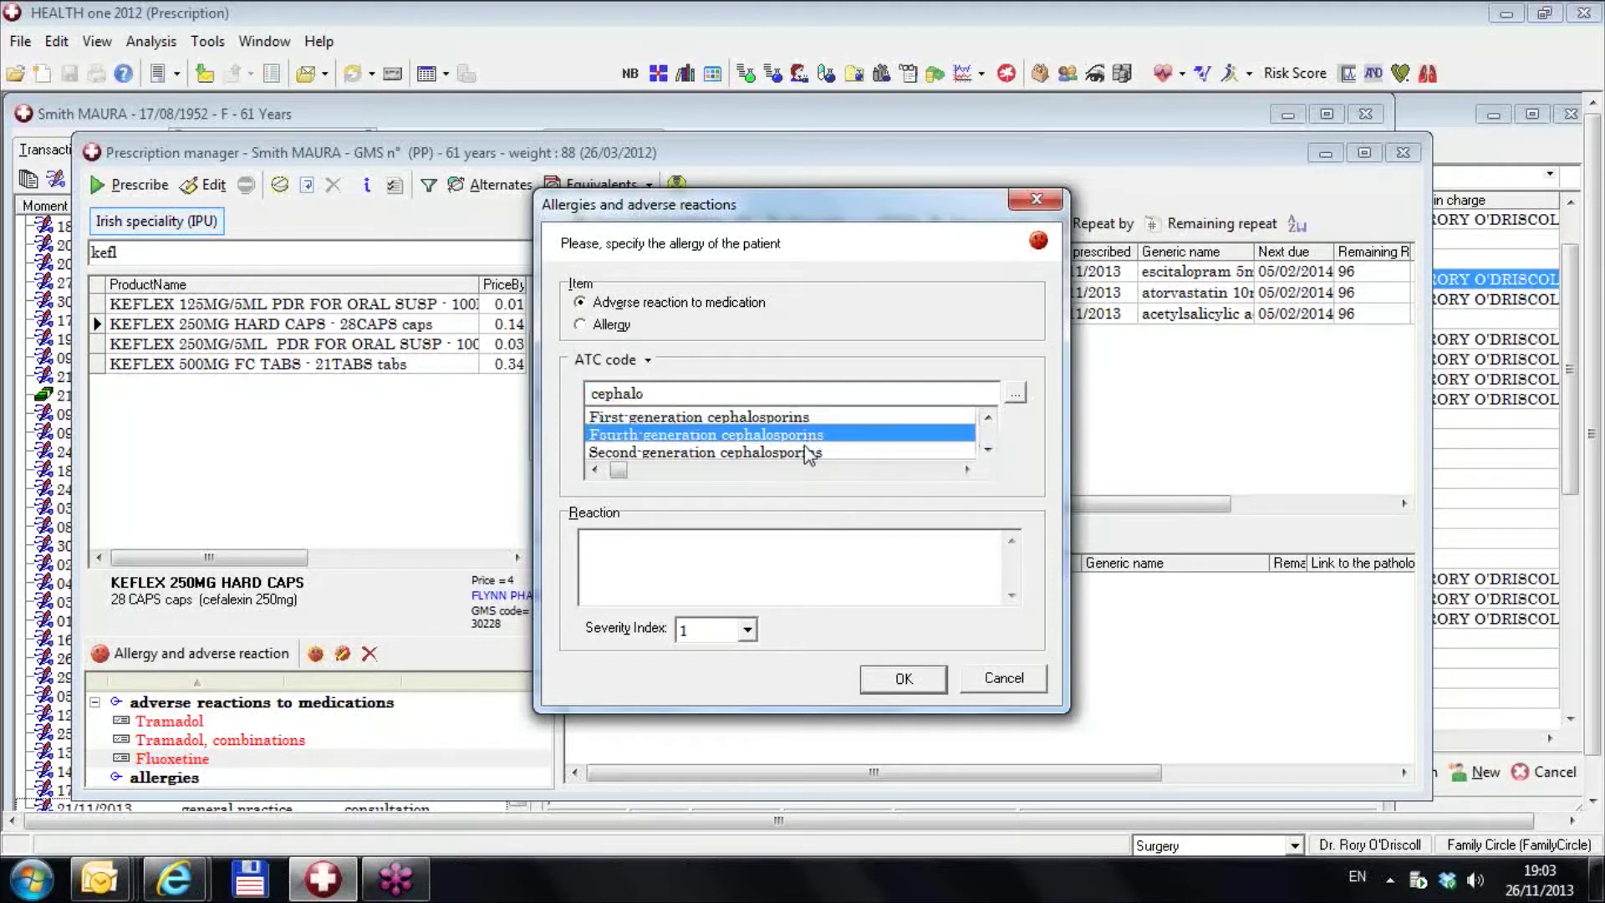
{"action": "left_click", "coordinate": [803, 451]}
{"action": "left_click", "coordinate": [988, 452]}
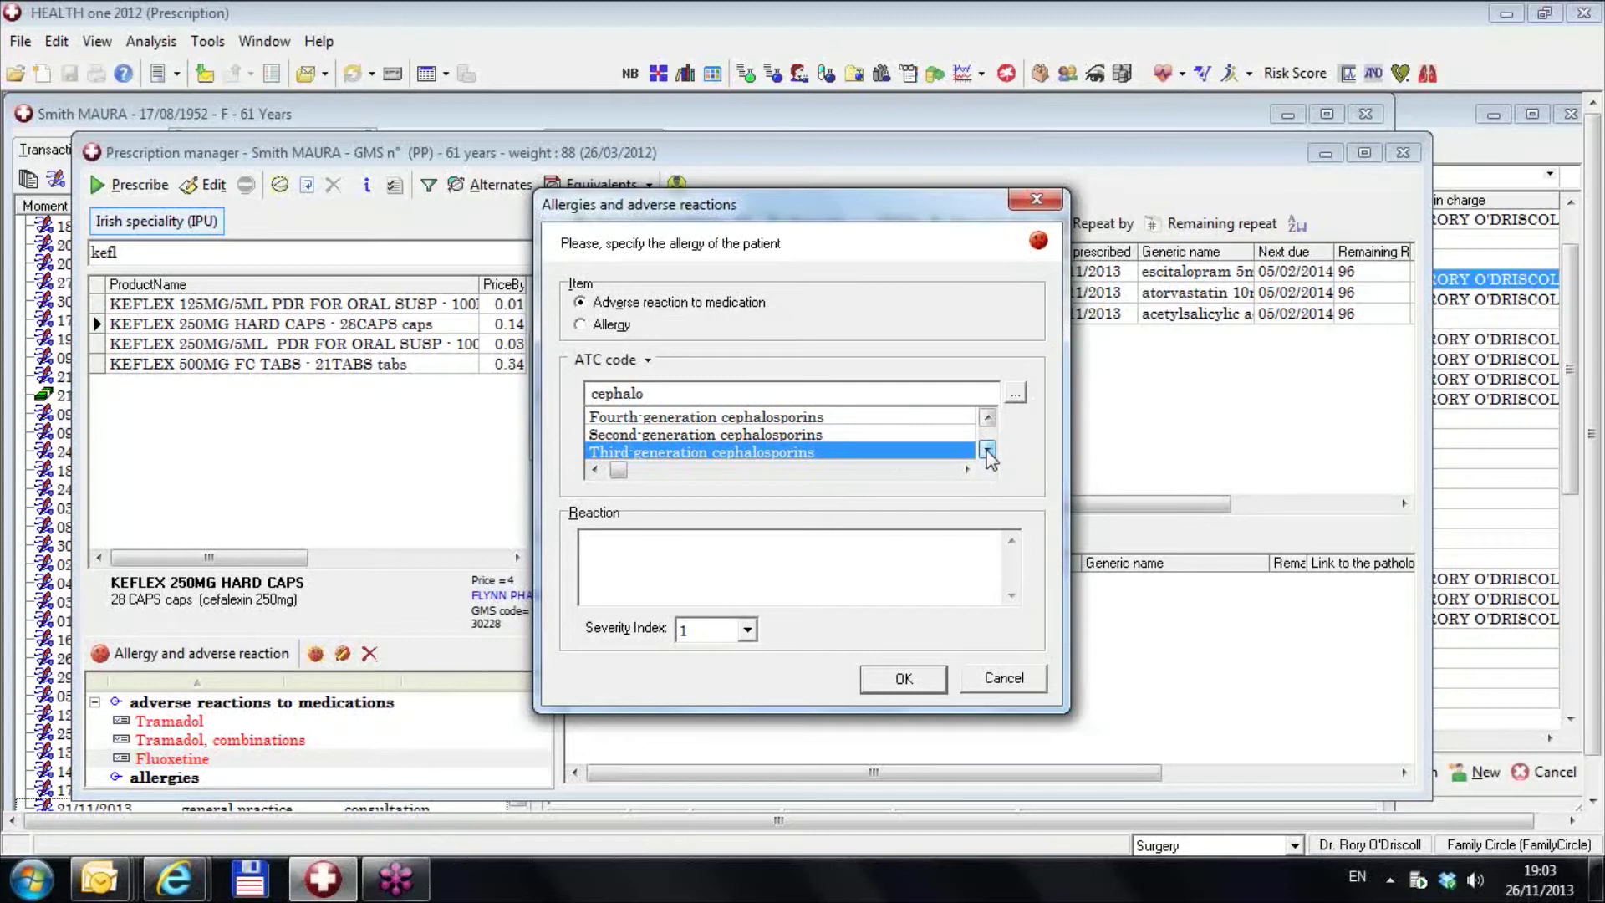
{"action": "left_click", "coordinate": [990, 420]}
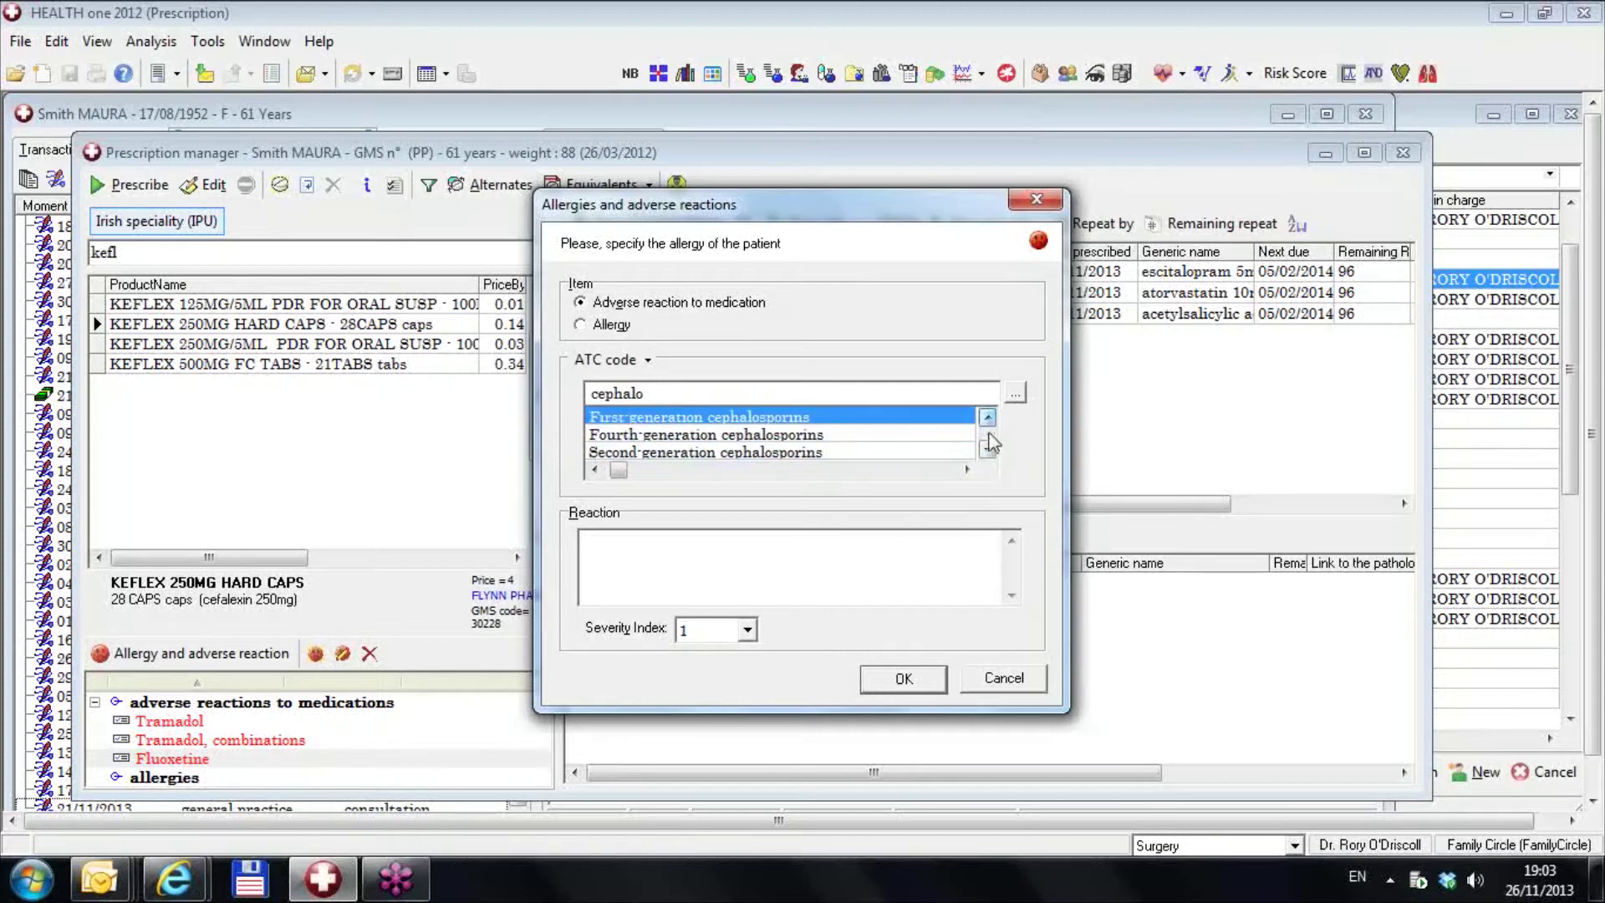
{"action": "left_click", "coordinate": [987, 445]}
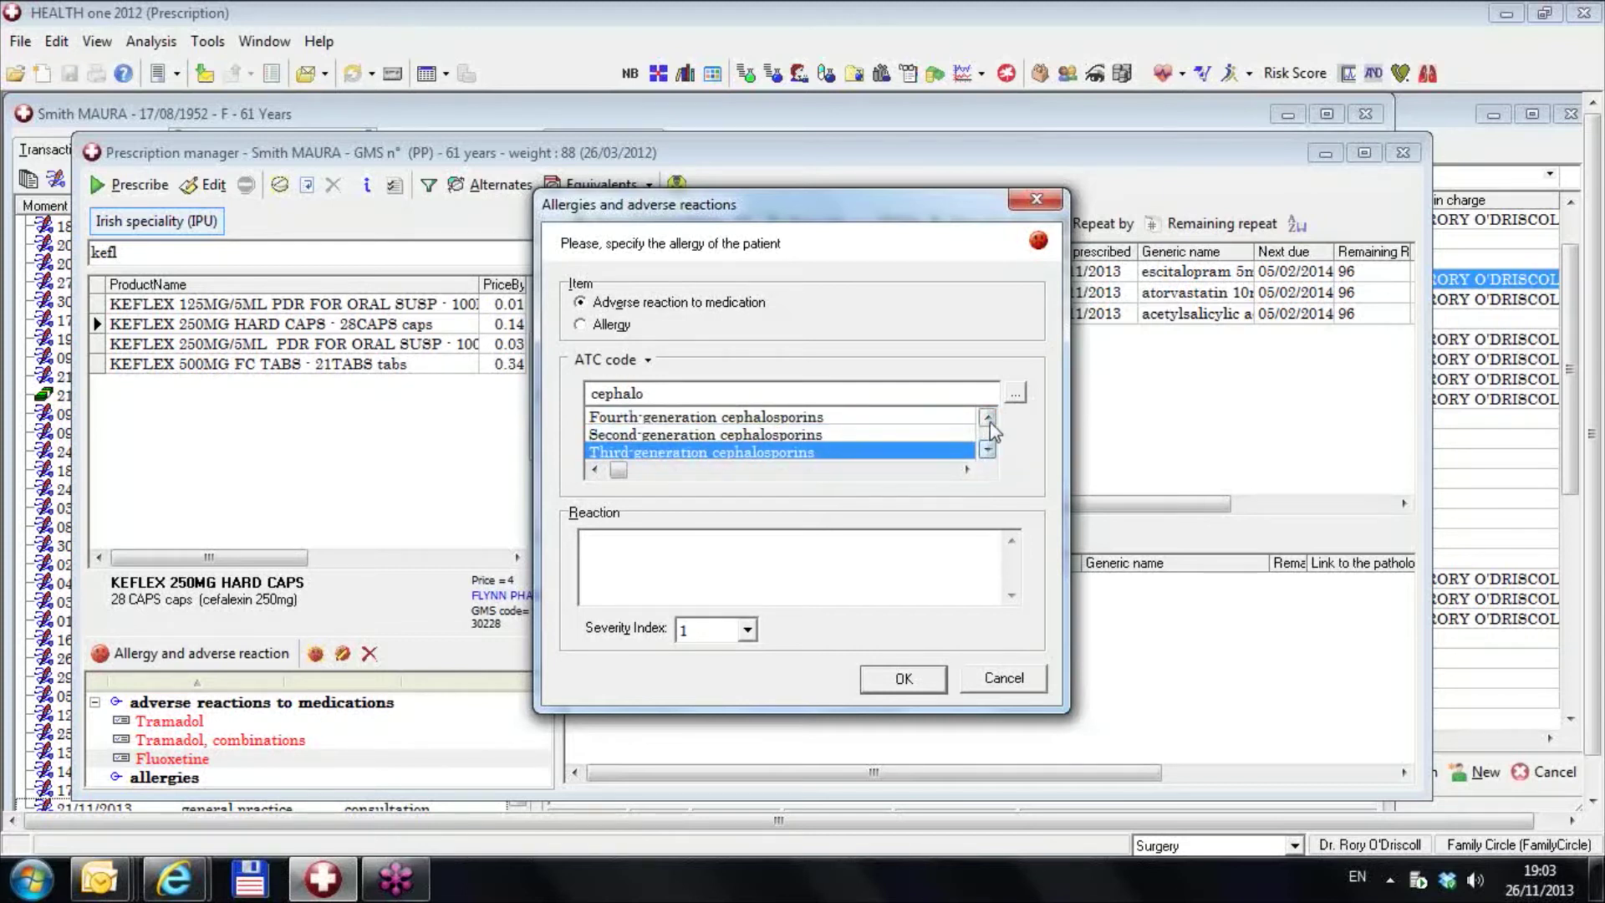
{"action": "left_click", "coordinate": [990, 419]}
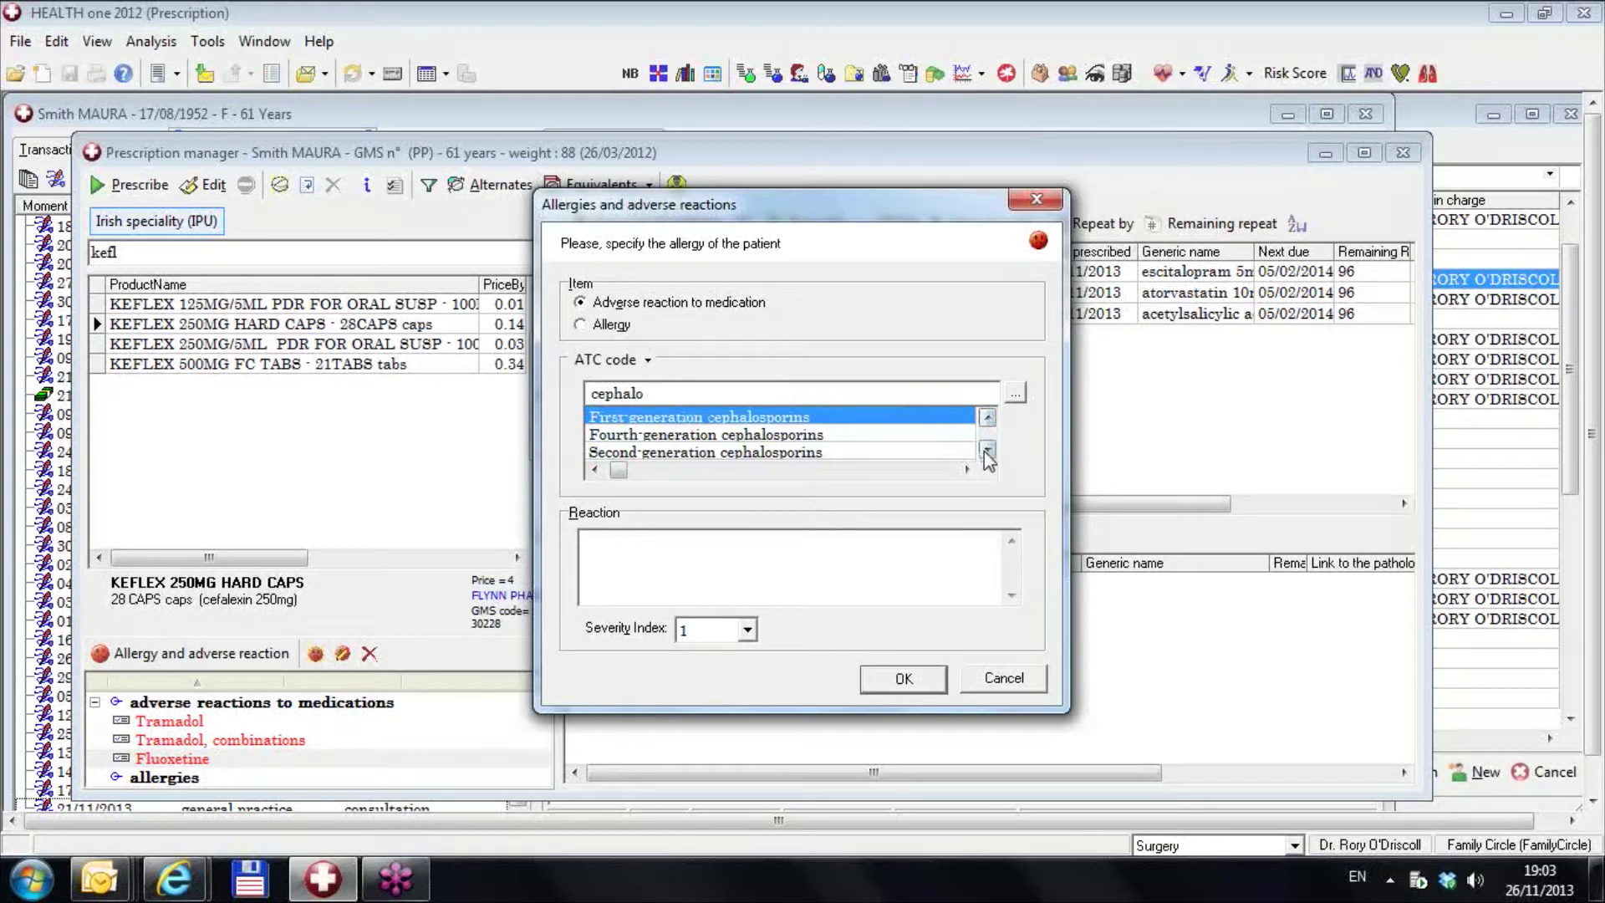
{"action": "left_click", "coordinate": [986, 450]}
{"action": "left_click", "coordinate": [987, 419]}
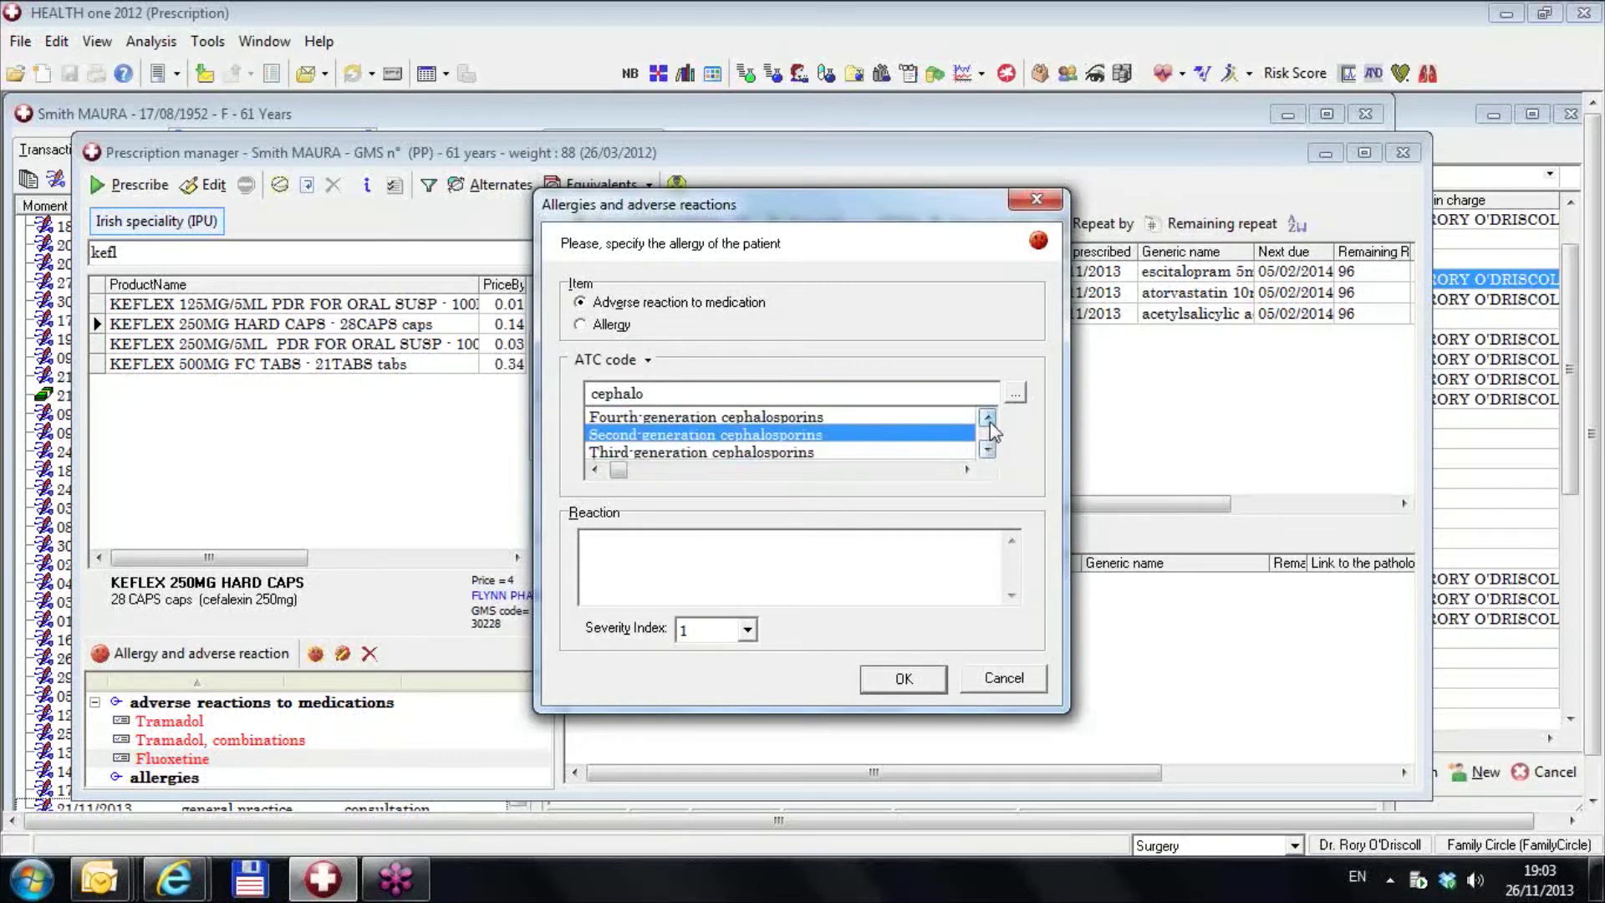
{"action": "double_click", "coordinate": [987, 419]}
{"action": "left_click_drag", "start_coordinate": [669, 393], "coordinate": [585, 393]}
{"action": "key", "text": "BackSpace"}
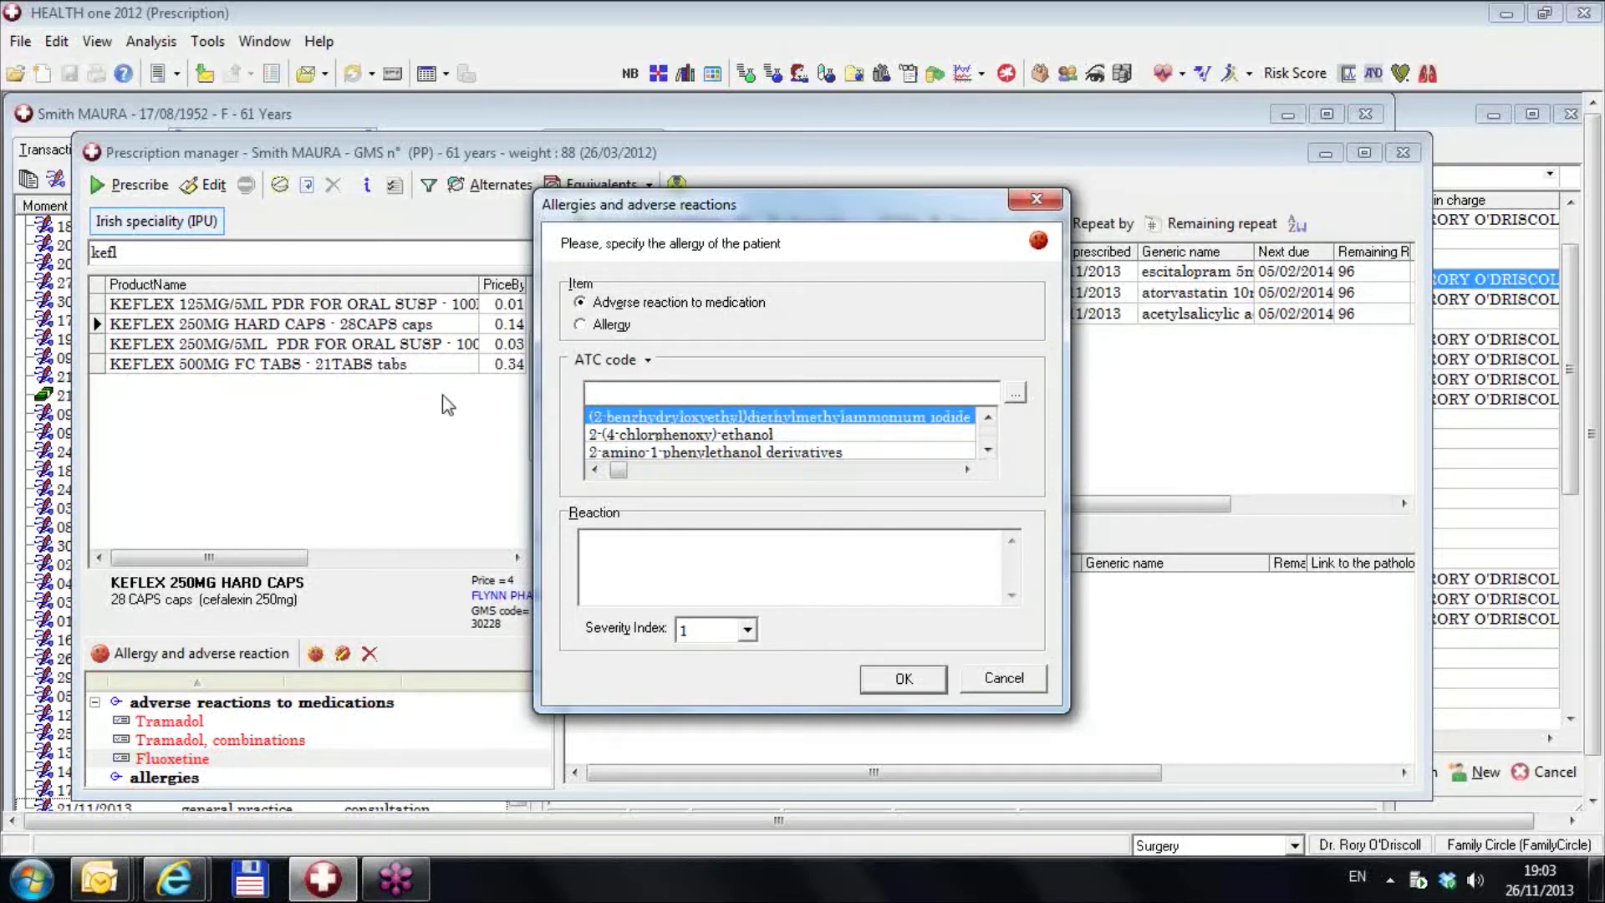
Expand the ATC tree through J and J01, then select and expand Other beta-lactam antibacterials (J01D)
{"action": "left_click", "coordinate": [1020, 398]}
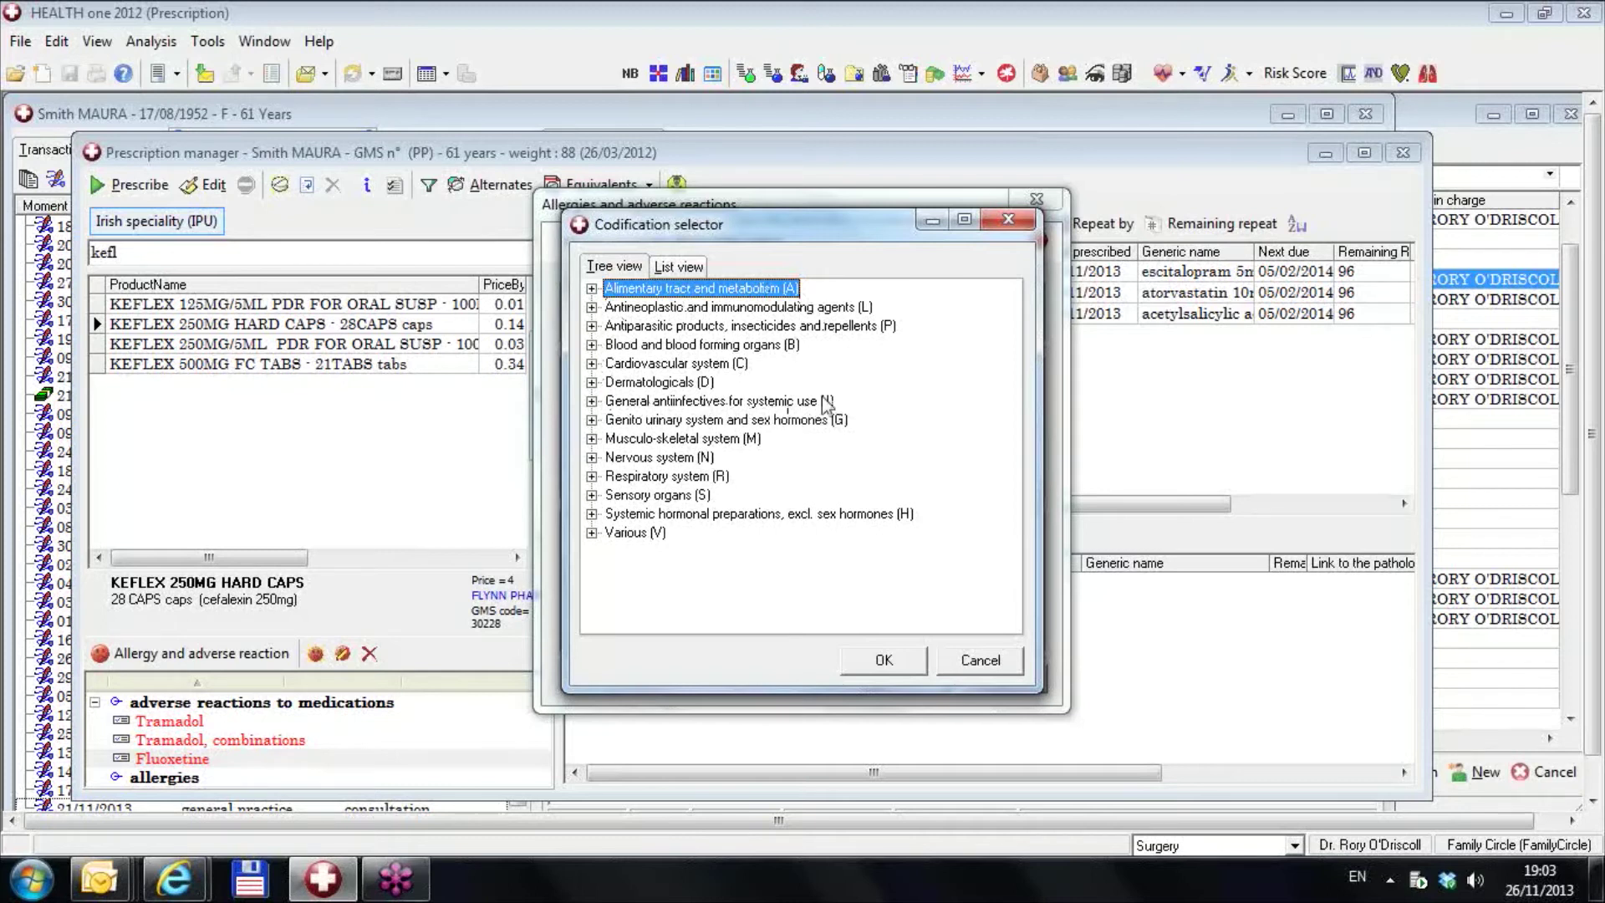
{"action": "left_click", "coordinate": [592, 401]}
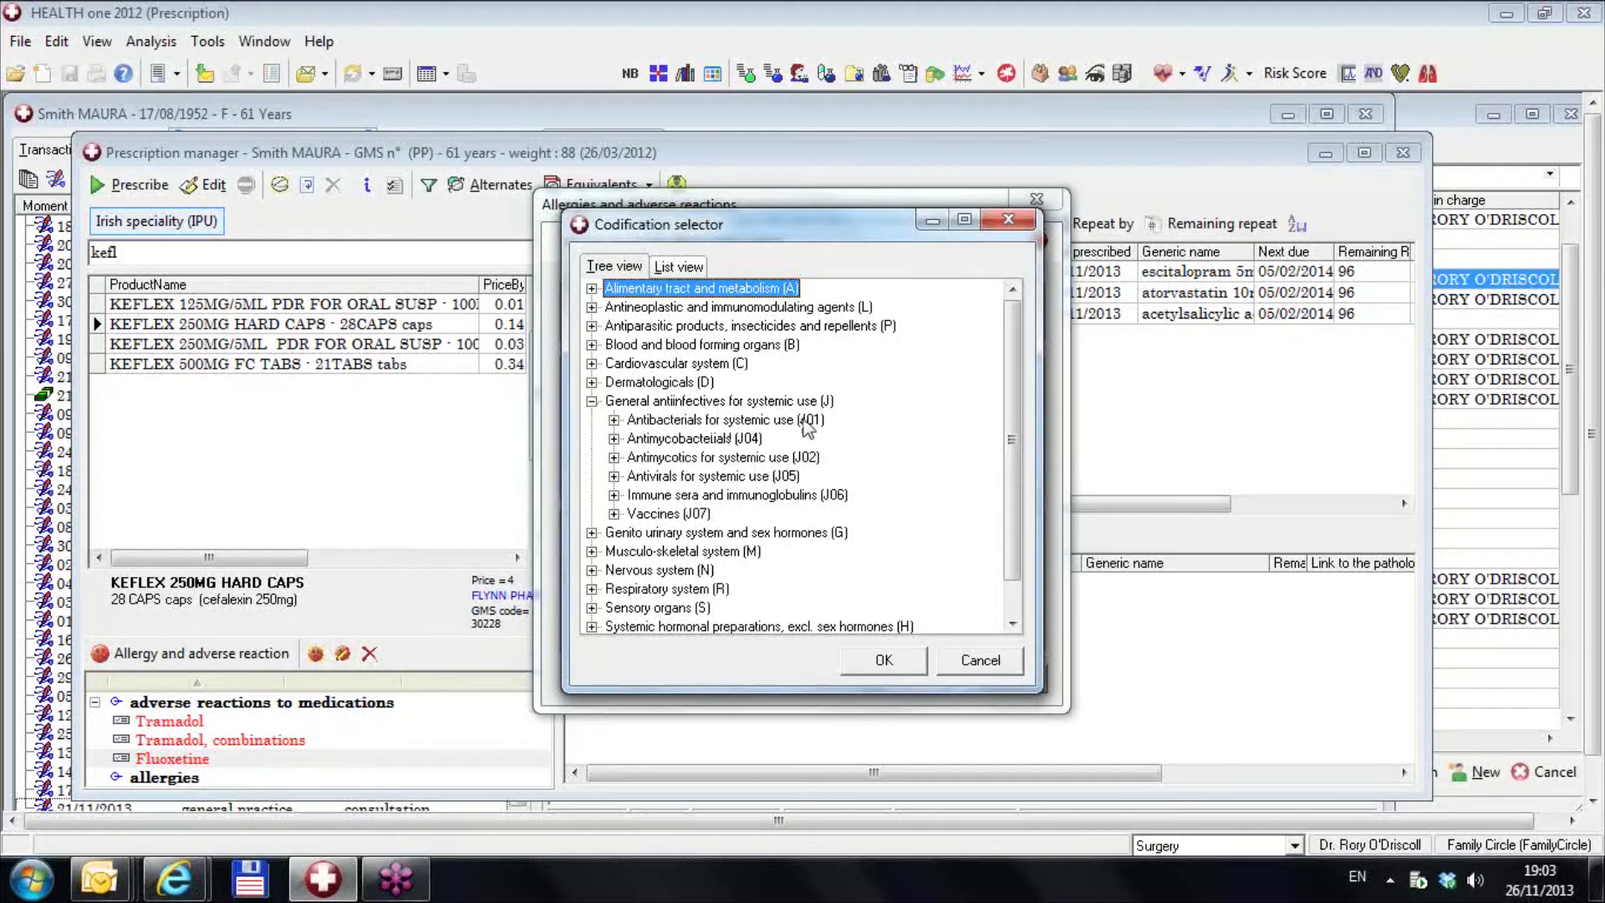
{"action": "left_click", "coordinate": [614, 420]}
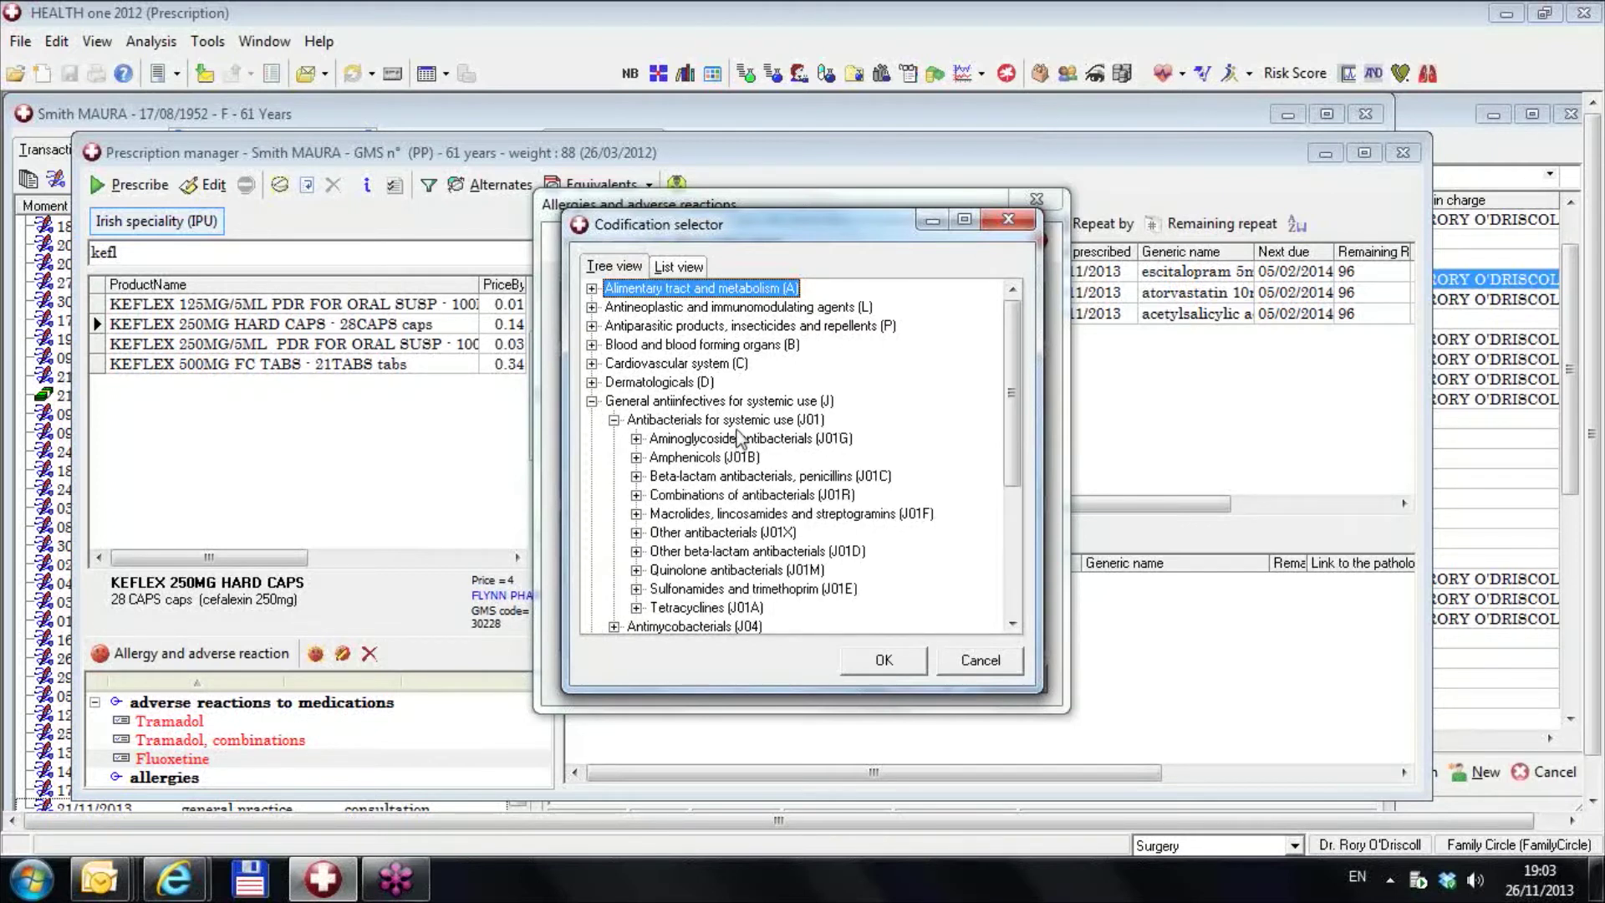
{"action": "left_click", "coordinate": [742, 551]}
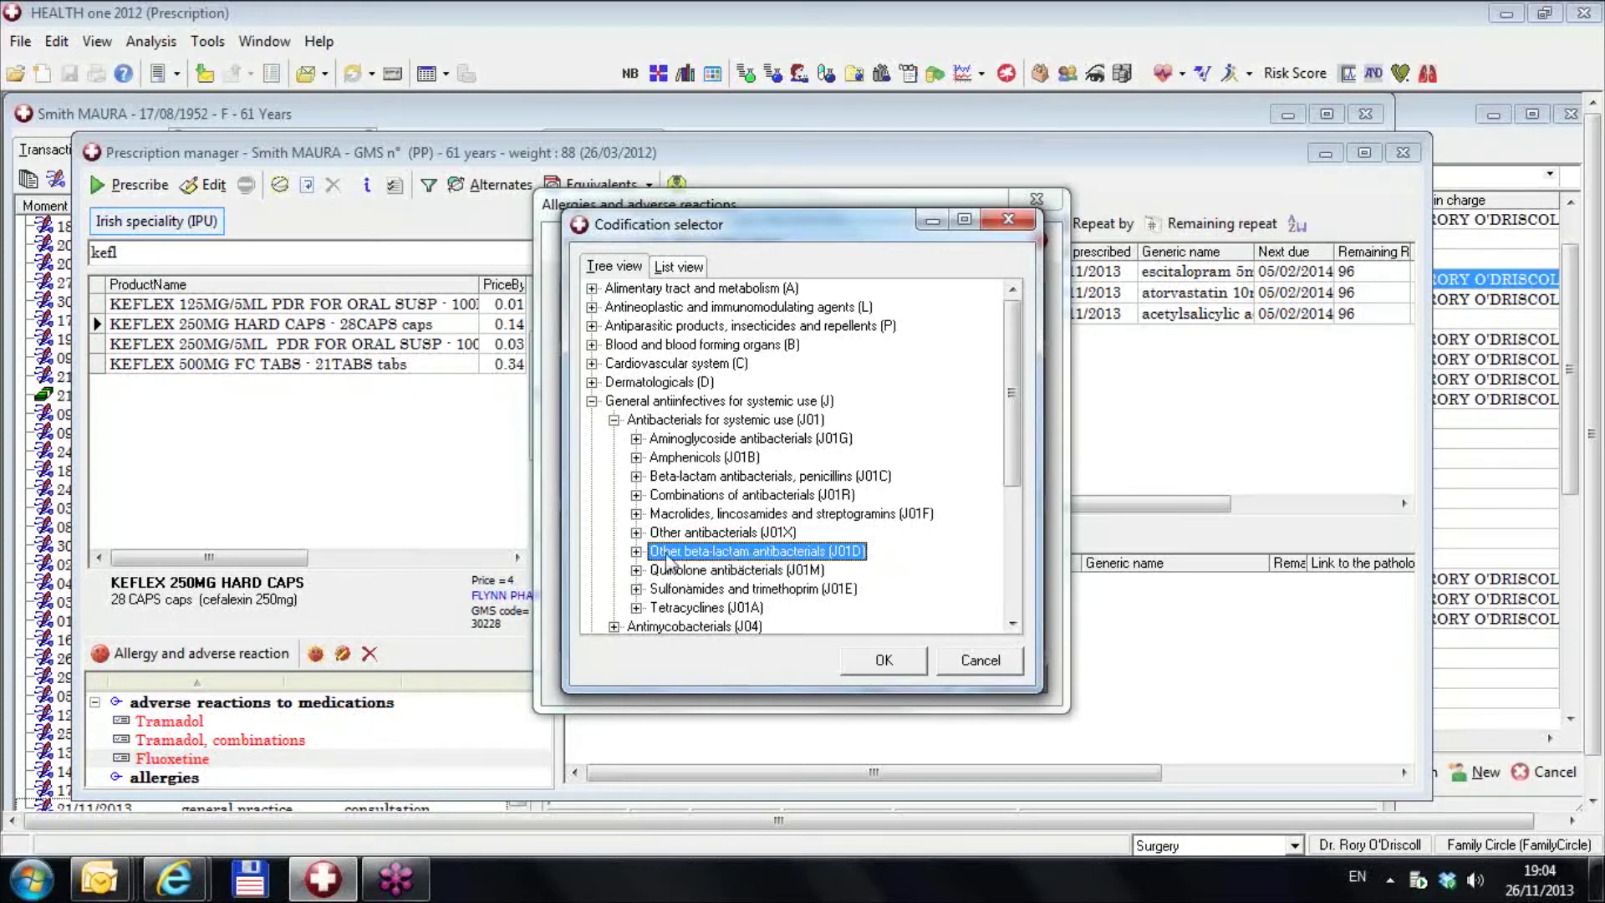
{"action": "left_click", "coordinate": [636, 551]}
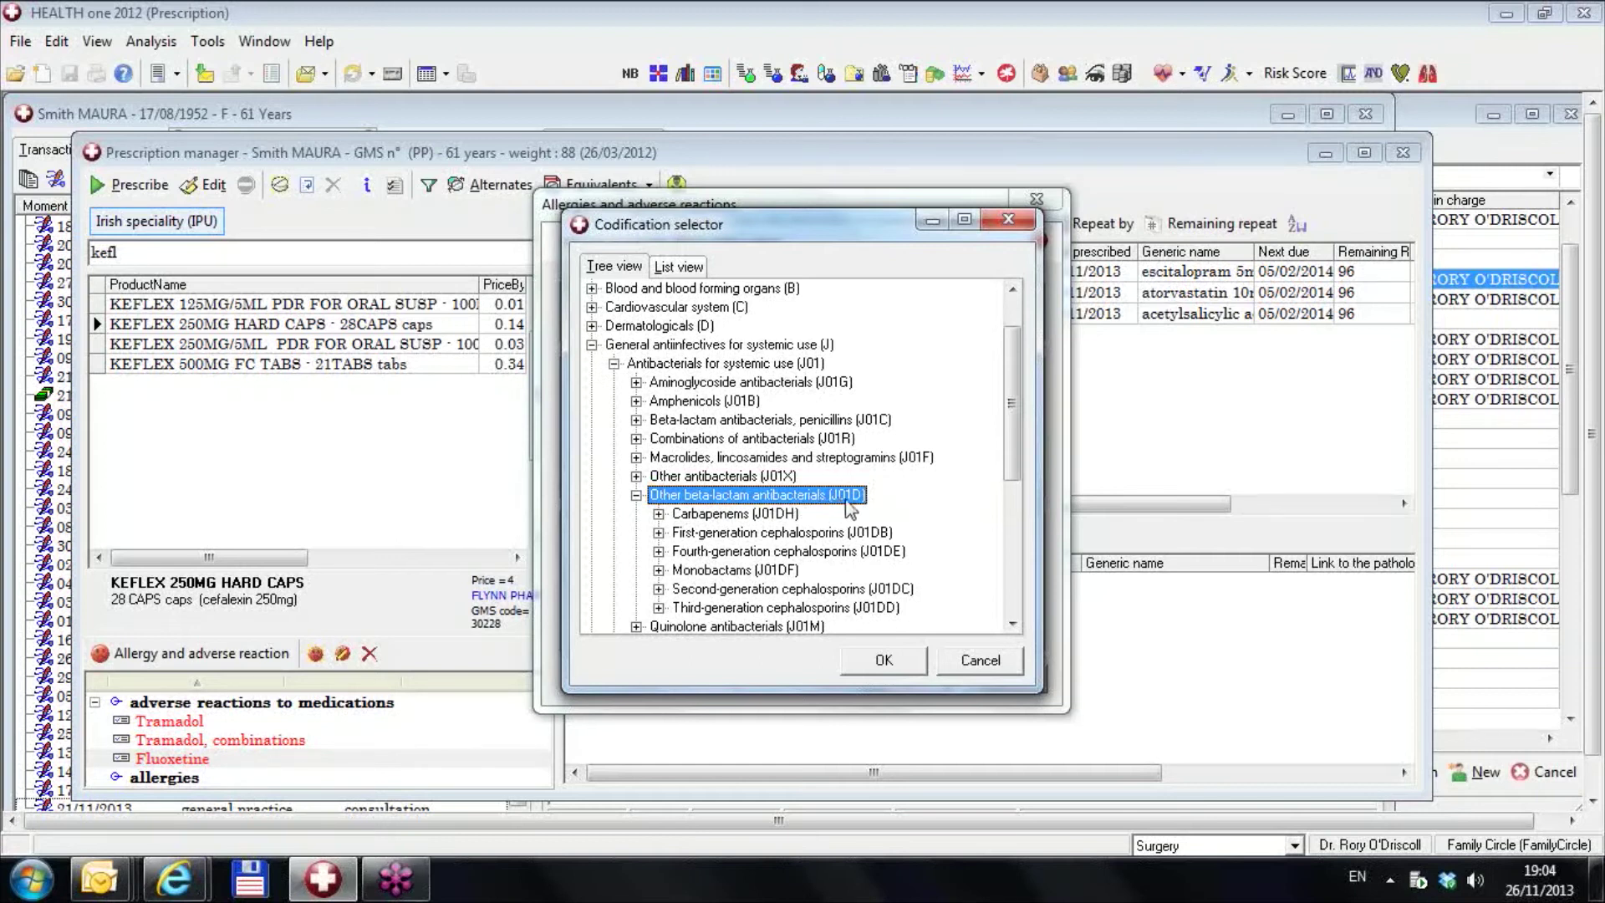
Accept Other beta-lactam antibacterials as the ATC code and save it as an adverse reaction
{"action": "left_click", "coordinate": [900, 657]}
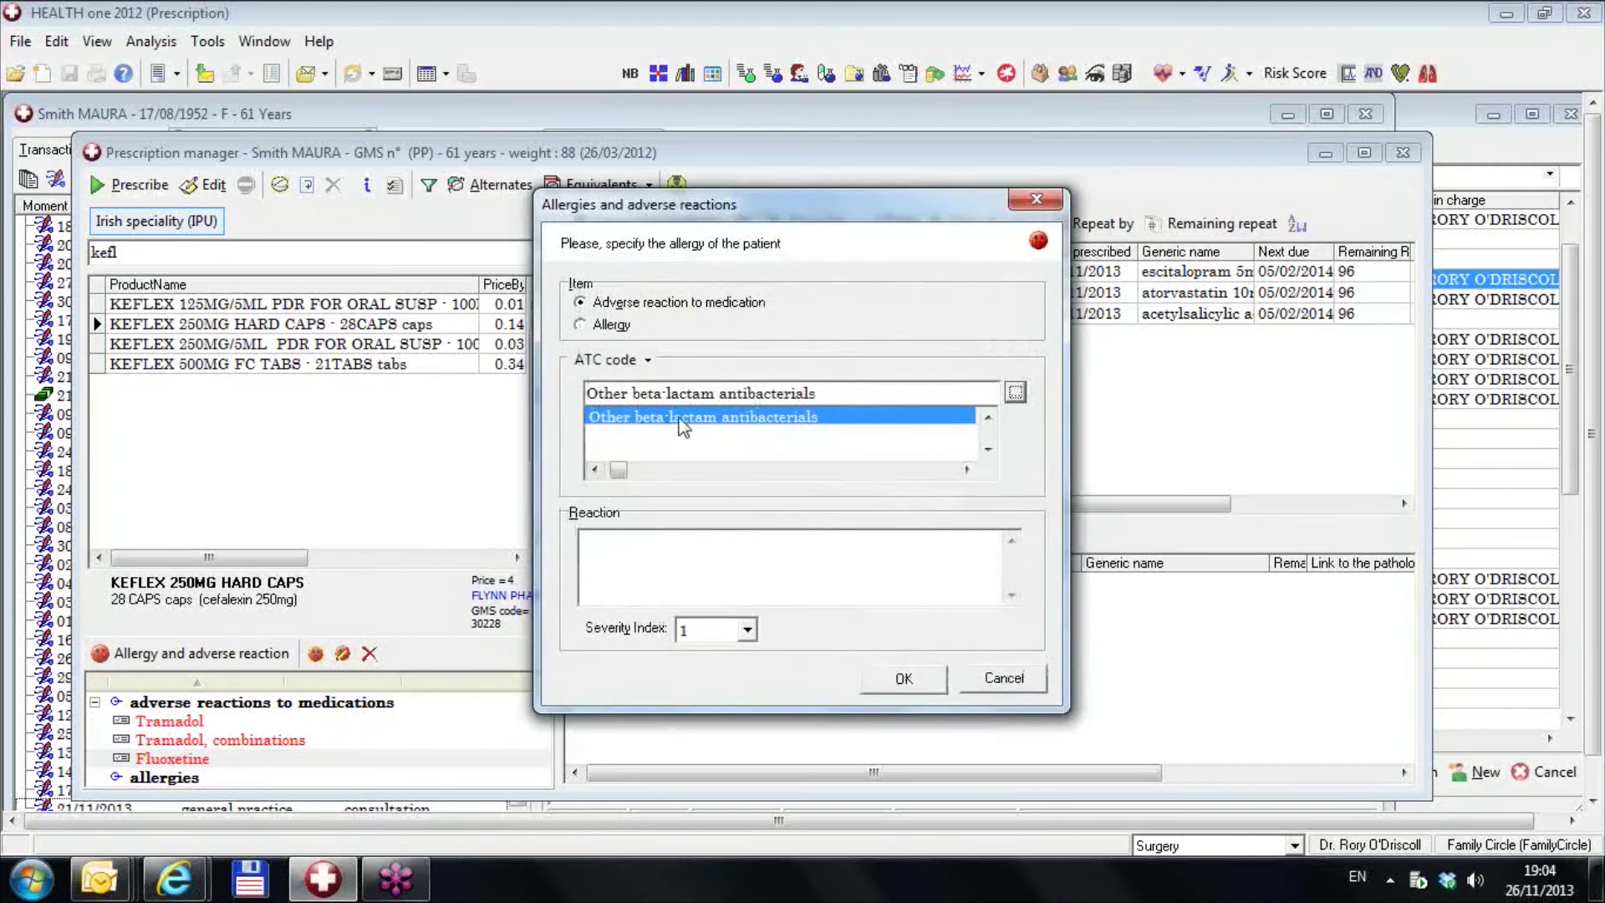
{"action": "left_click", "coordinate": [860, 391]}
{"action": "left_click", "coordinate": [903, 678]}
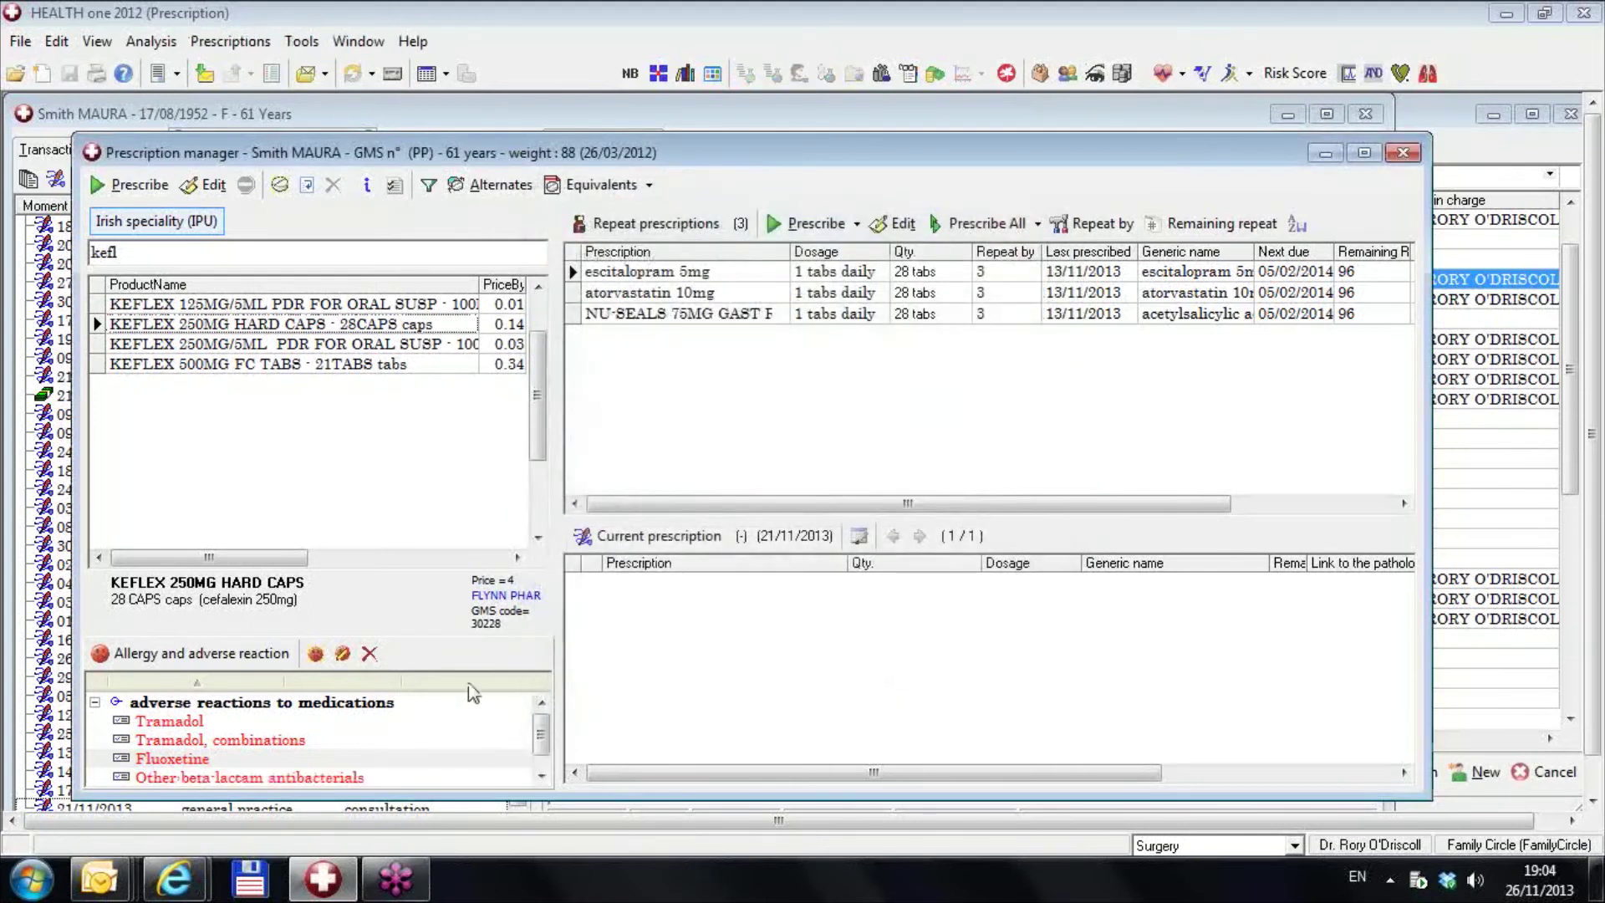
{"action": "left_click", "coordinate": [171, 776]}
{"action": "scroll", "coordinate": [541, 744], "scroll_direction": "down", "scroll_amount": 1}
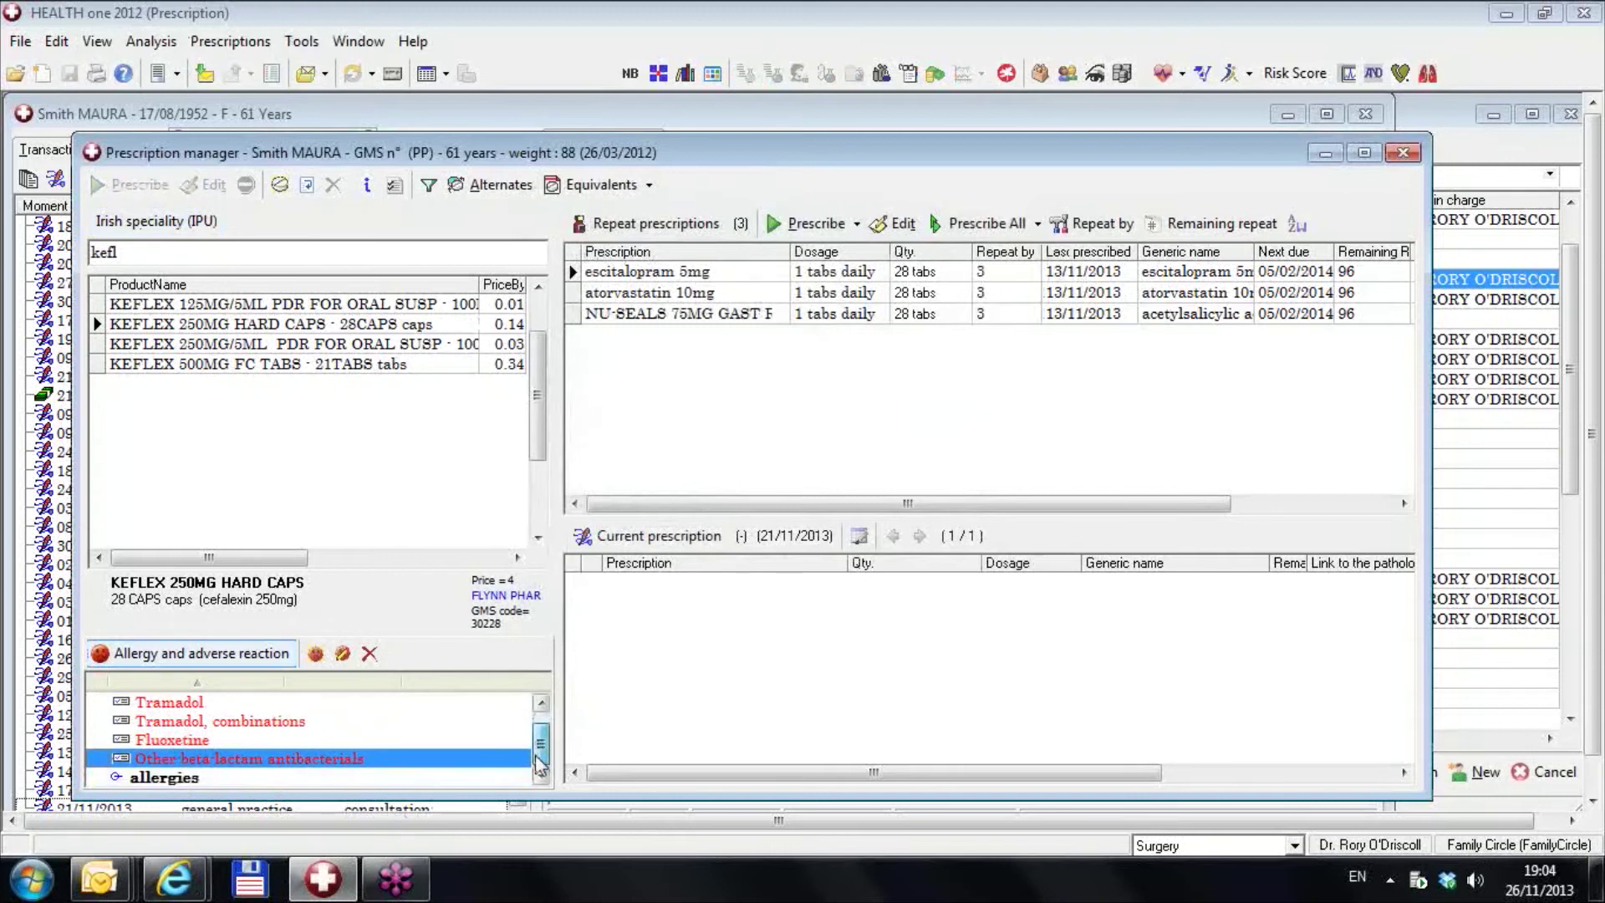
Try prescribing Keflex and Distaclor, declining each allergy warning
{"action": "left_click", "coordinate": [159, 253]}
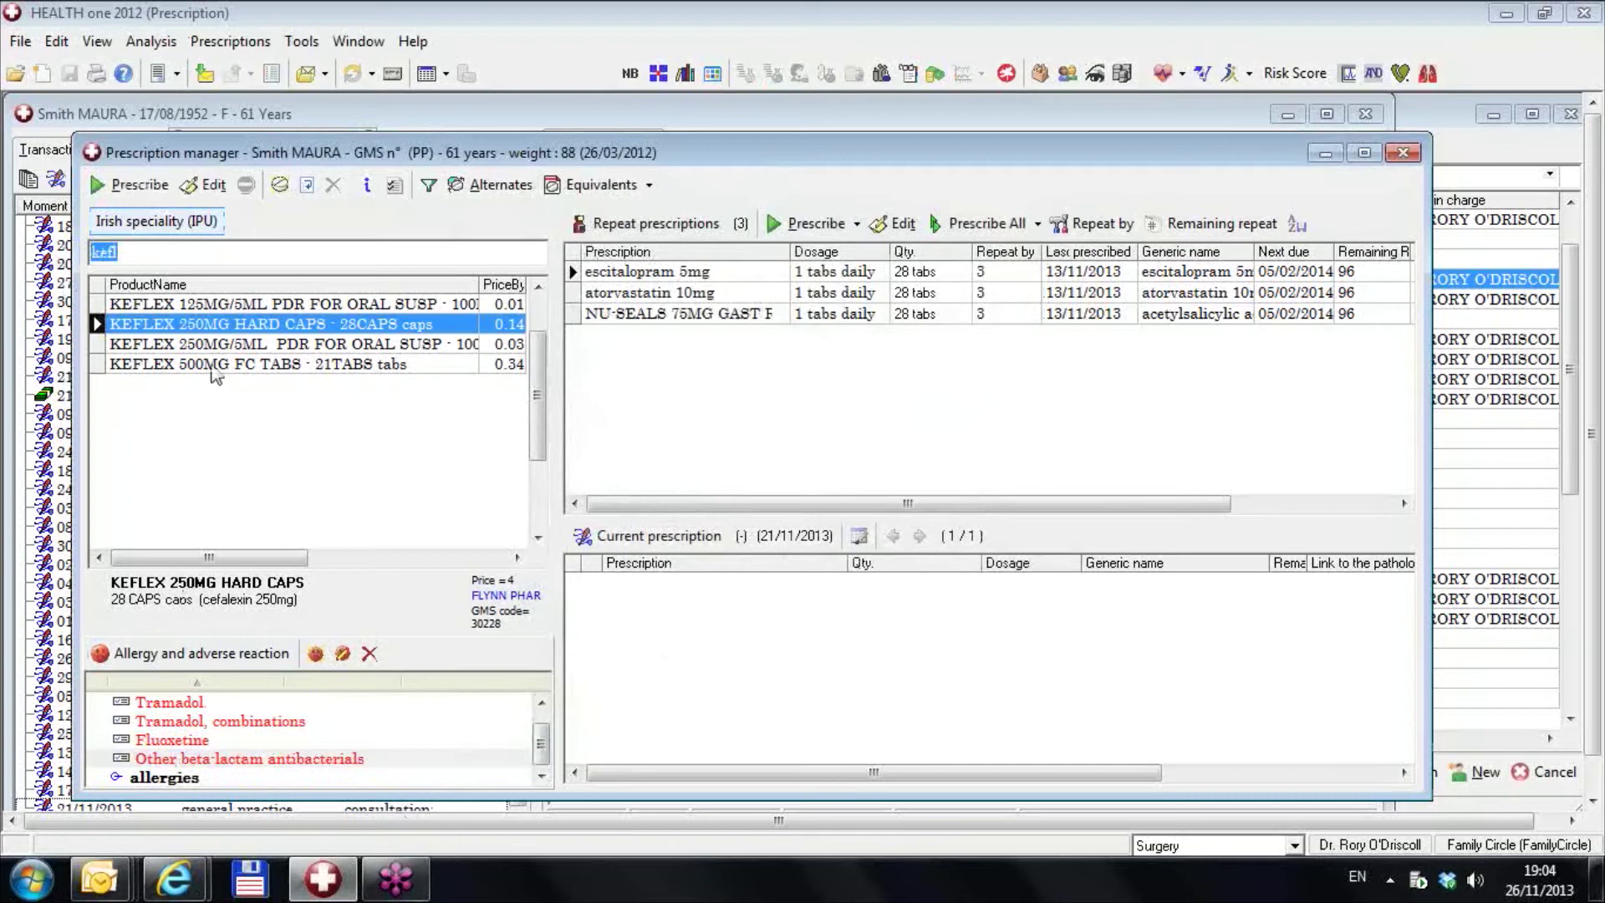
{"action": "double_click", "coordinate": [233, 306]}
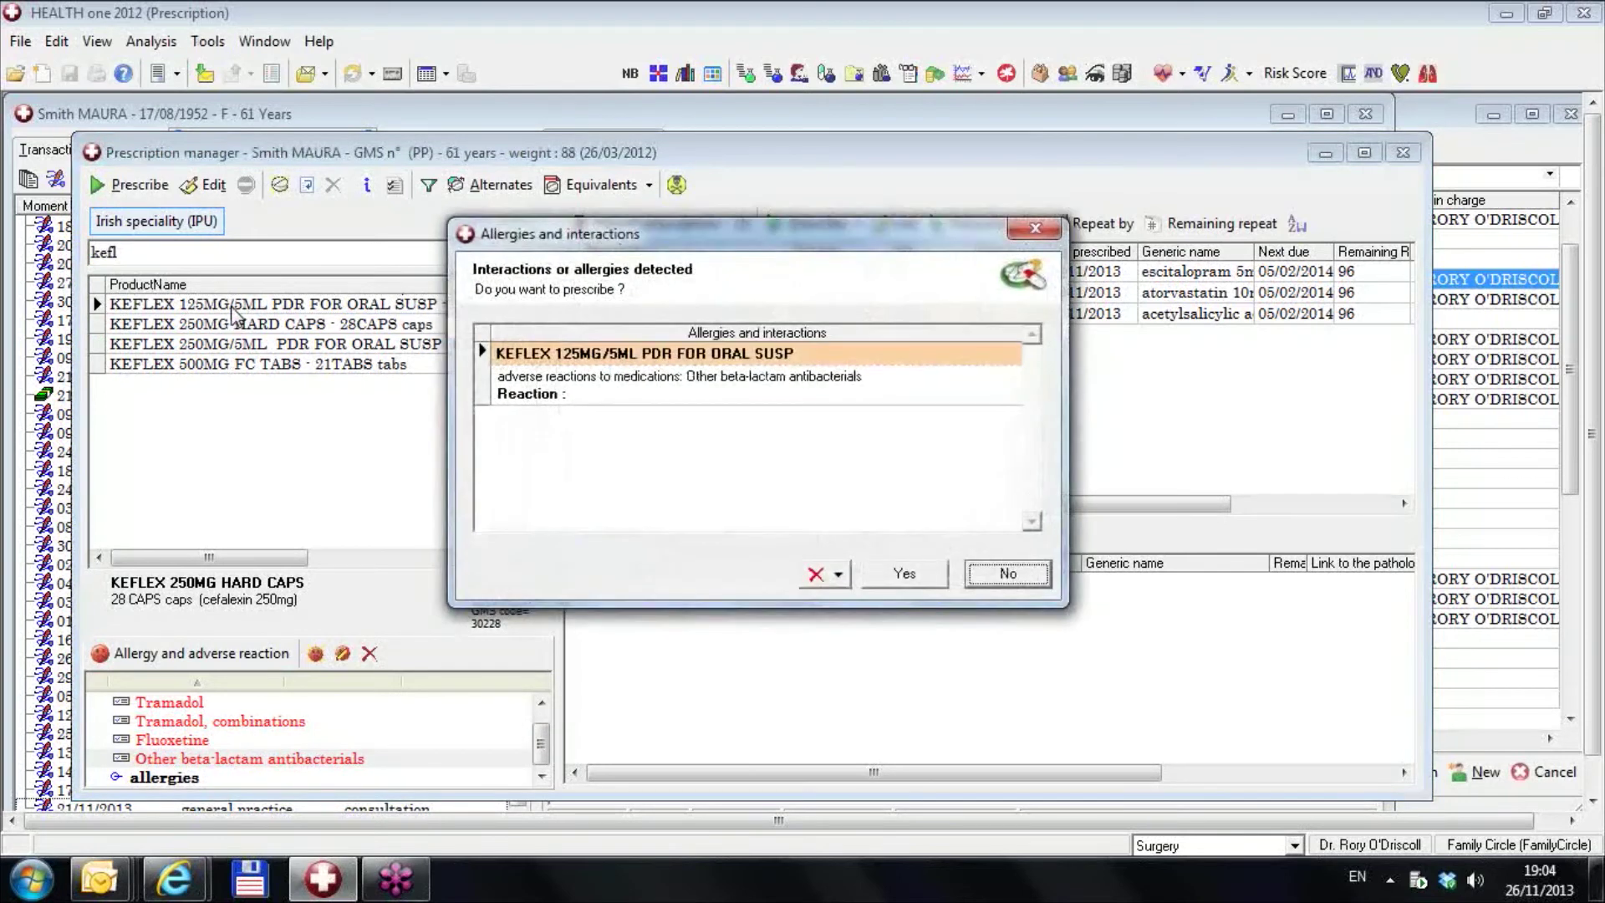
{"action": "key", "text": "Escape"}
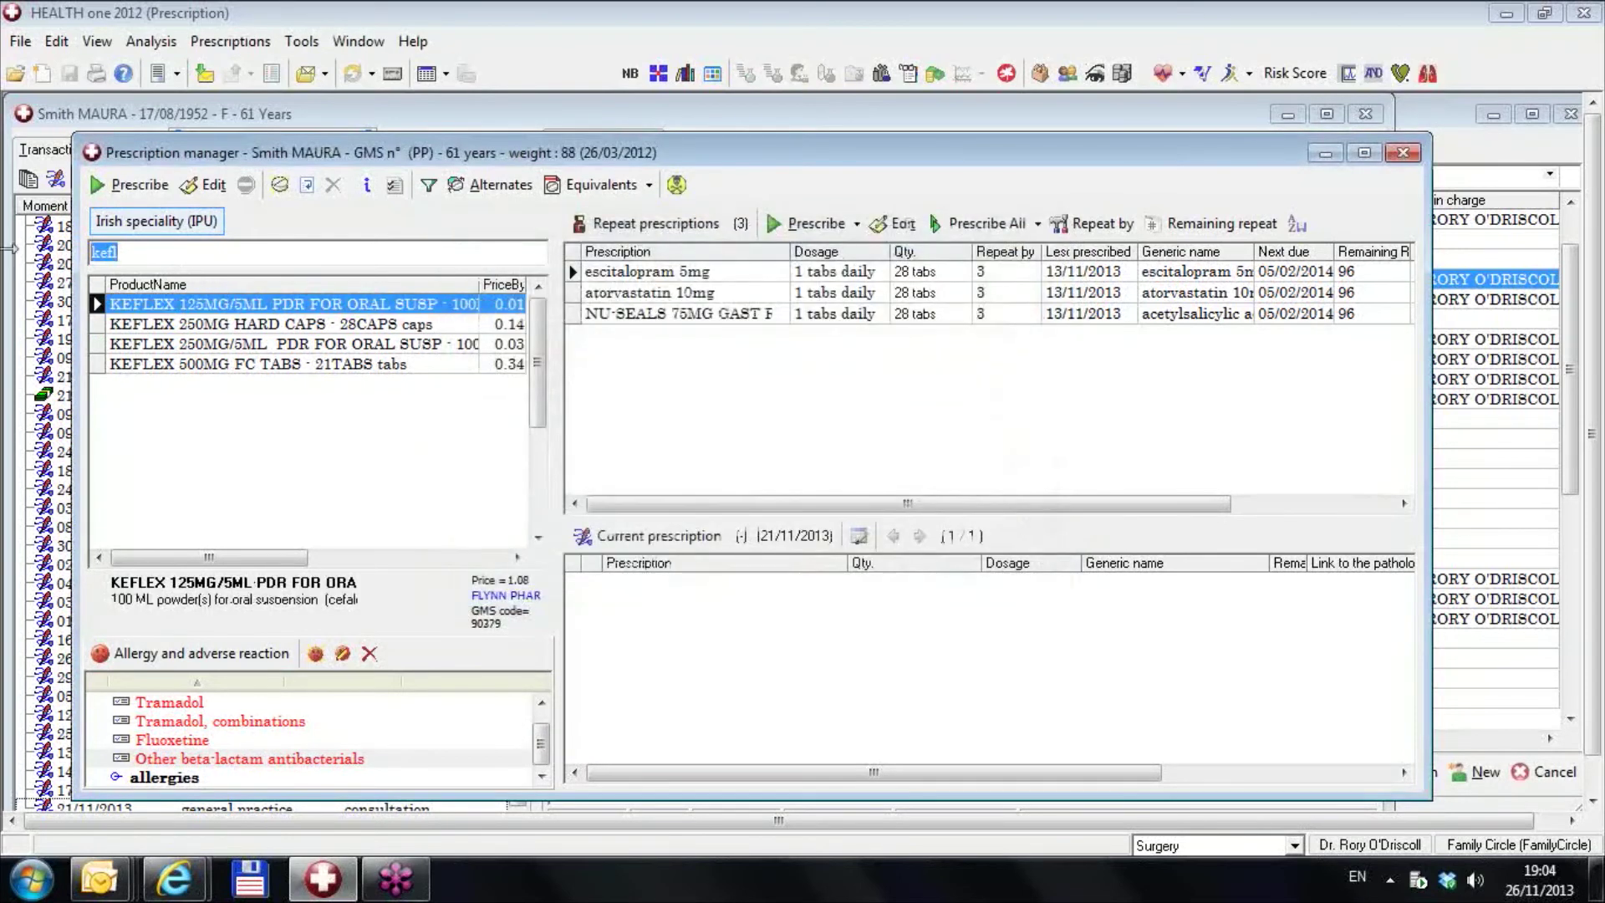
{"action": "type", "text": "dis"}
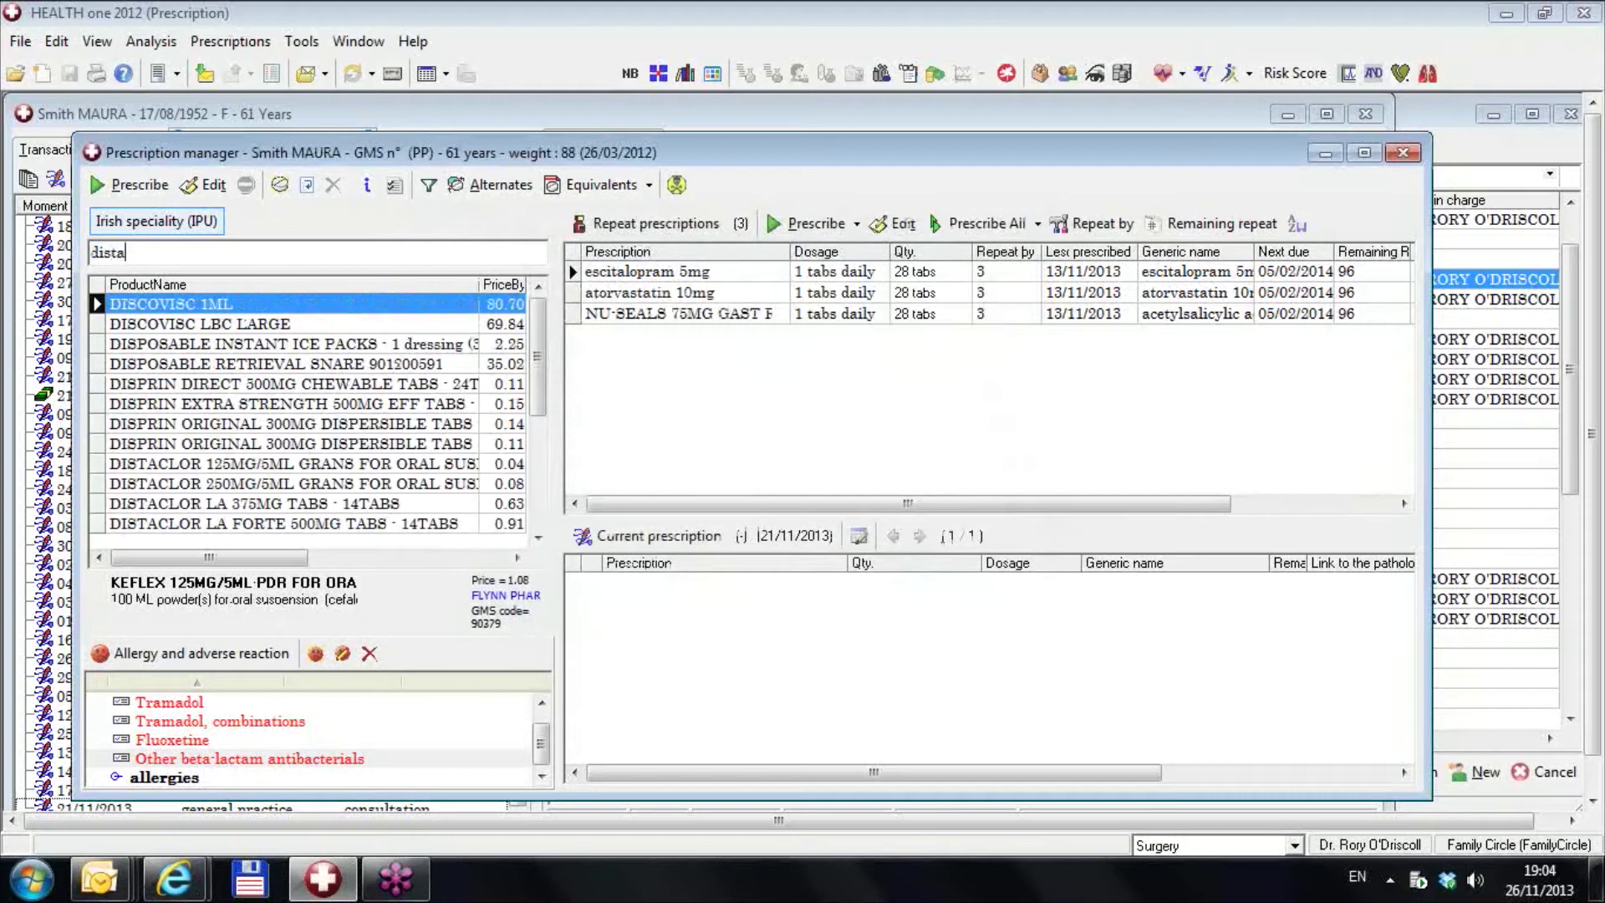
{"action": "type", "text": "ta"}
{"action": "key", "text": "Return"}
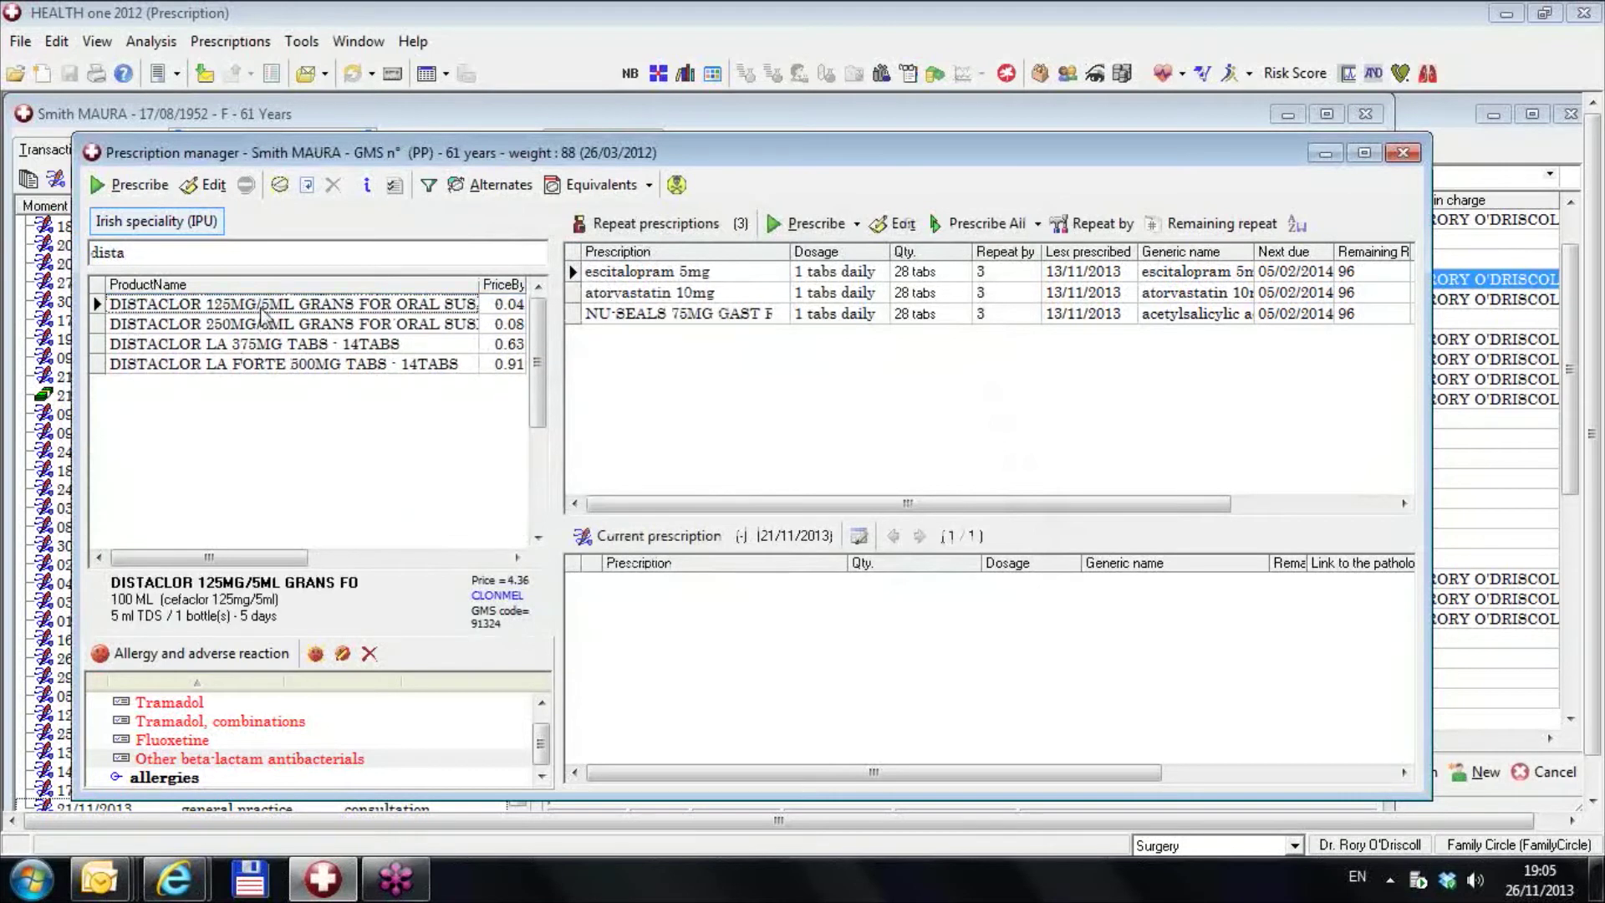
{"action": "left_click", "coordinate": [999, 576]}
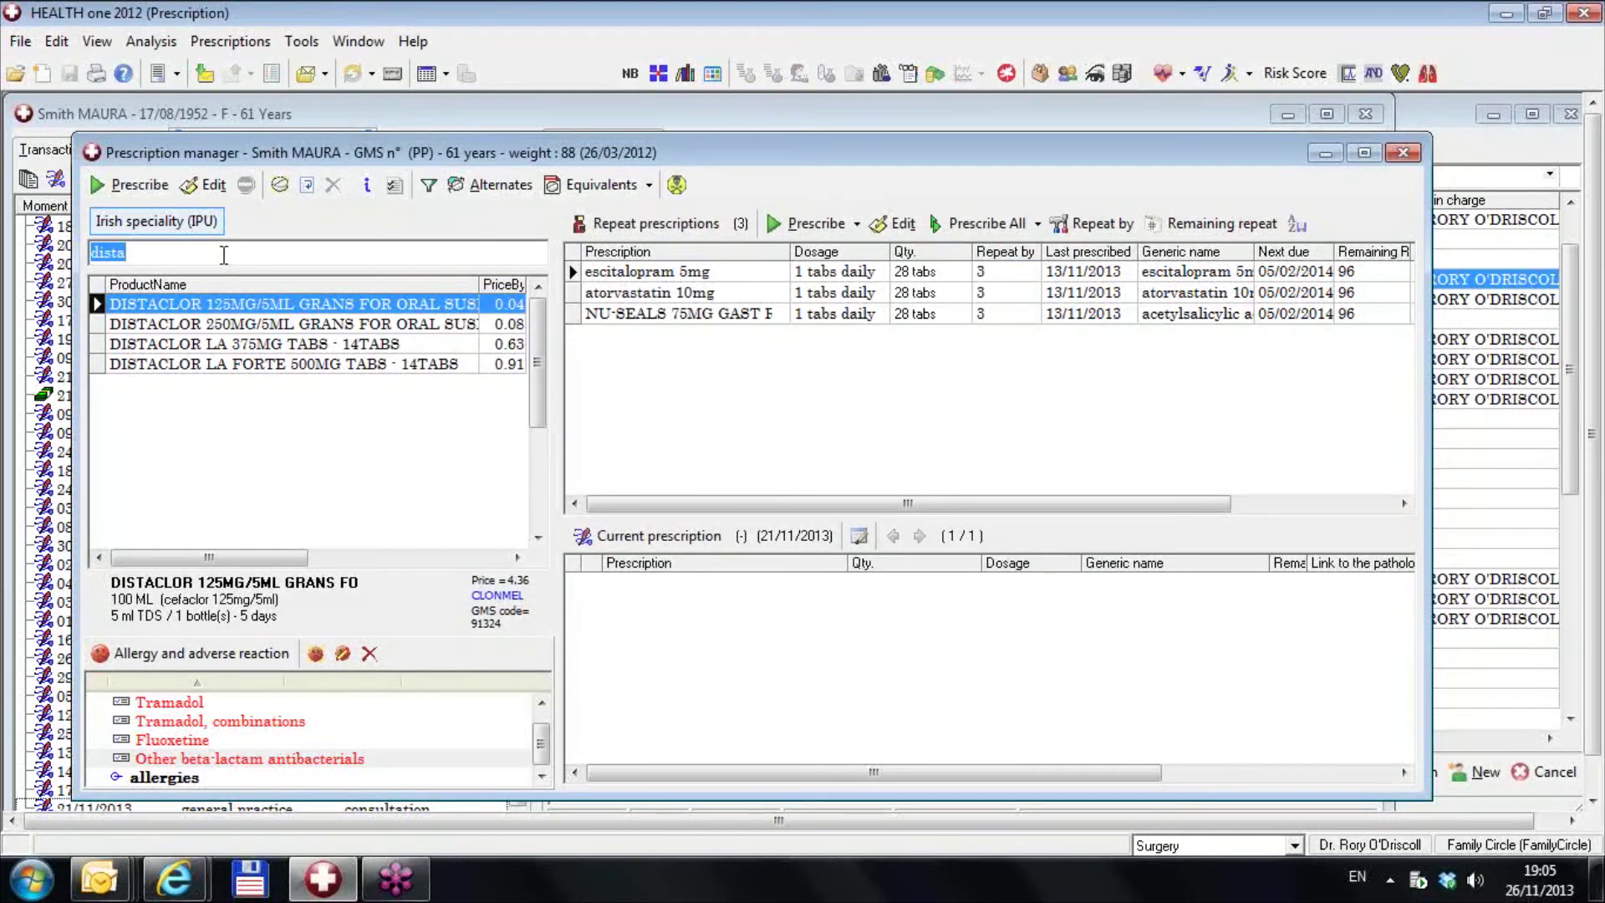
In the IPU - Generic source, try cefaclor and cefalexin, decline both warnings, and clear the search
{"action": "left_click", "coordinate": [156, 221]}
{"action": "left_click", "coordinate": [189, 274]}
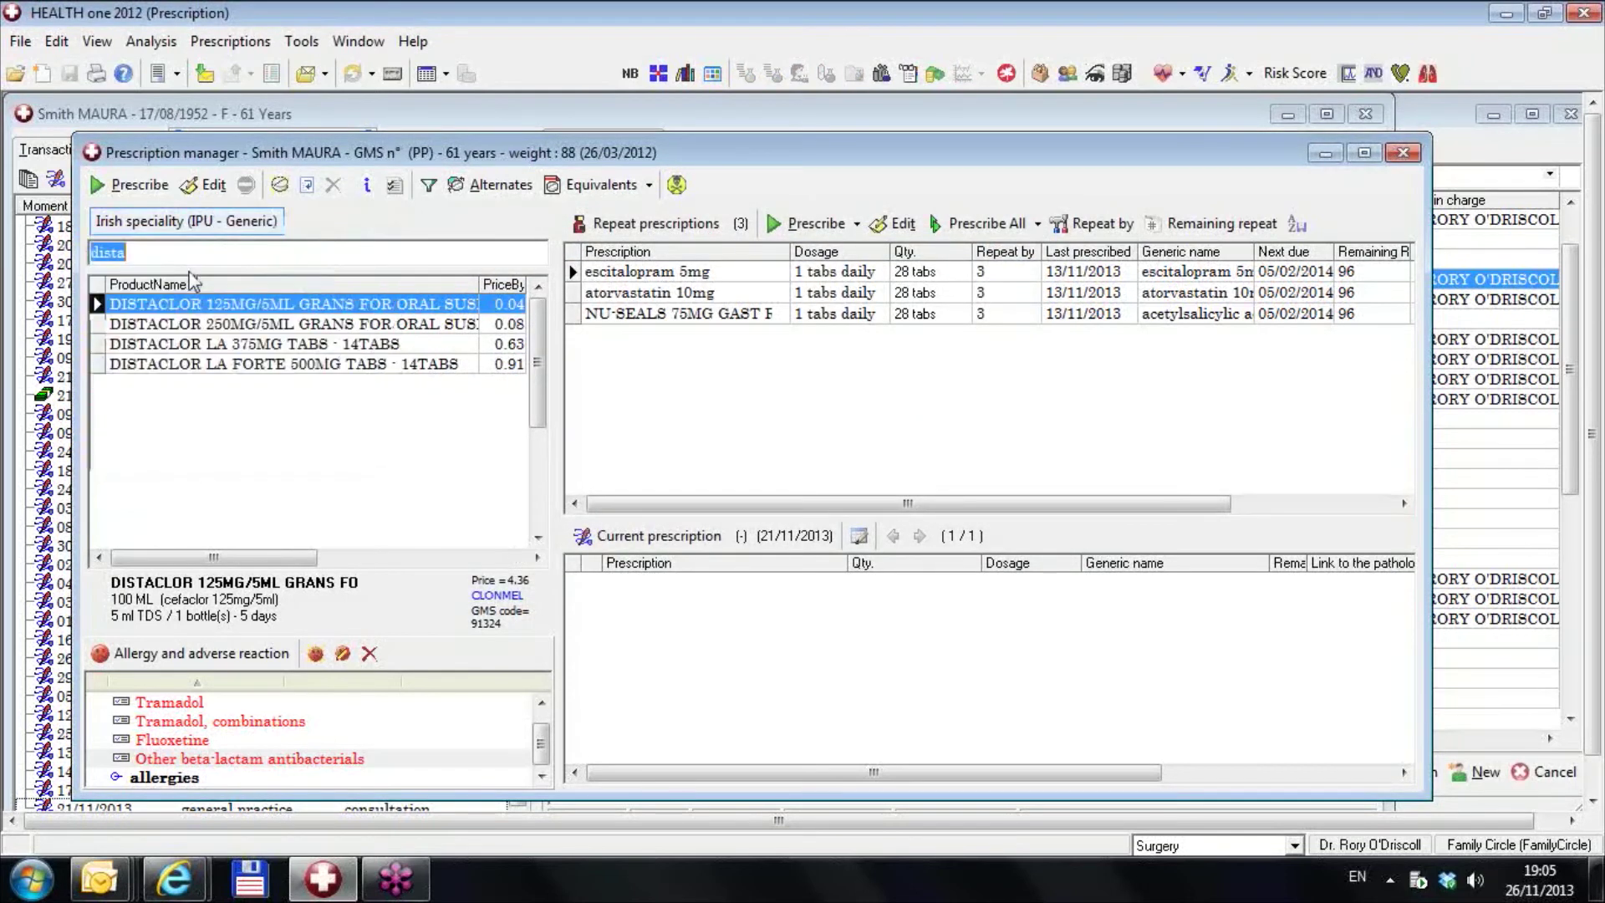
{"action": "type", "text": "ce"}
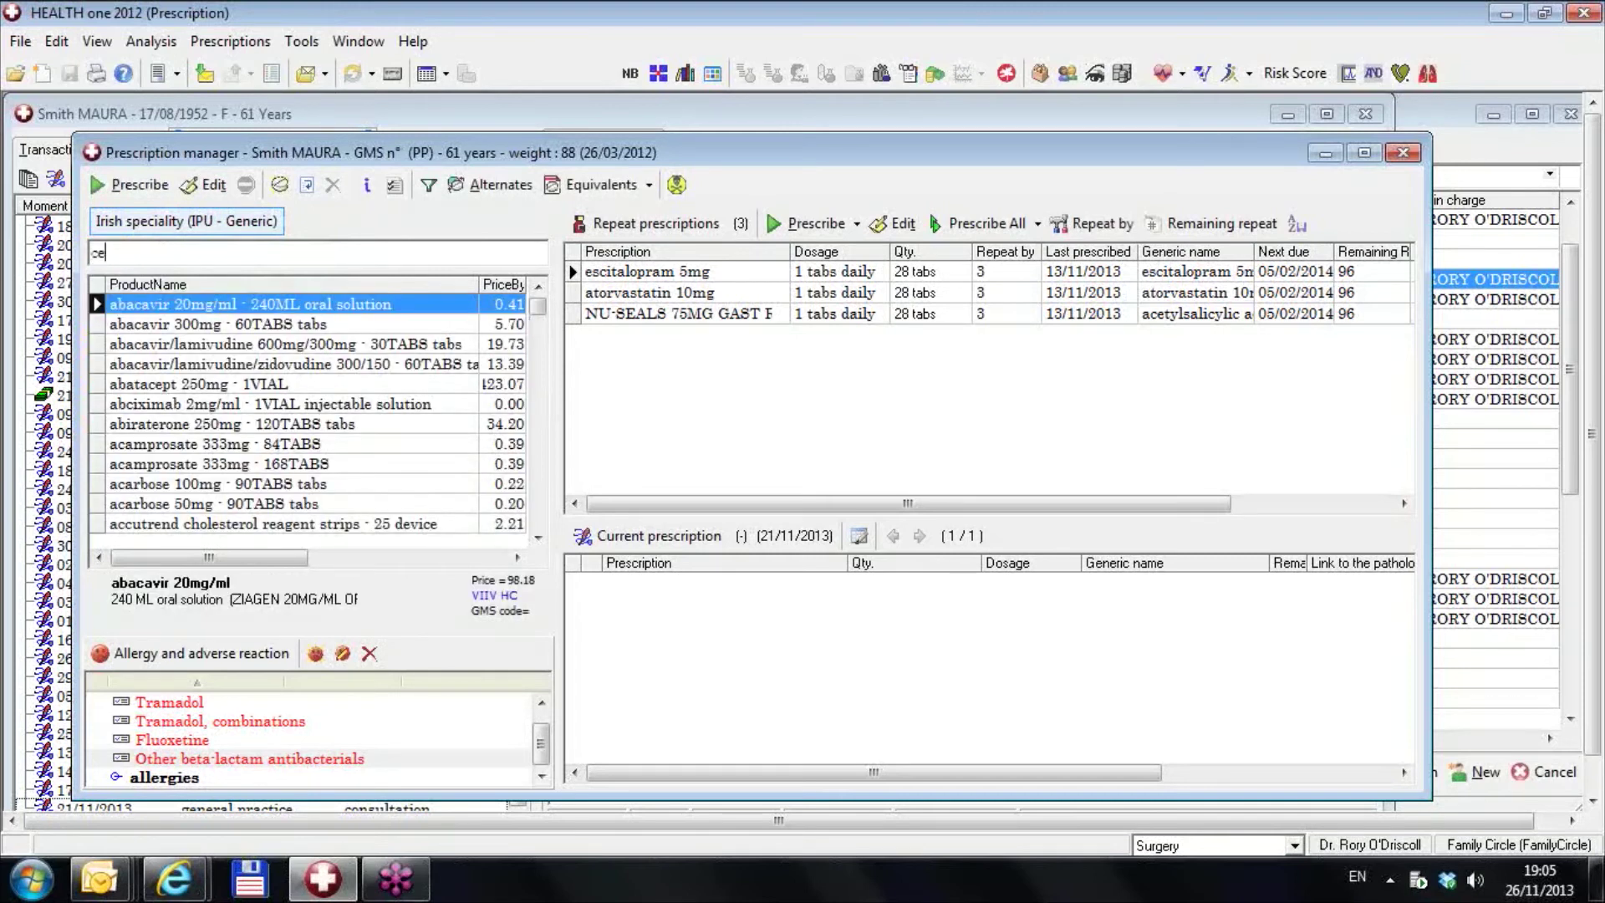
{"action": "type", "text": "f"}
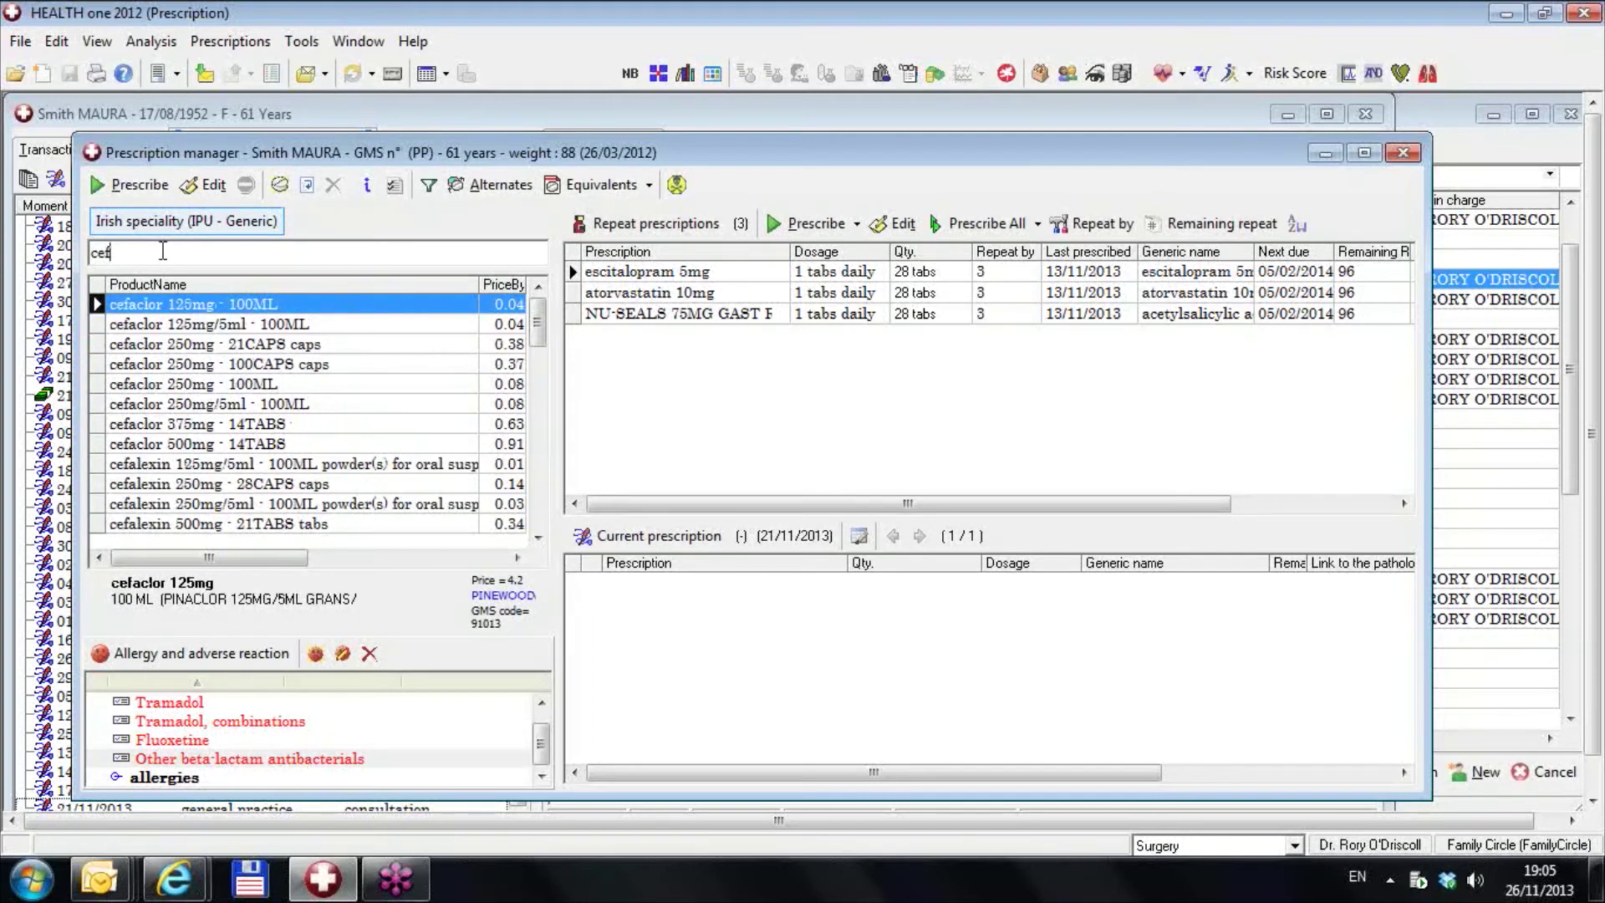
{"action": "key", "text": "Return"}
{"action": "key", "text": "Escape"}
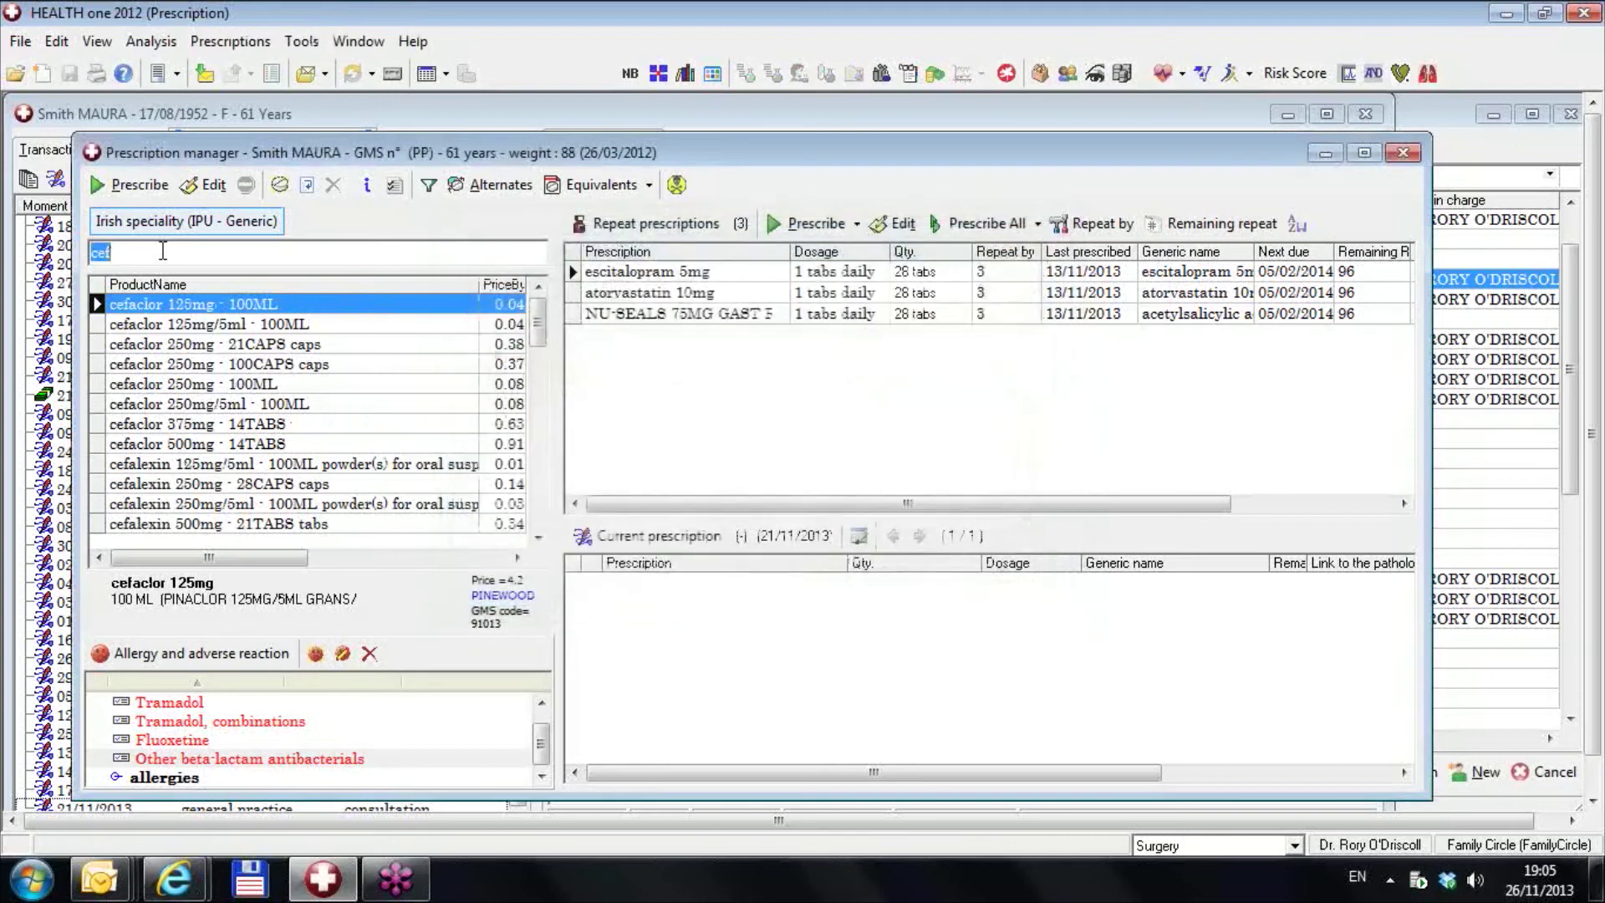
{"action": "key", "text": "Down"}
{"action": "key", "text": "Down"}
{"action": "key", "text": "Down"}
{"action": "key", "text": "Down"}
{"action": "key", "text": "Down"}
{"action": "key", "text": "Down"}
{"action": "key", "text": "Down"}
{"action": "key", "text": "Down"}
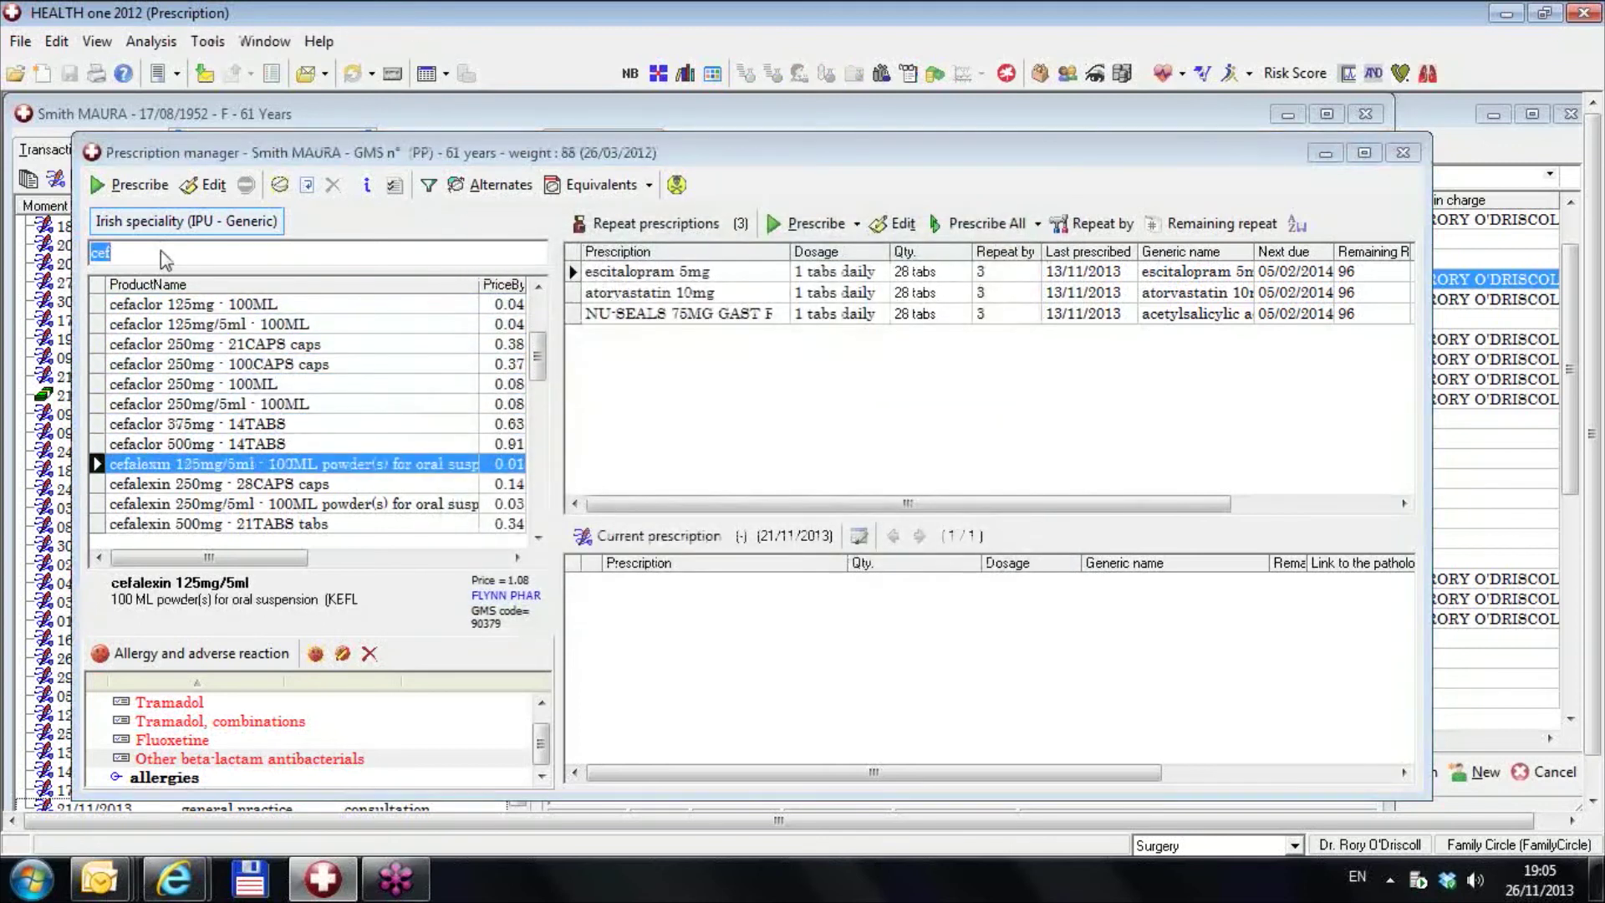
{"action": "key", "text": "Return"}
{"action": "key", "text": "Escape"}
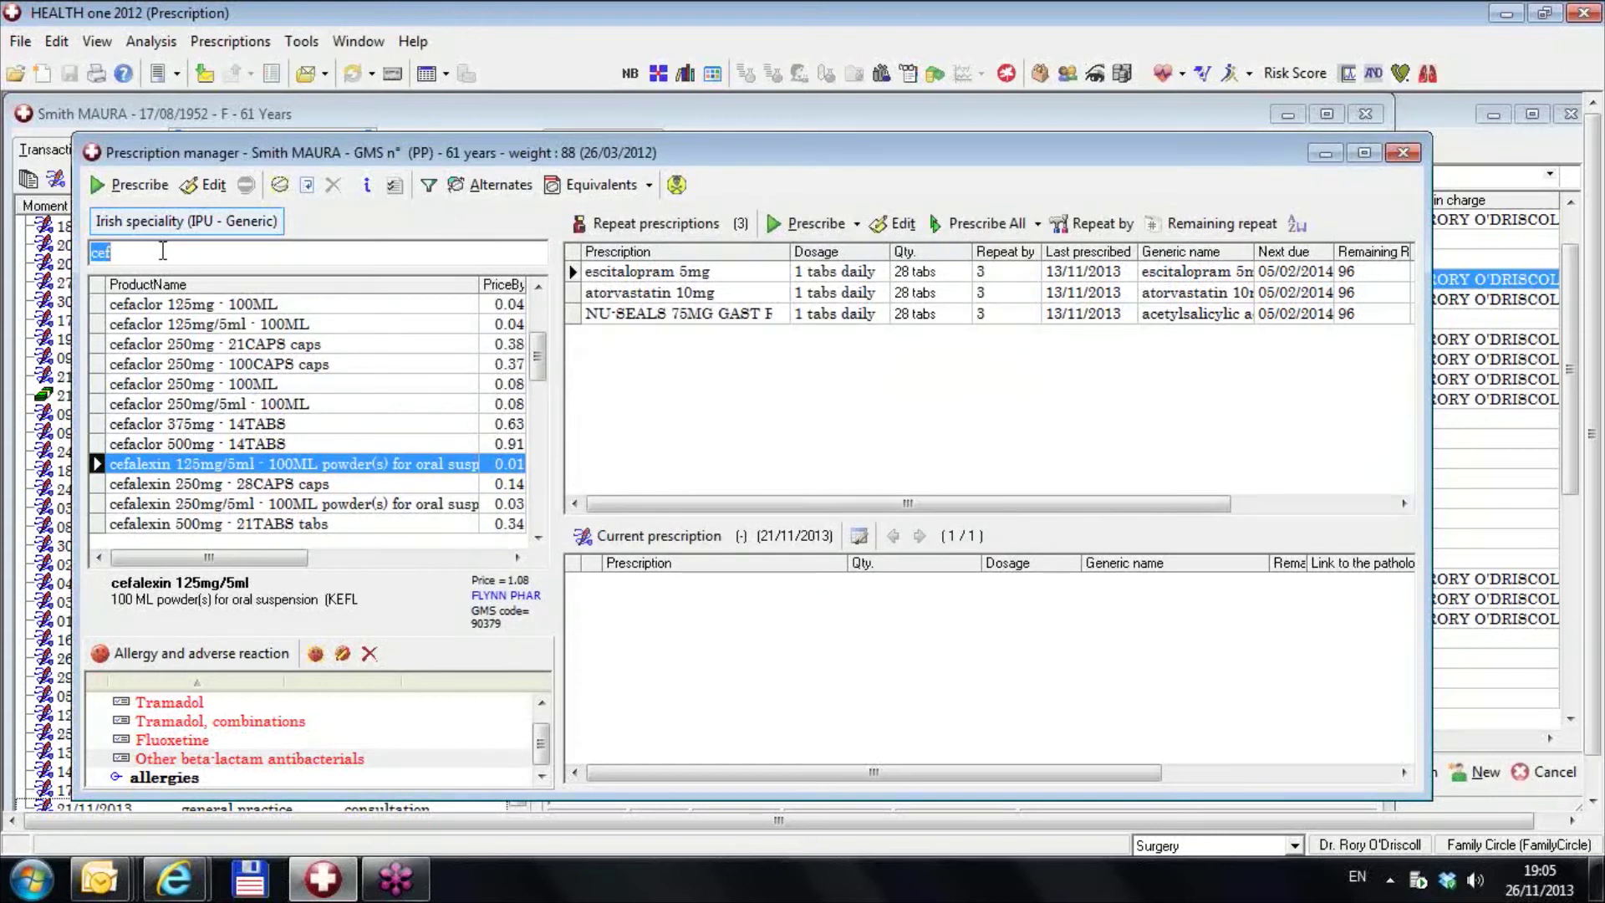
{"action": "key", "text": "BackSpace"}
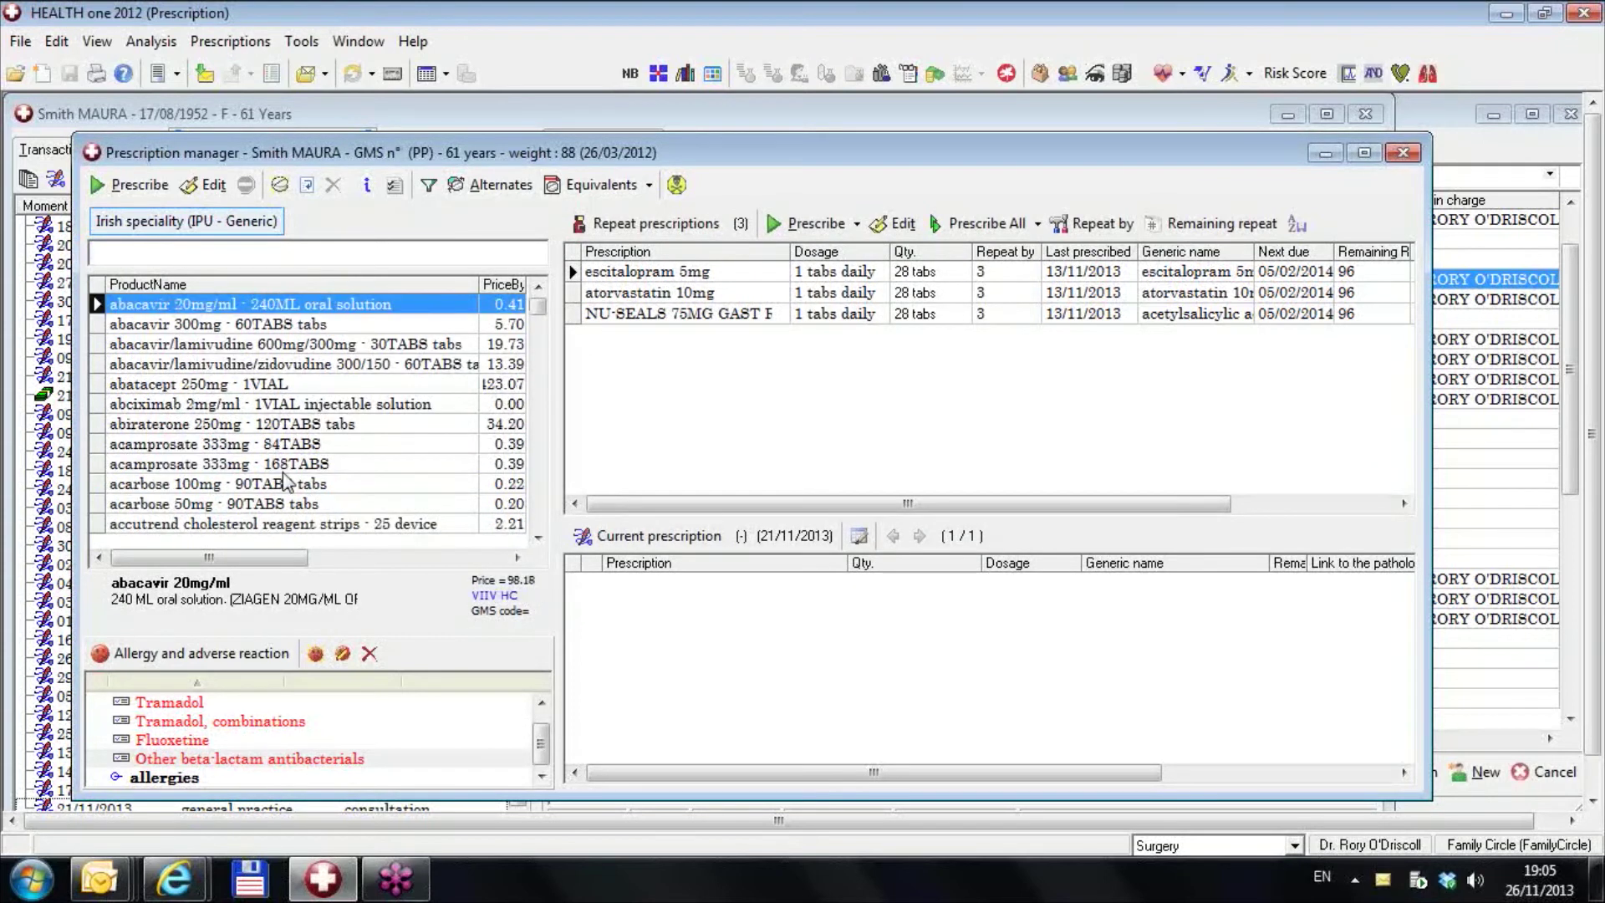
Delete Other beta-lactam antibacterials, Tramadol, Tramadol combinations and Fluoxetine from the adverse reactions list
{"action": "left_click", "coordinate": [509, 758]}
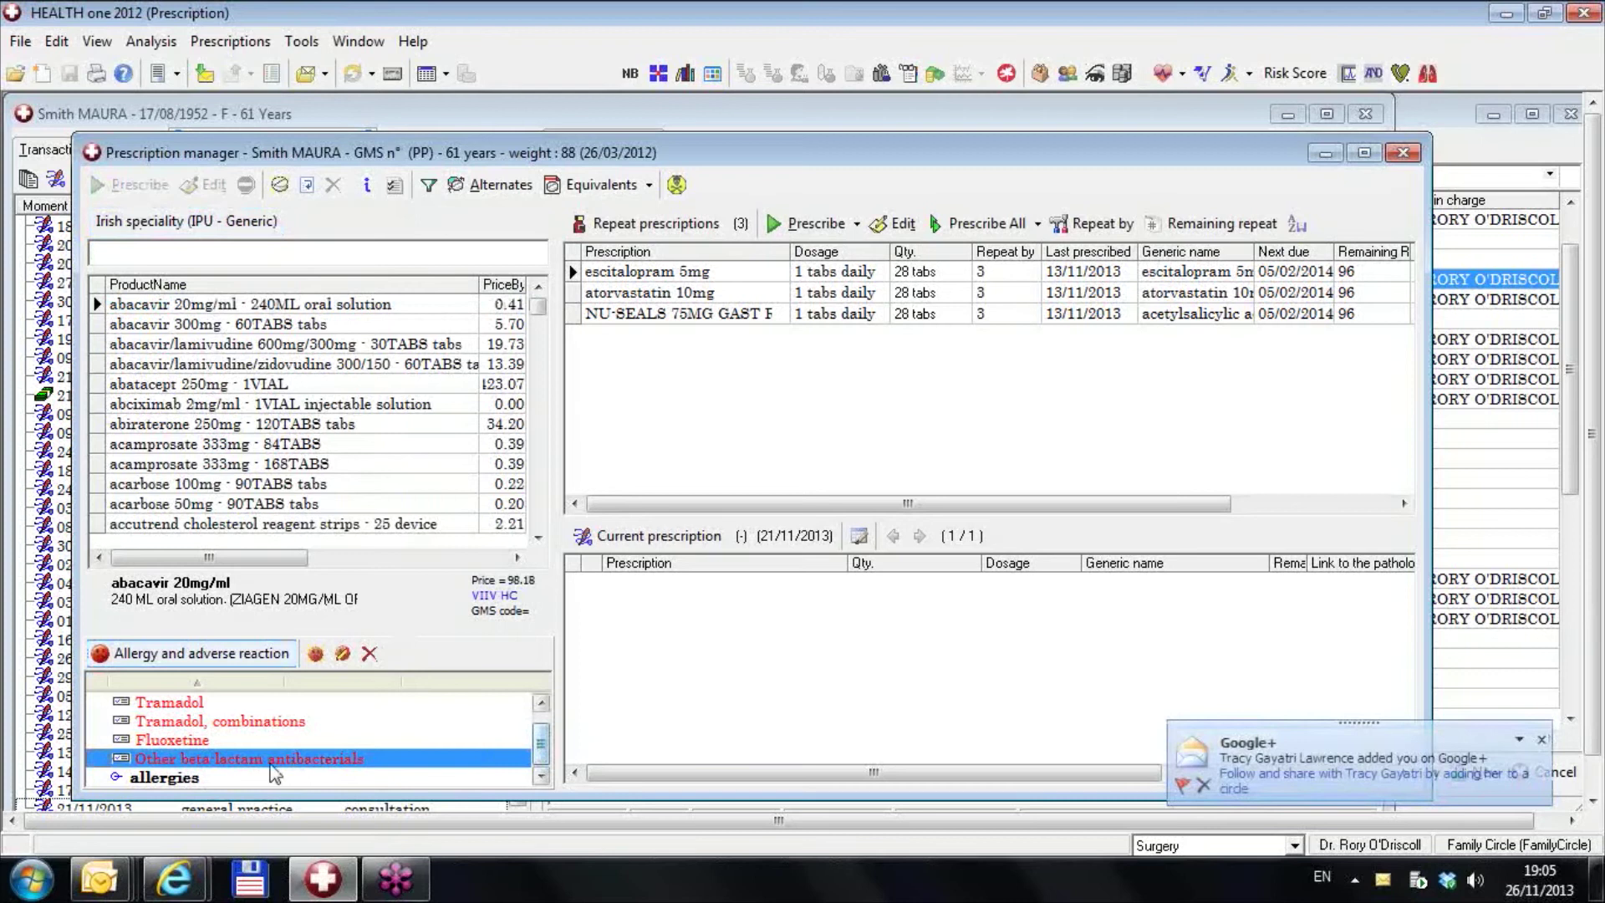
{"action": "left_click", "coordinate": [368, 653]}
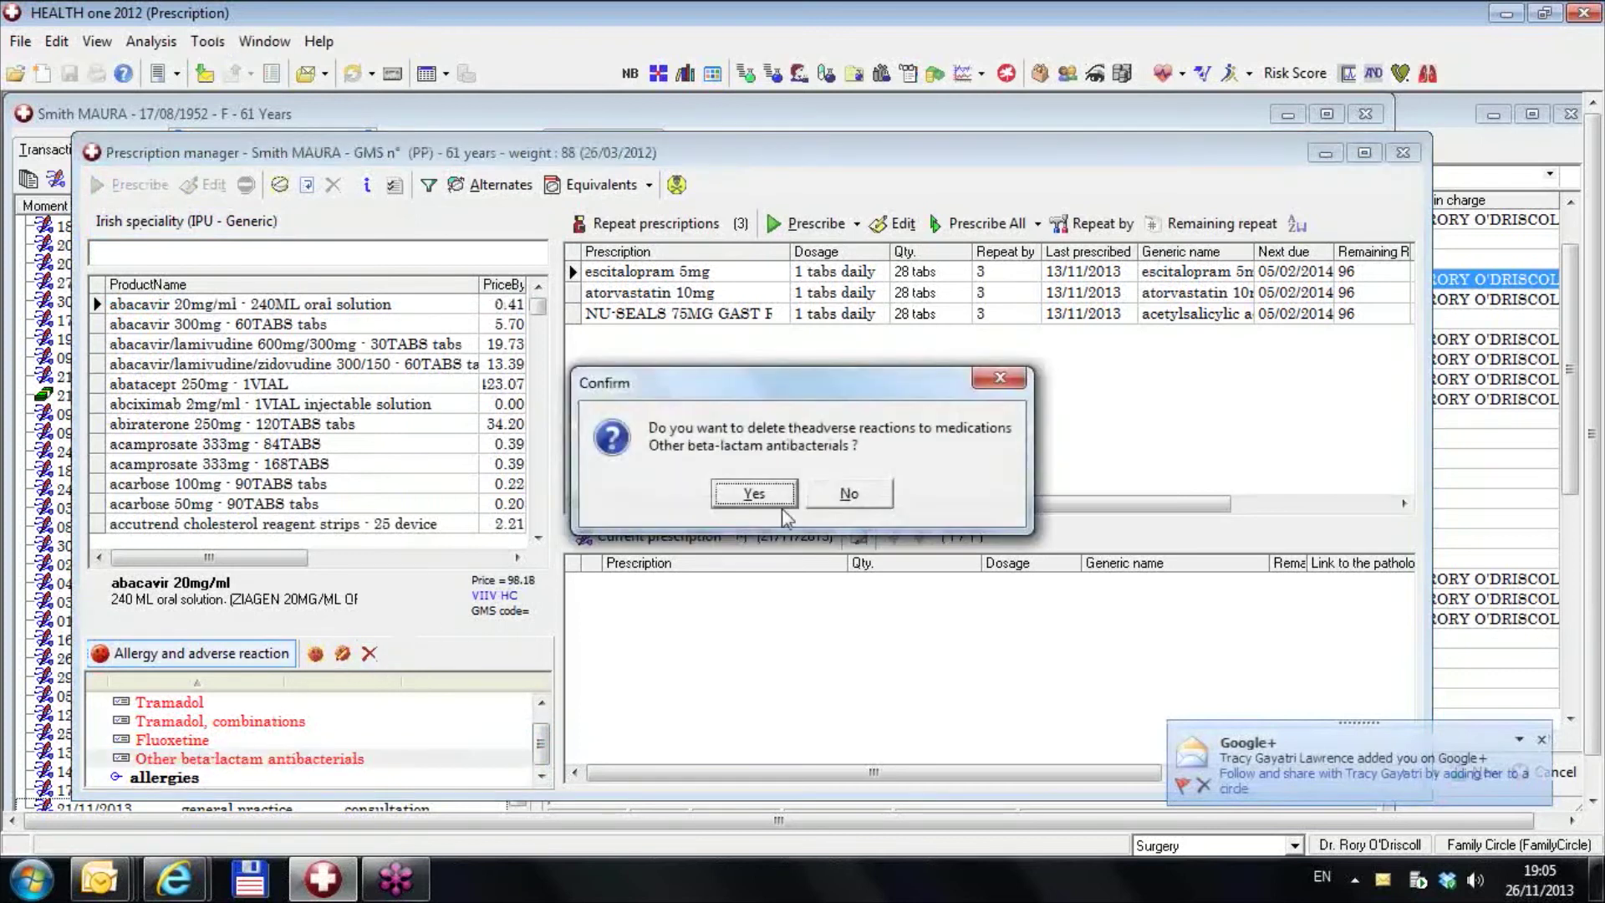
{"action": "left_click", "coordinate": [740, 497]}
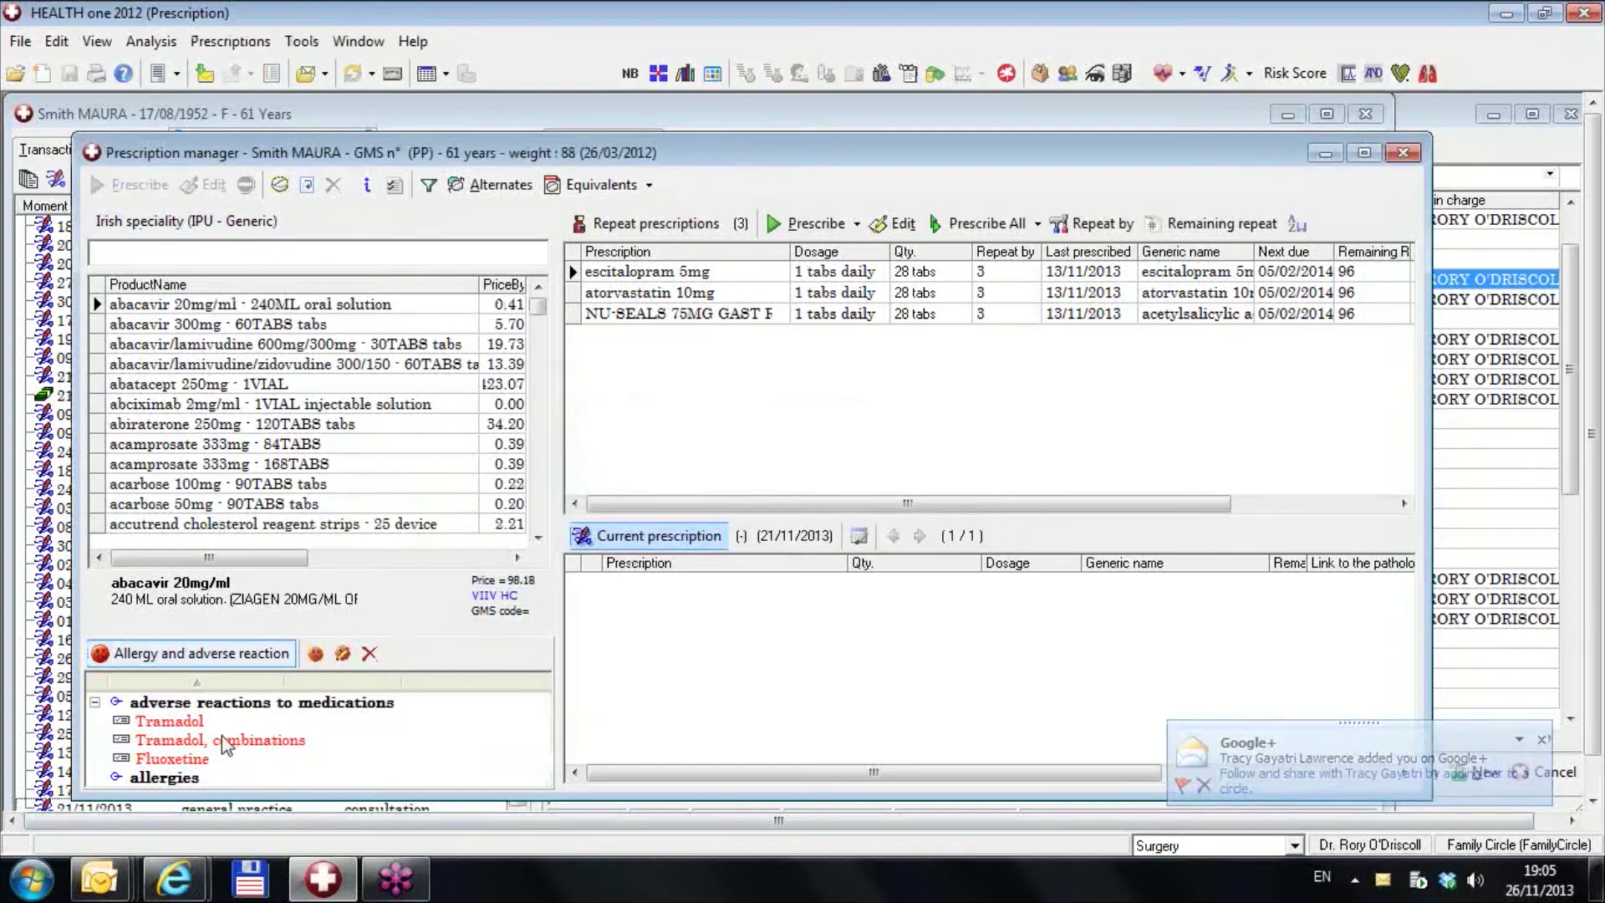
{"action": "left_click", "coordinate": [216, 721]}
{"action": "left_click", "coordinate": [369, 652]}
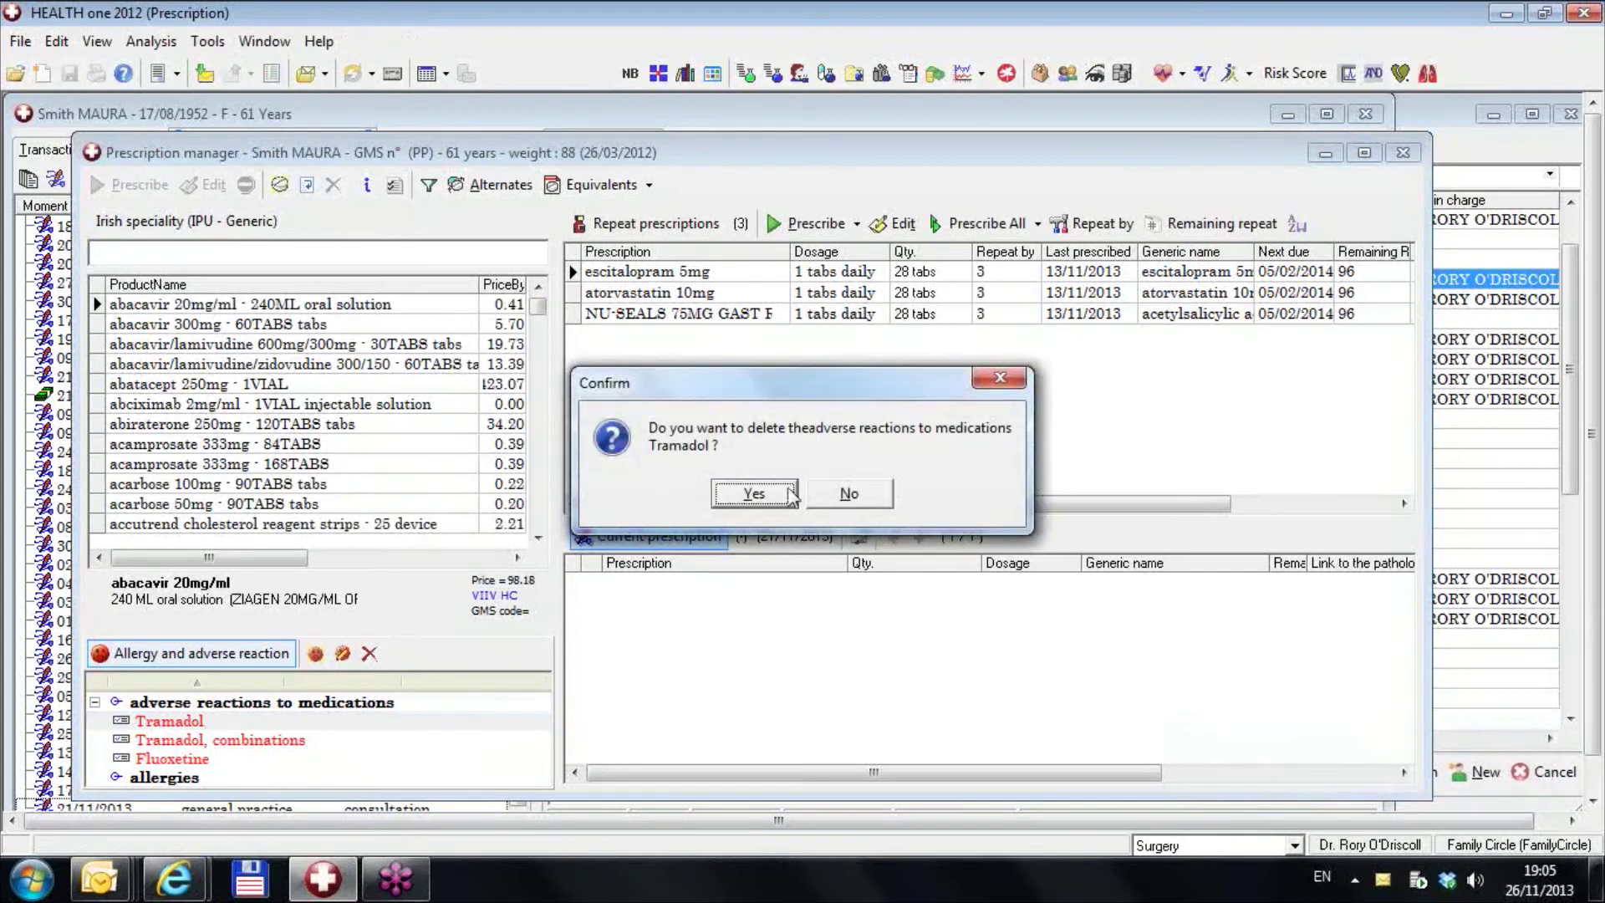
{"action": "left_click", "coordinate": [740, 495]}
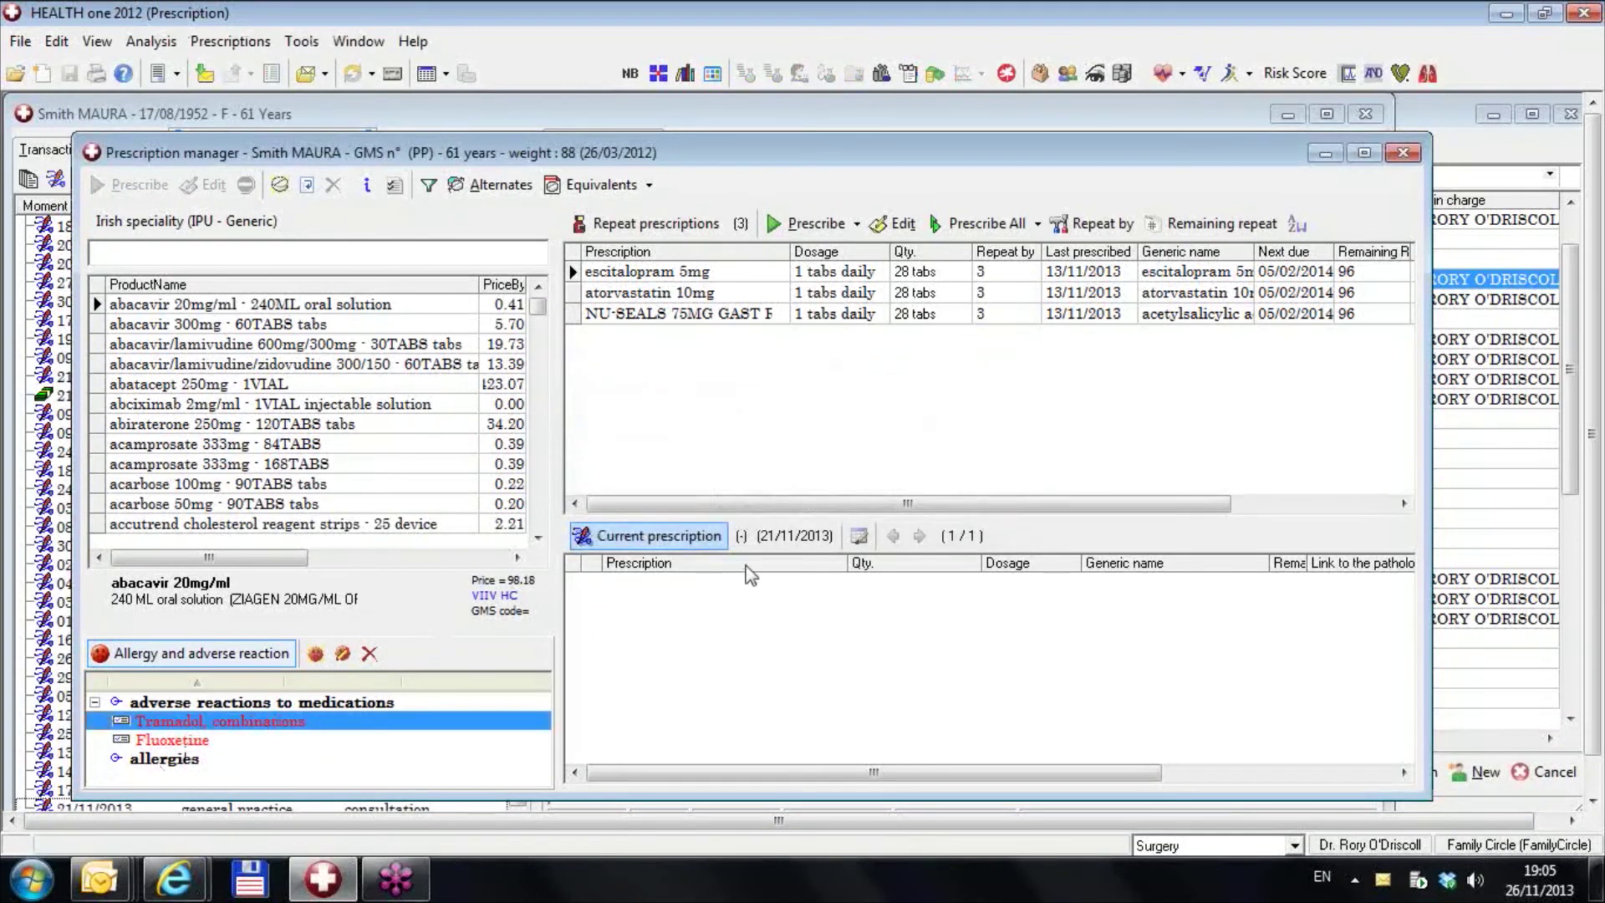
{"action": "left_click", "coordinate": [368, 653]}
{"action": "left_click", "coordinate": [757, 498]}
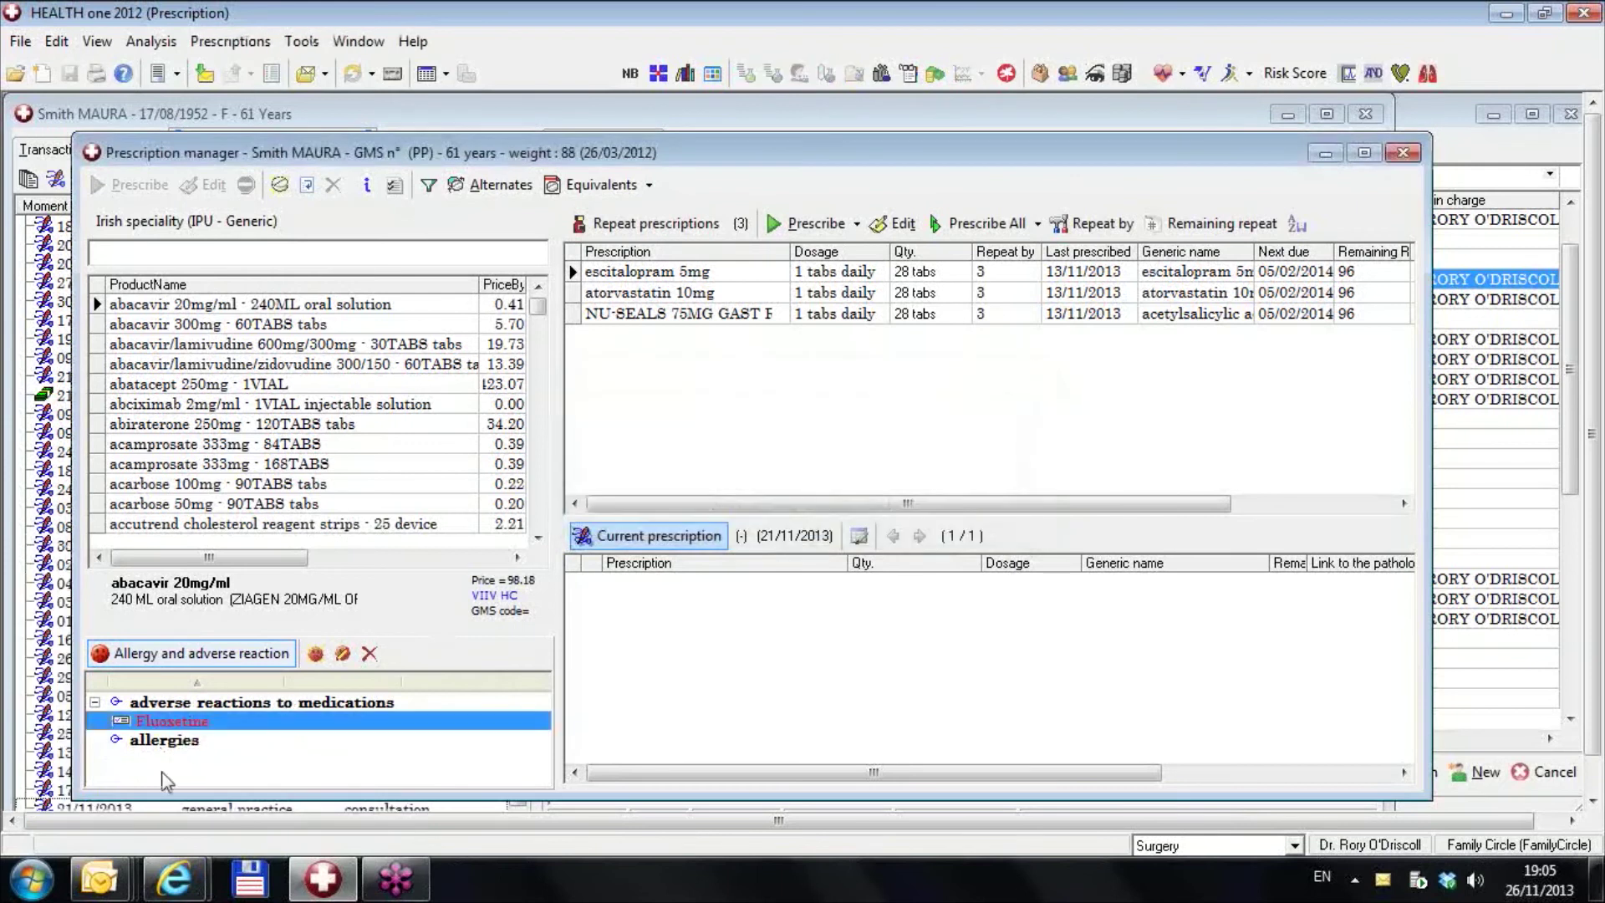
{"action": "left_click", "coordinate": [369, 652]}
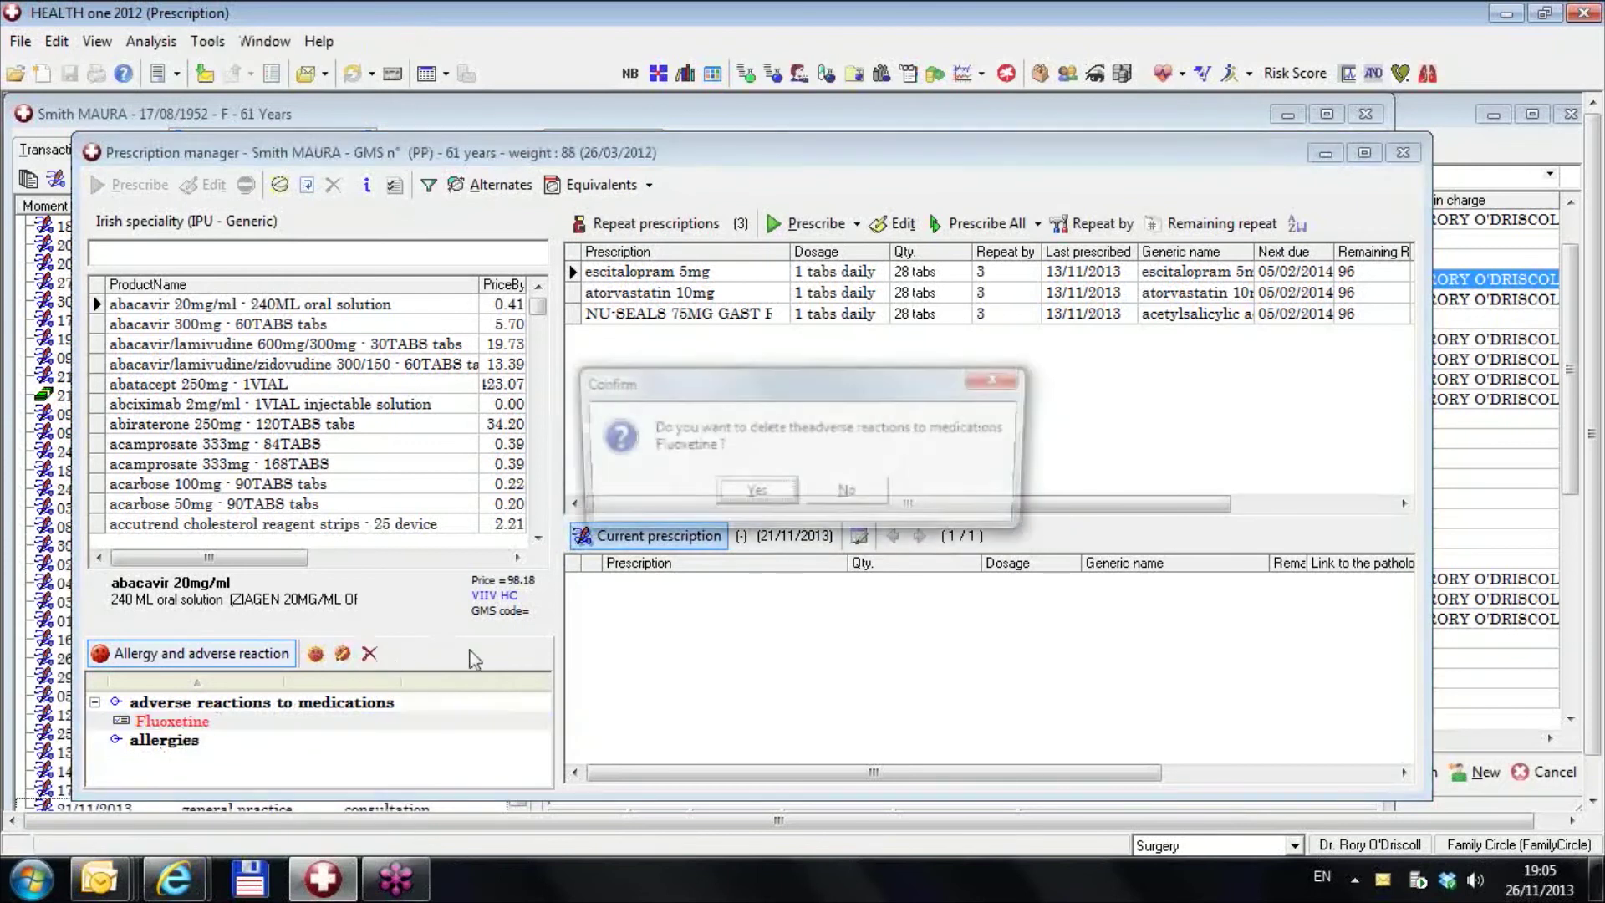
{"action": "left_click", "coordinate": [751, 501]}
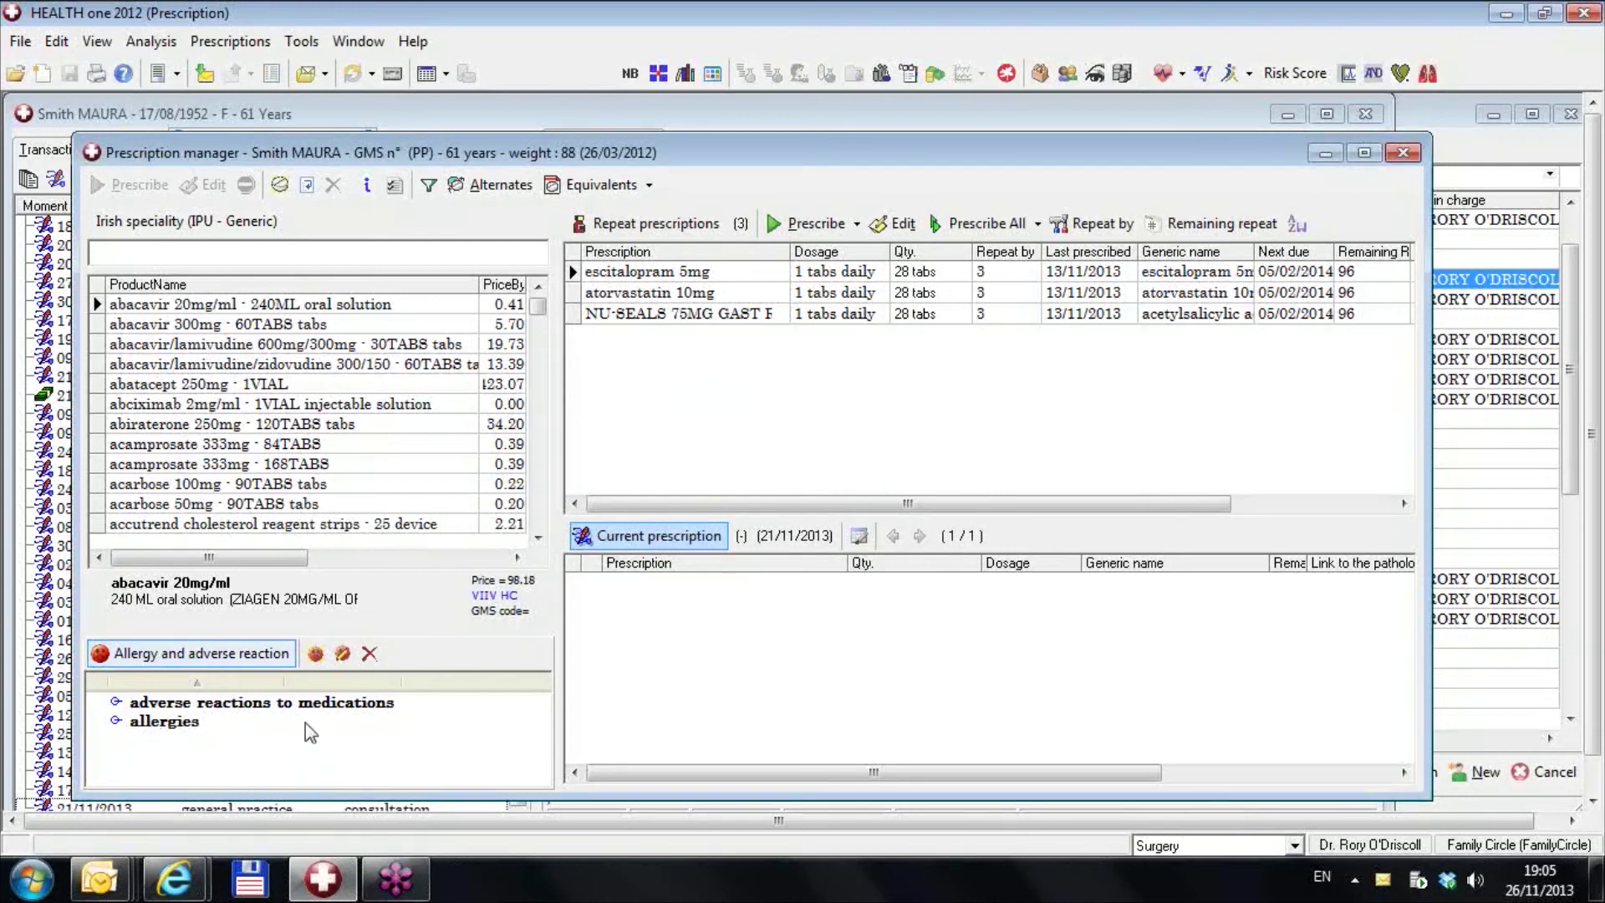
Create a new adverse reaction with allergen group ATC code, enter 'trama', and open the Codification selector
{"action": "left_click", "coordinate": [316, 655]}
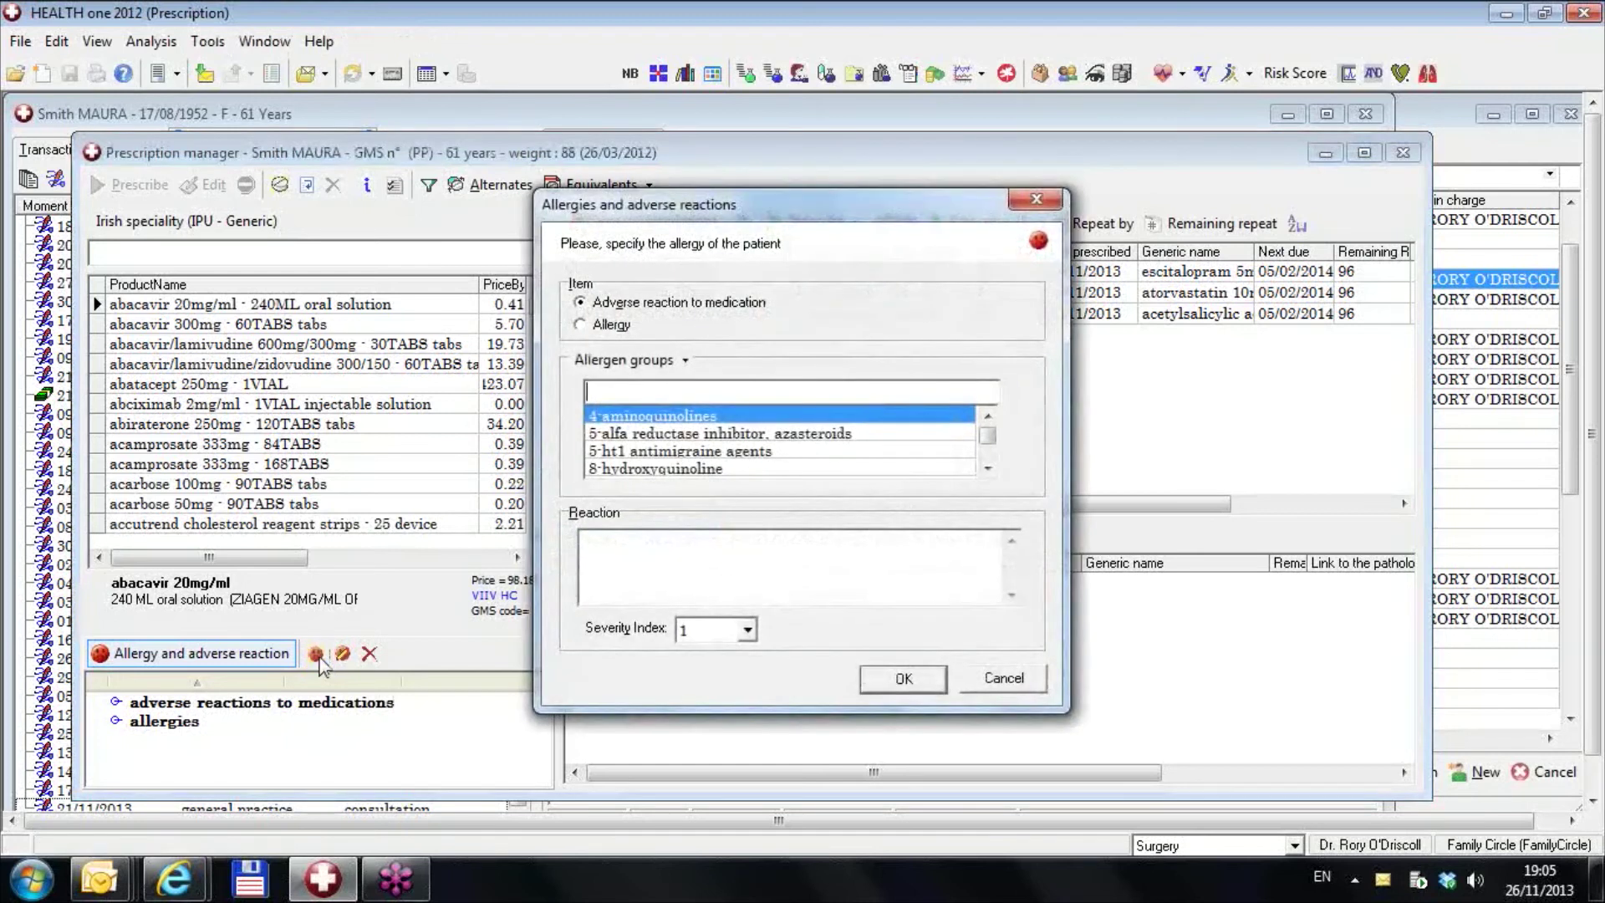
{"action": "left_click", "coordinate": [687, 364]}
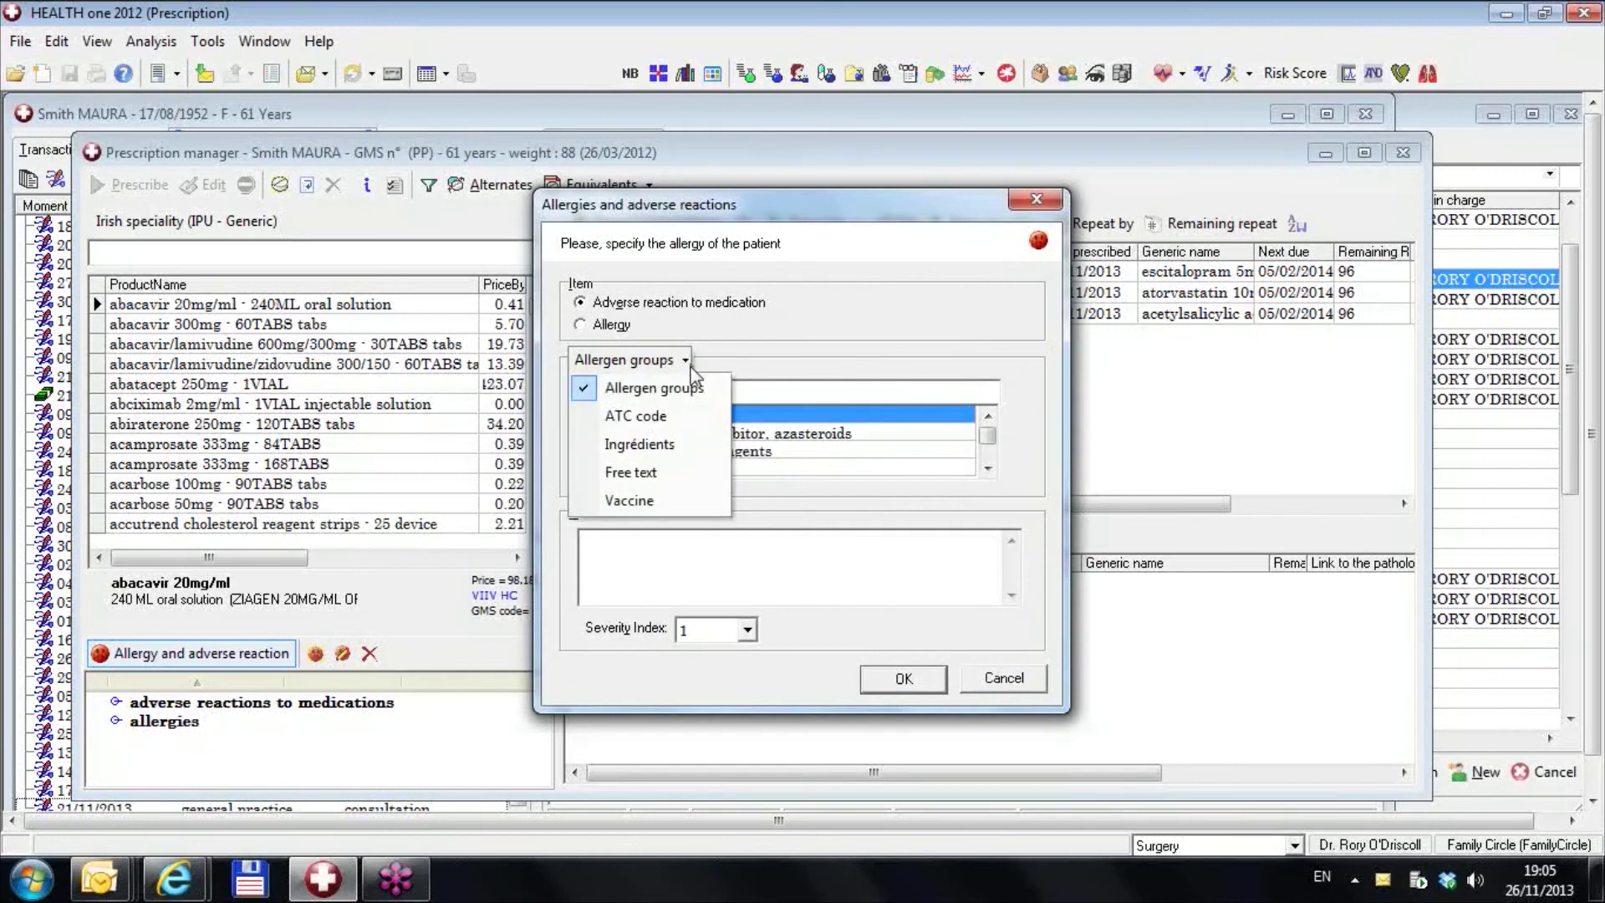
{"action": "left_click", "coordinate": [666, 418]}
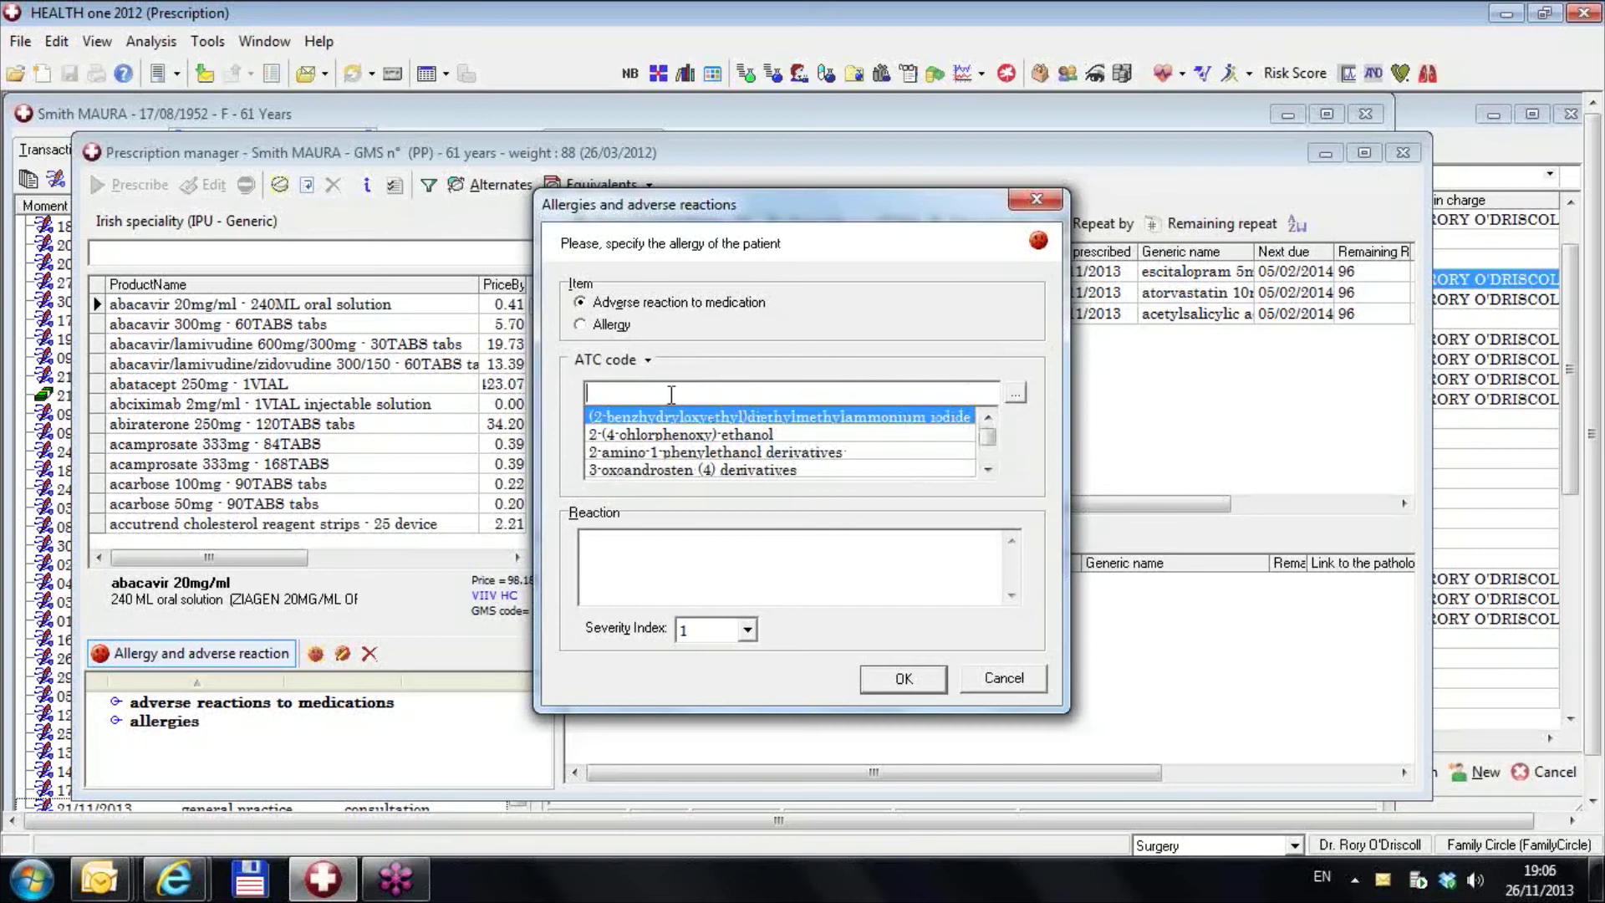
{"action": "type", "text": "trama"}
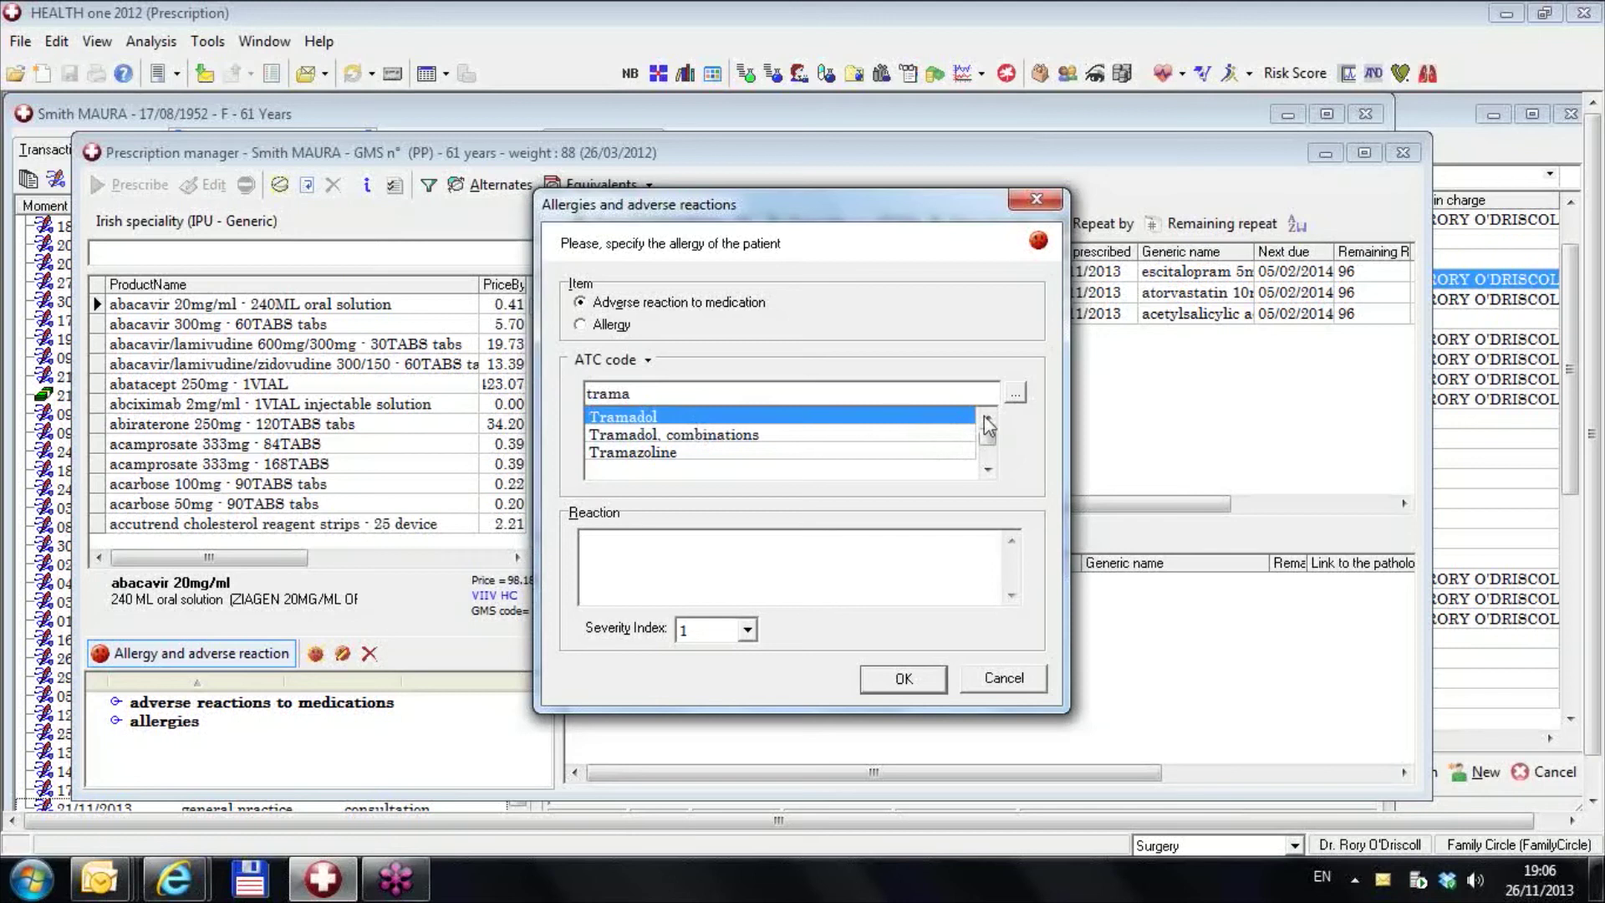
{"action": "left_click", "coordinate": [1015, 395]}
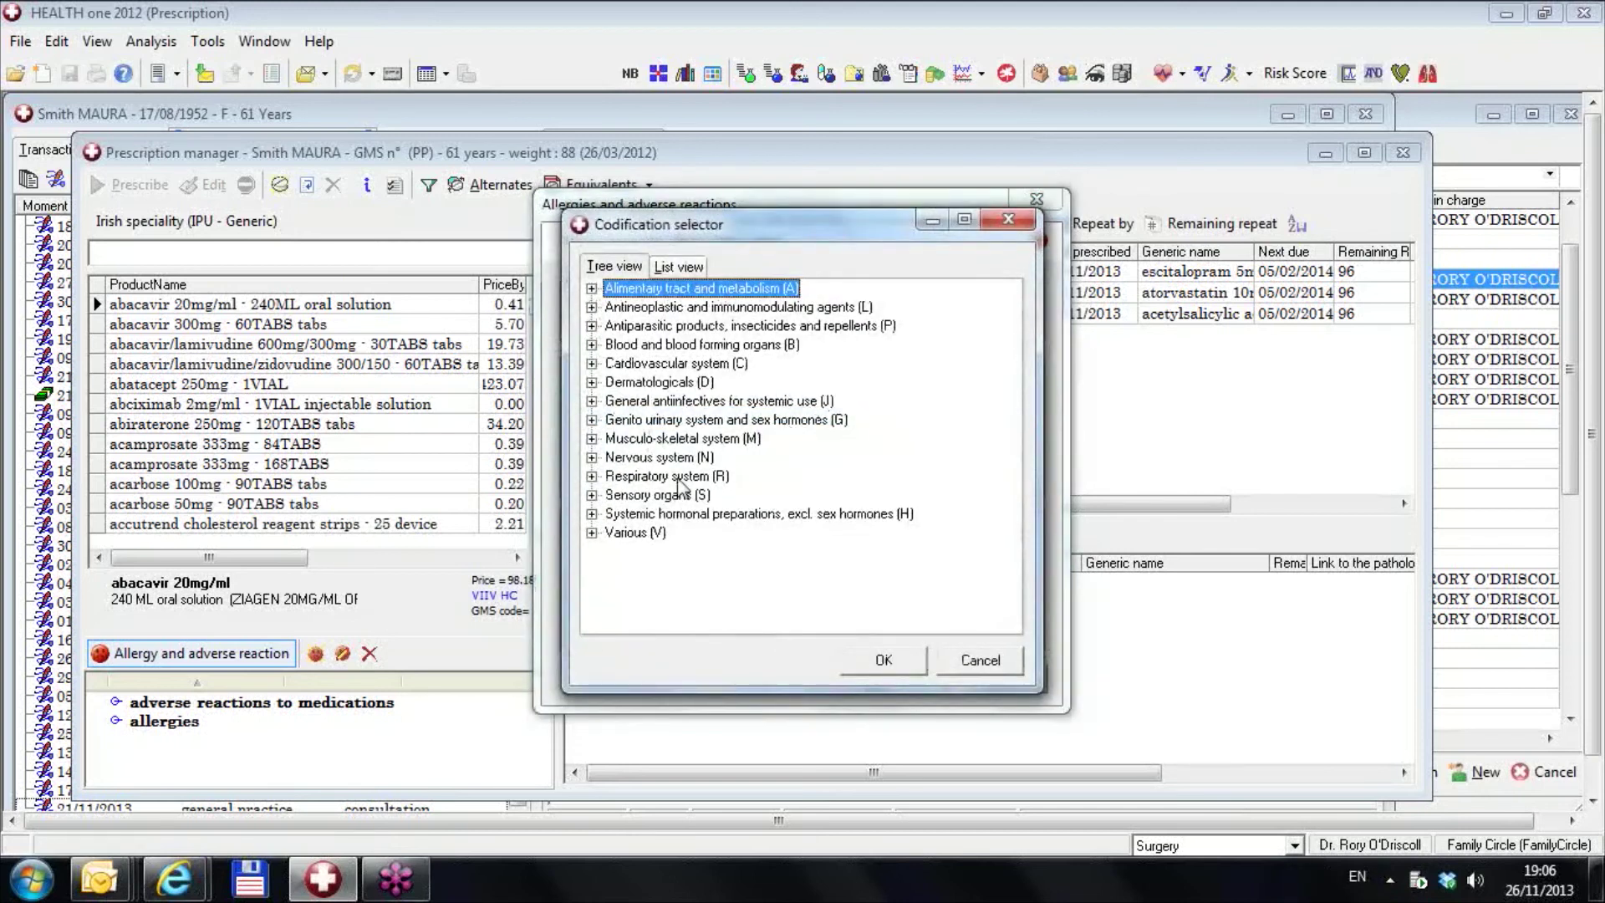
Expand Nervous system > Analgesics > Opioids and accept the whole Other opioids (N02AX) class
{"action": "left_click", "coordinate": [591, 458]}
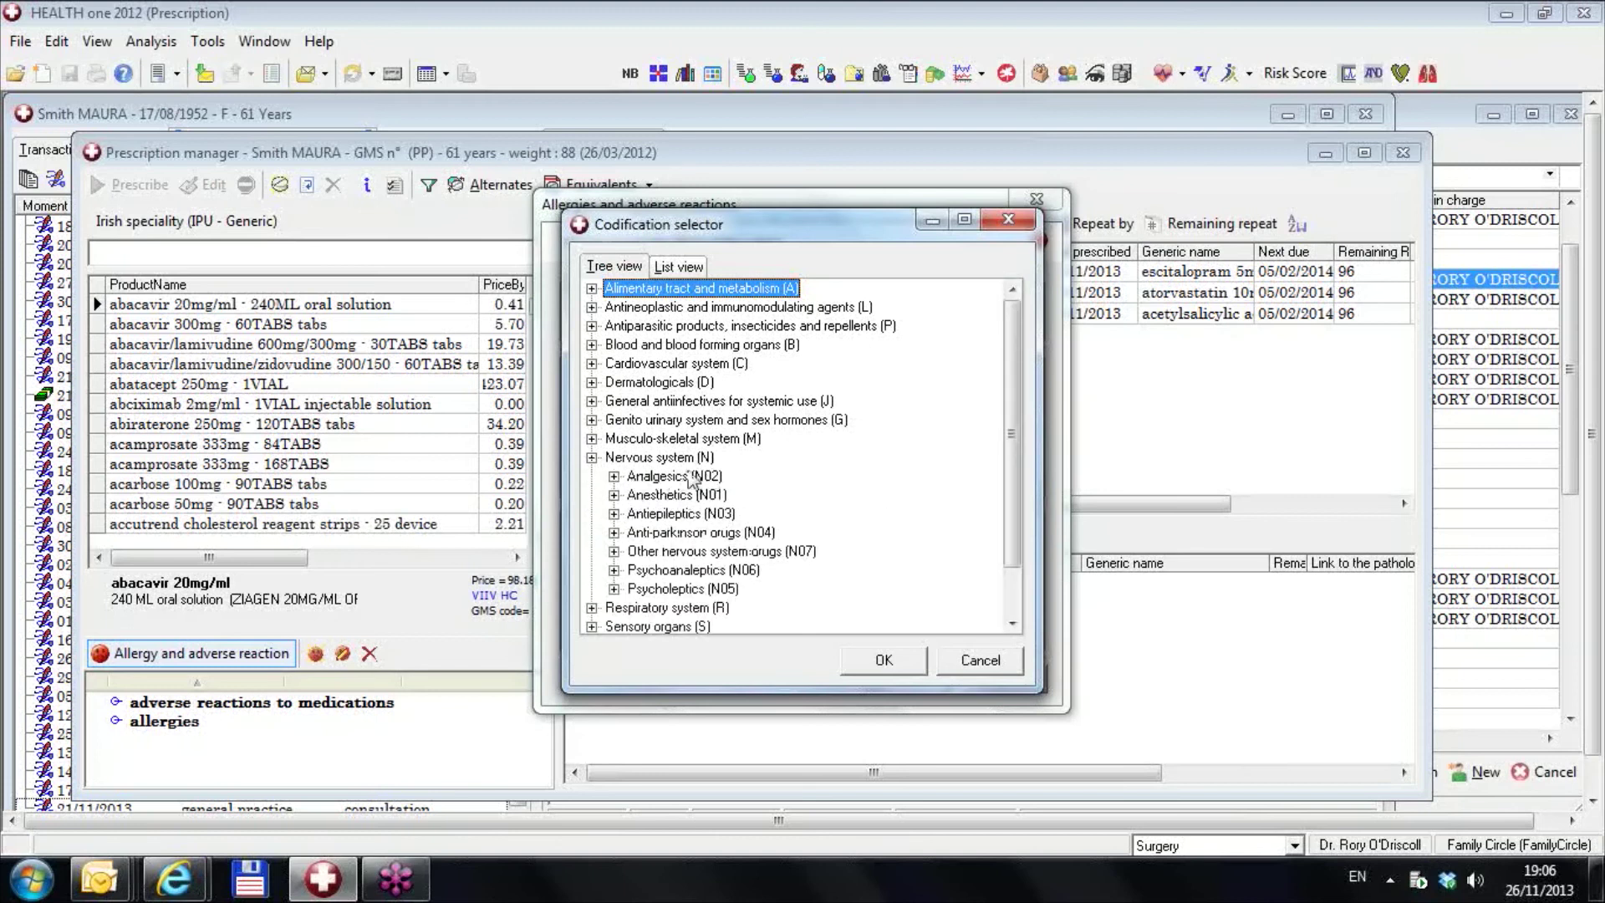
{"action": "left_click", "coordinate": [614, 476]}
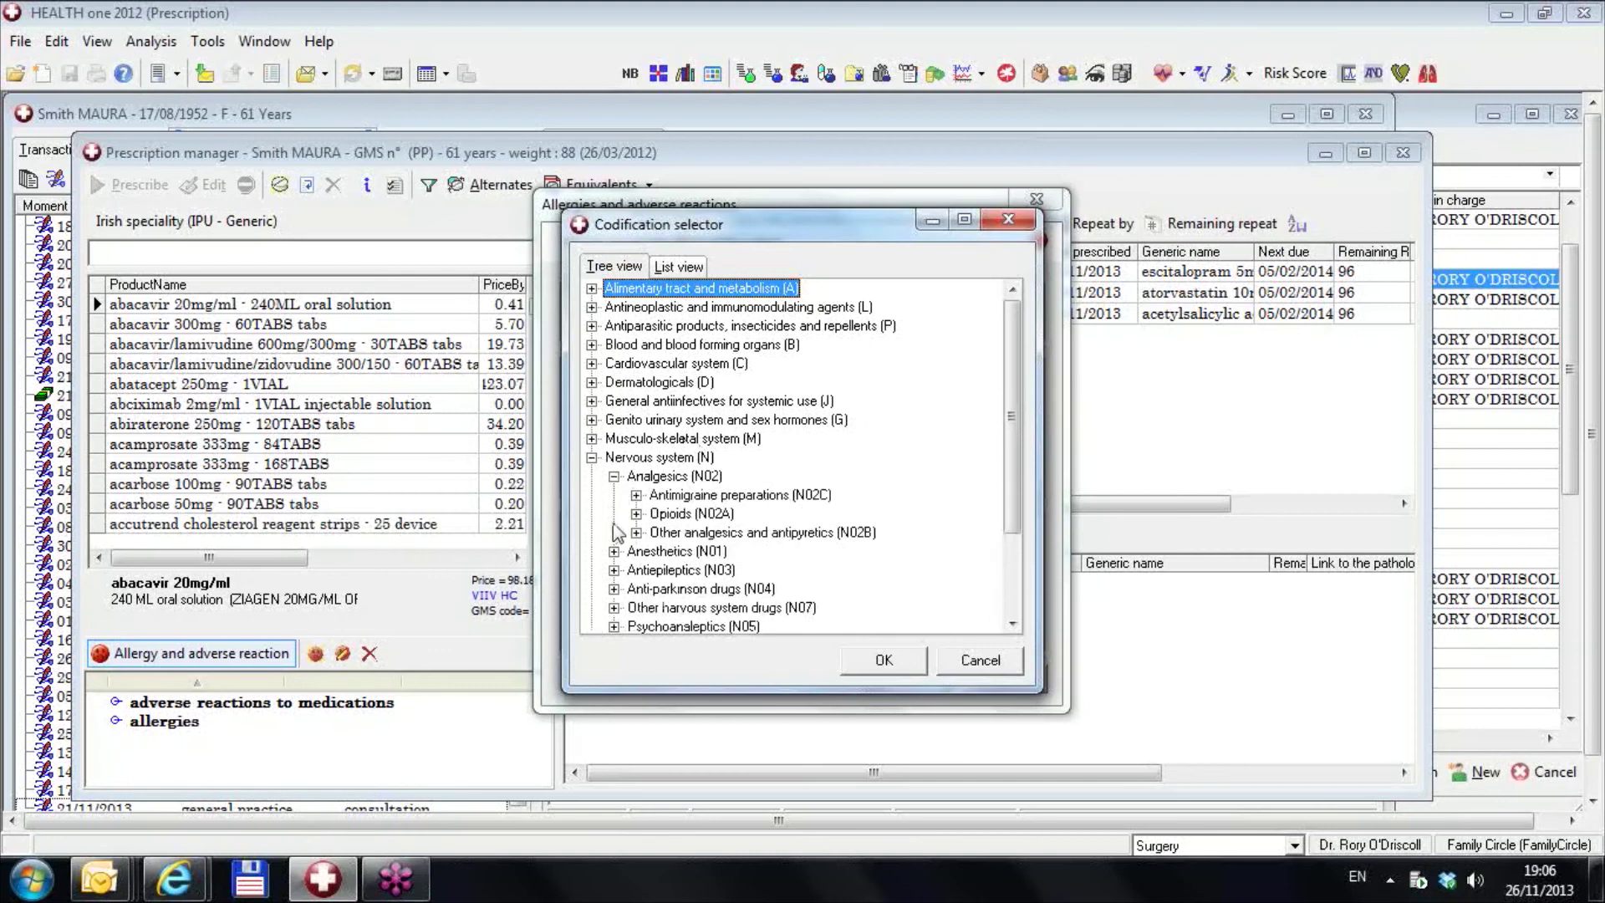
{"action": "left_click", "coordinate": [636, 514]}
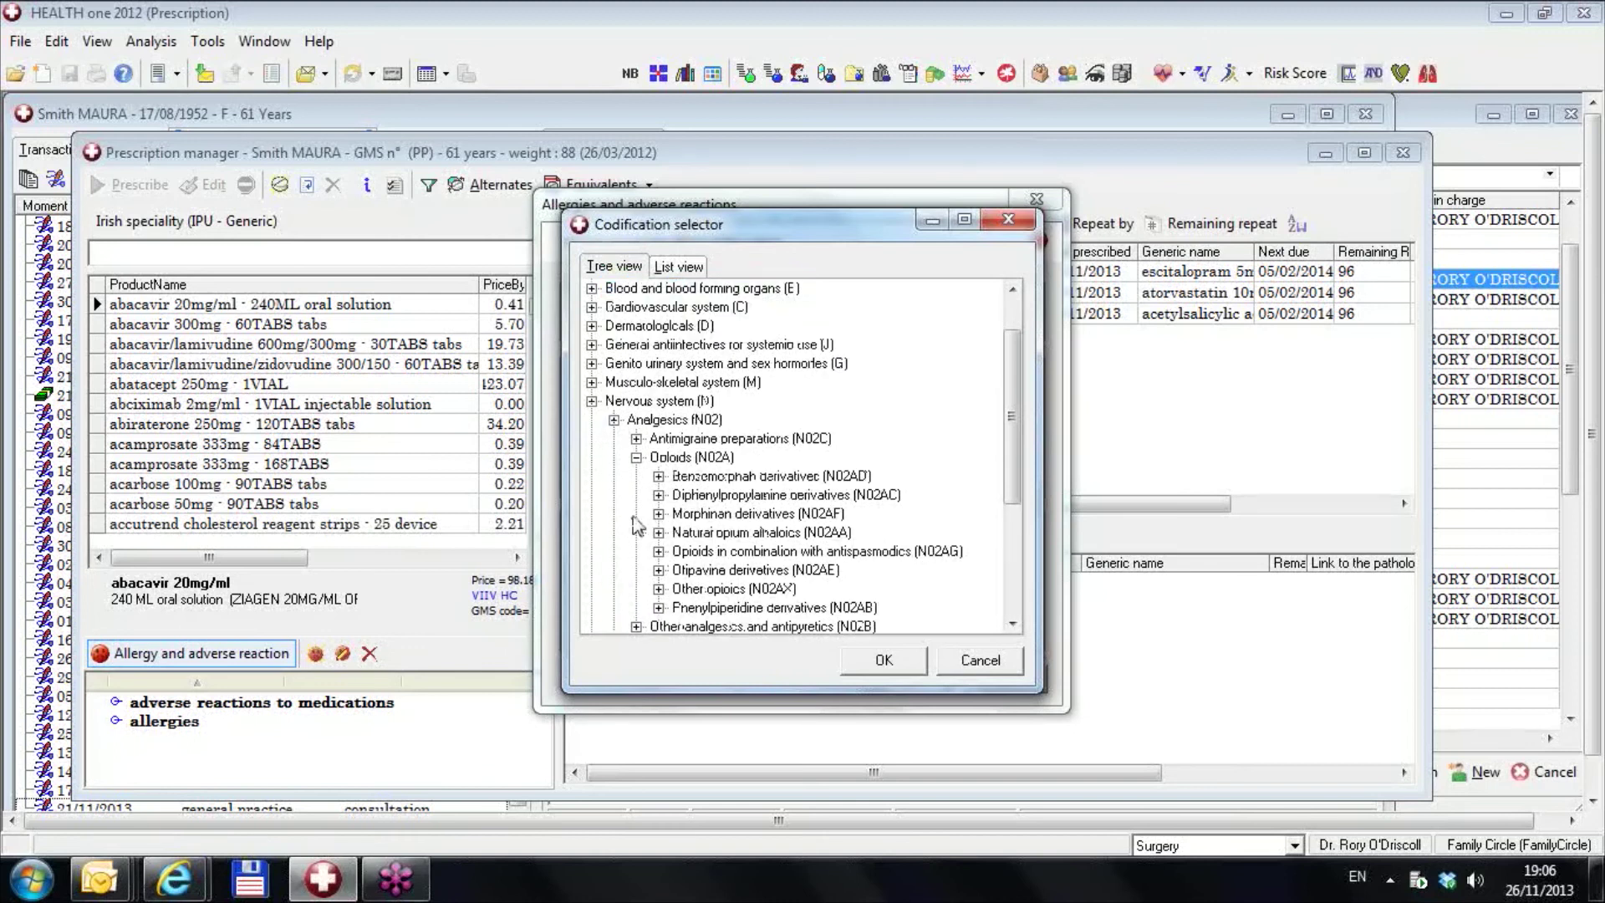
{"action": "left_click", "coordinate": [659, 588]}
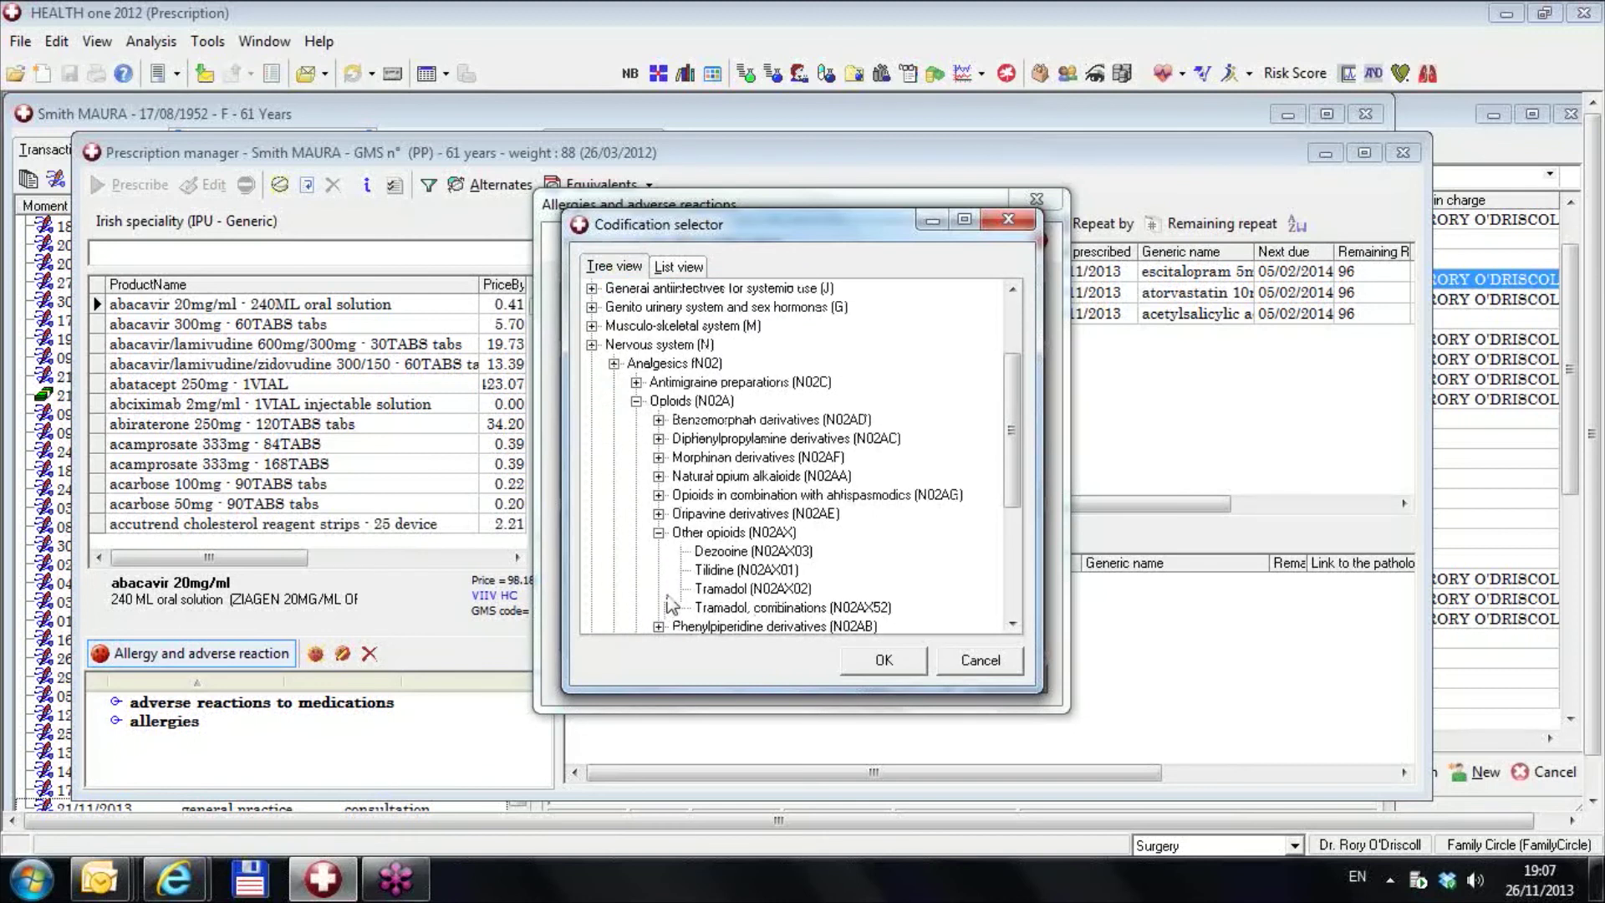
{"action": "left_click", "coordinate": [715, 594]}
{"action": "left_click", "coordinate": [732, 609]}
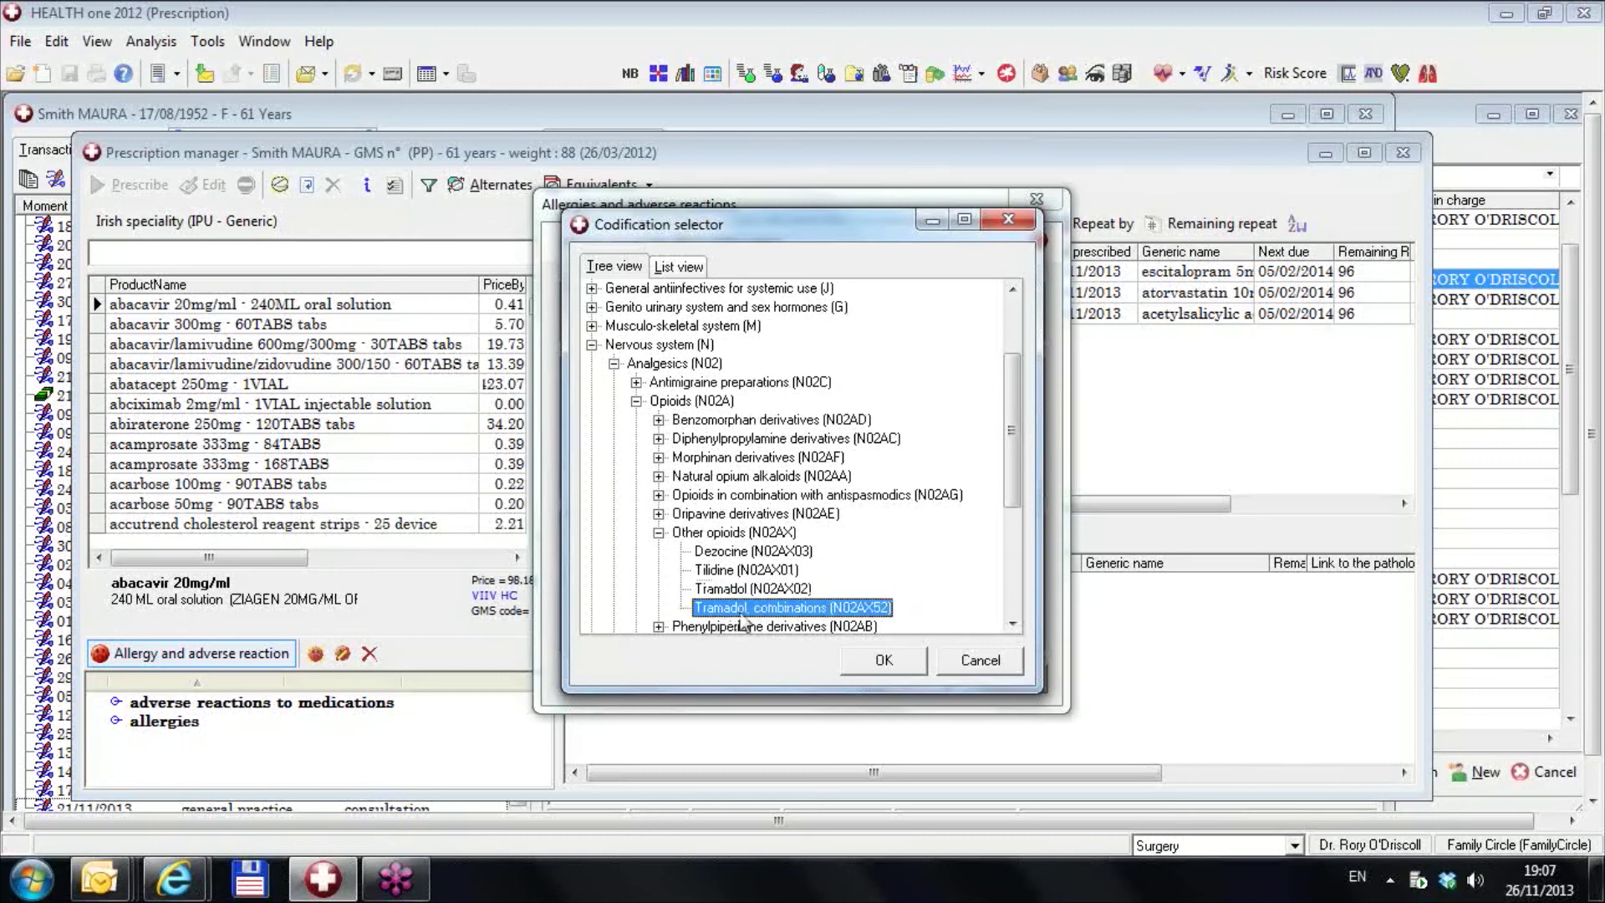
{"action": "left_click", "coordinate": [743, 589]}
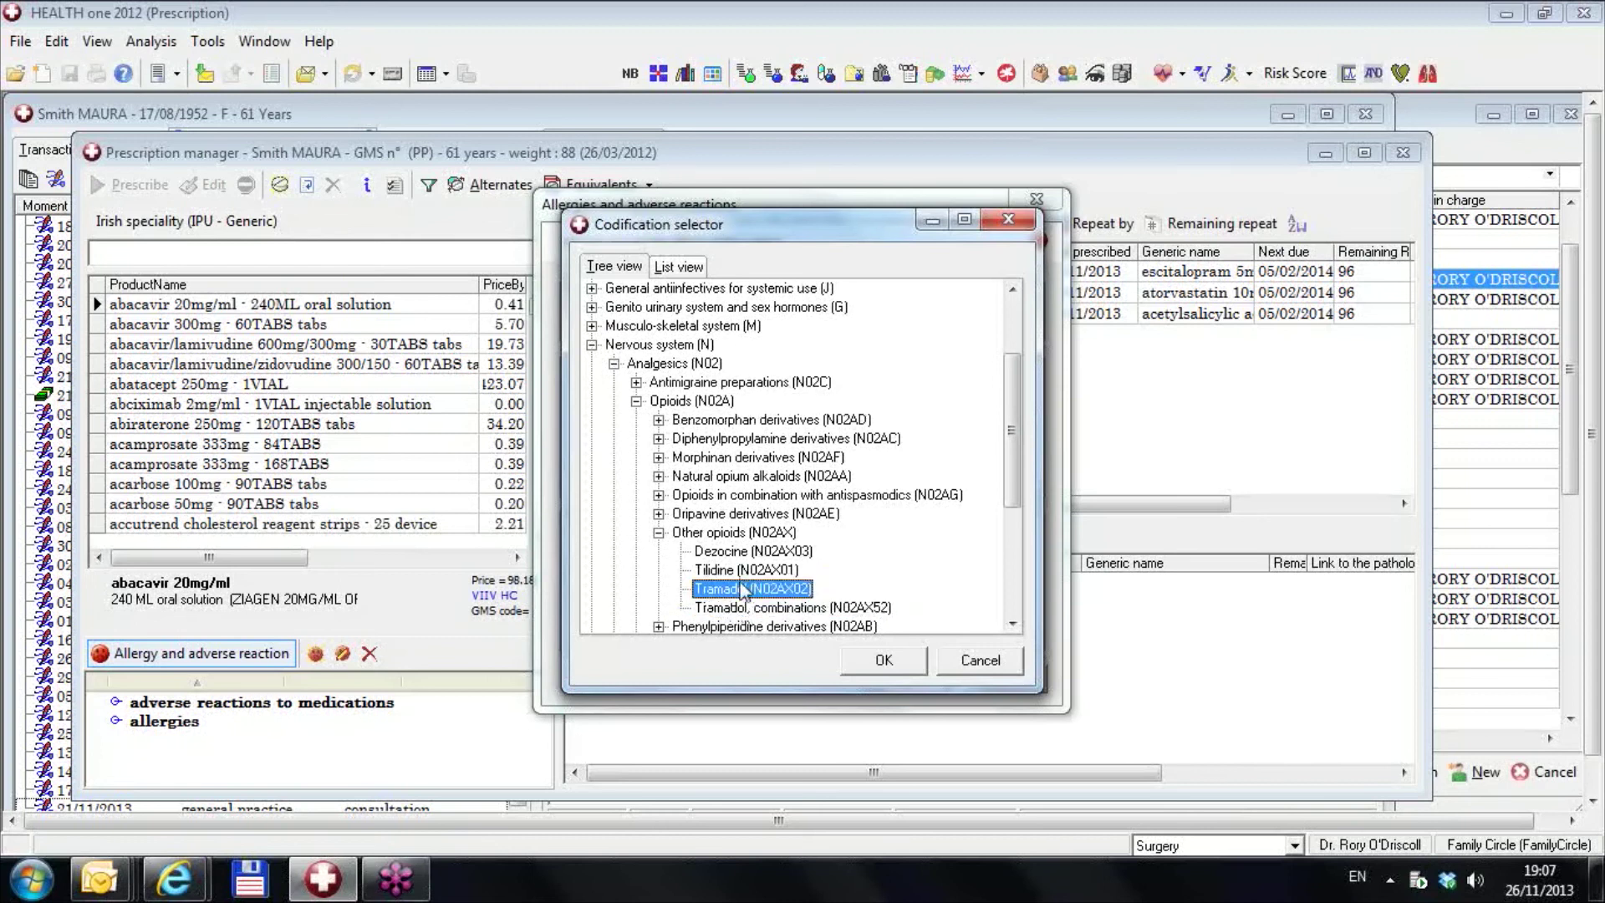
{"action": "left_click", "coordinate": [746, 611]}
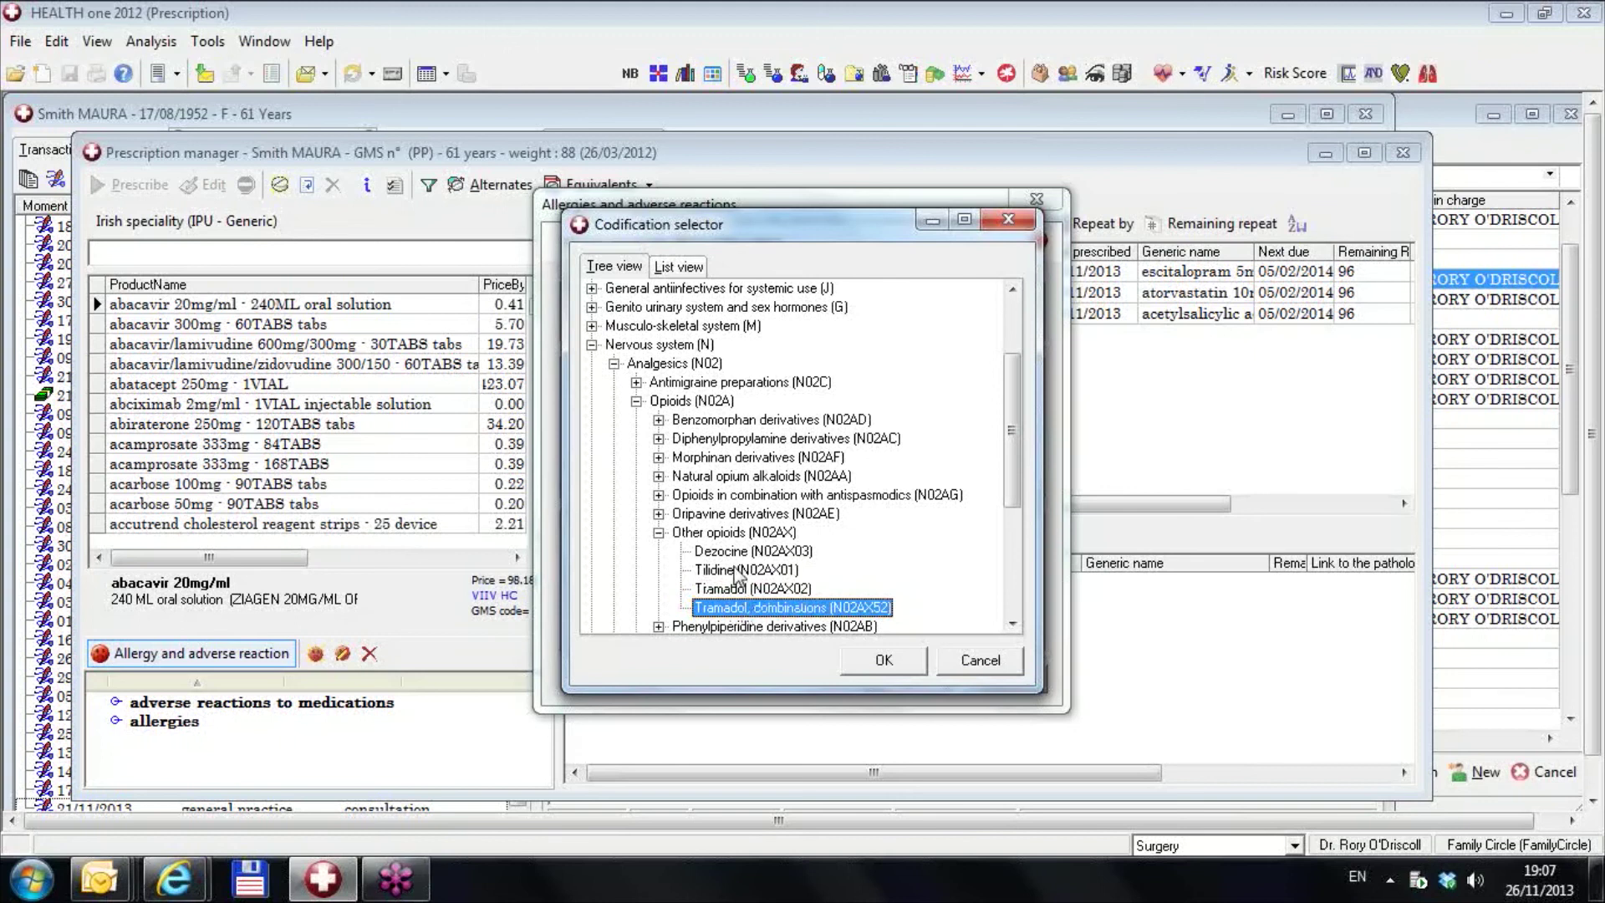
{"action": "left_click", "coordinate": [739, 571]}
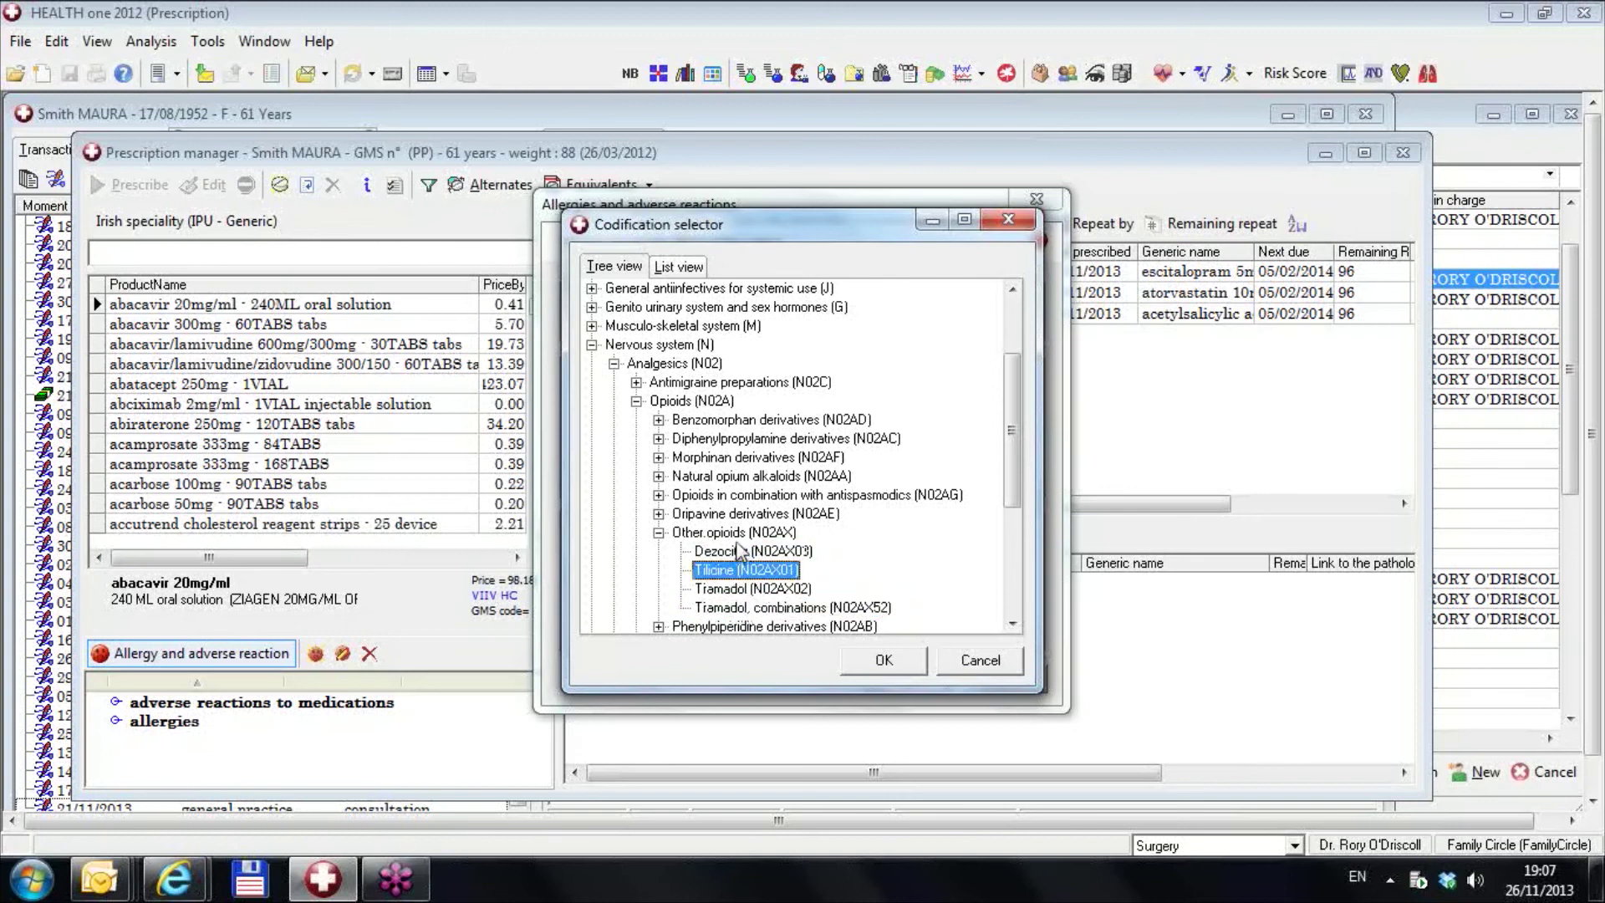
{"action": "left_click", "coordinate": [737, 533]}
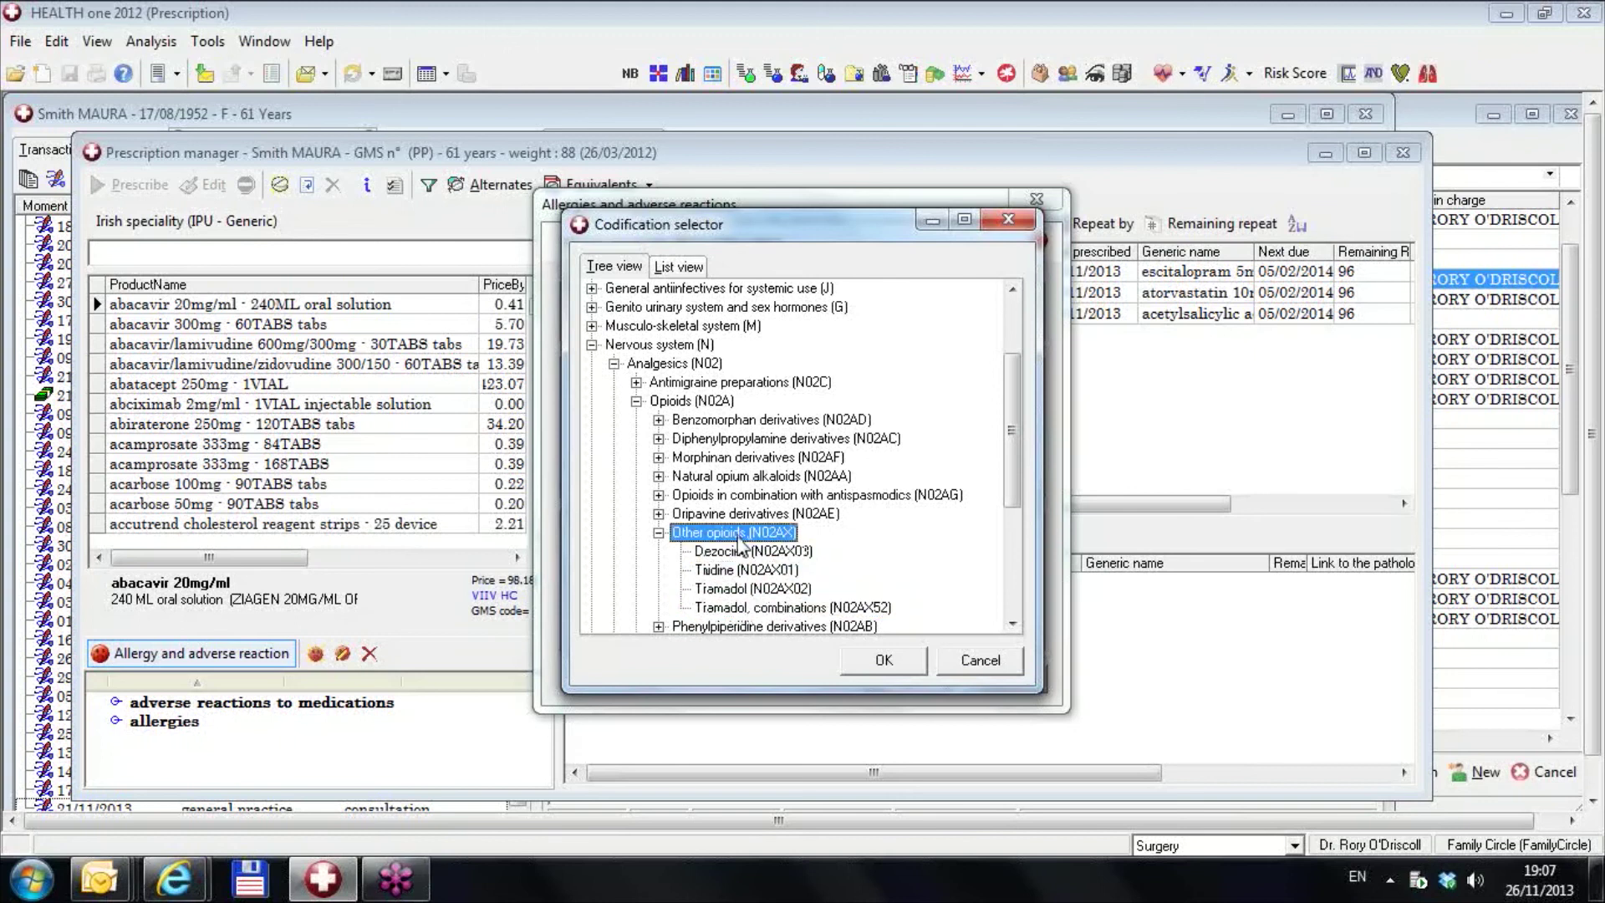
{"action": "left_click", "coordinate": [912, 667]}
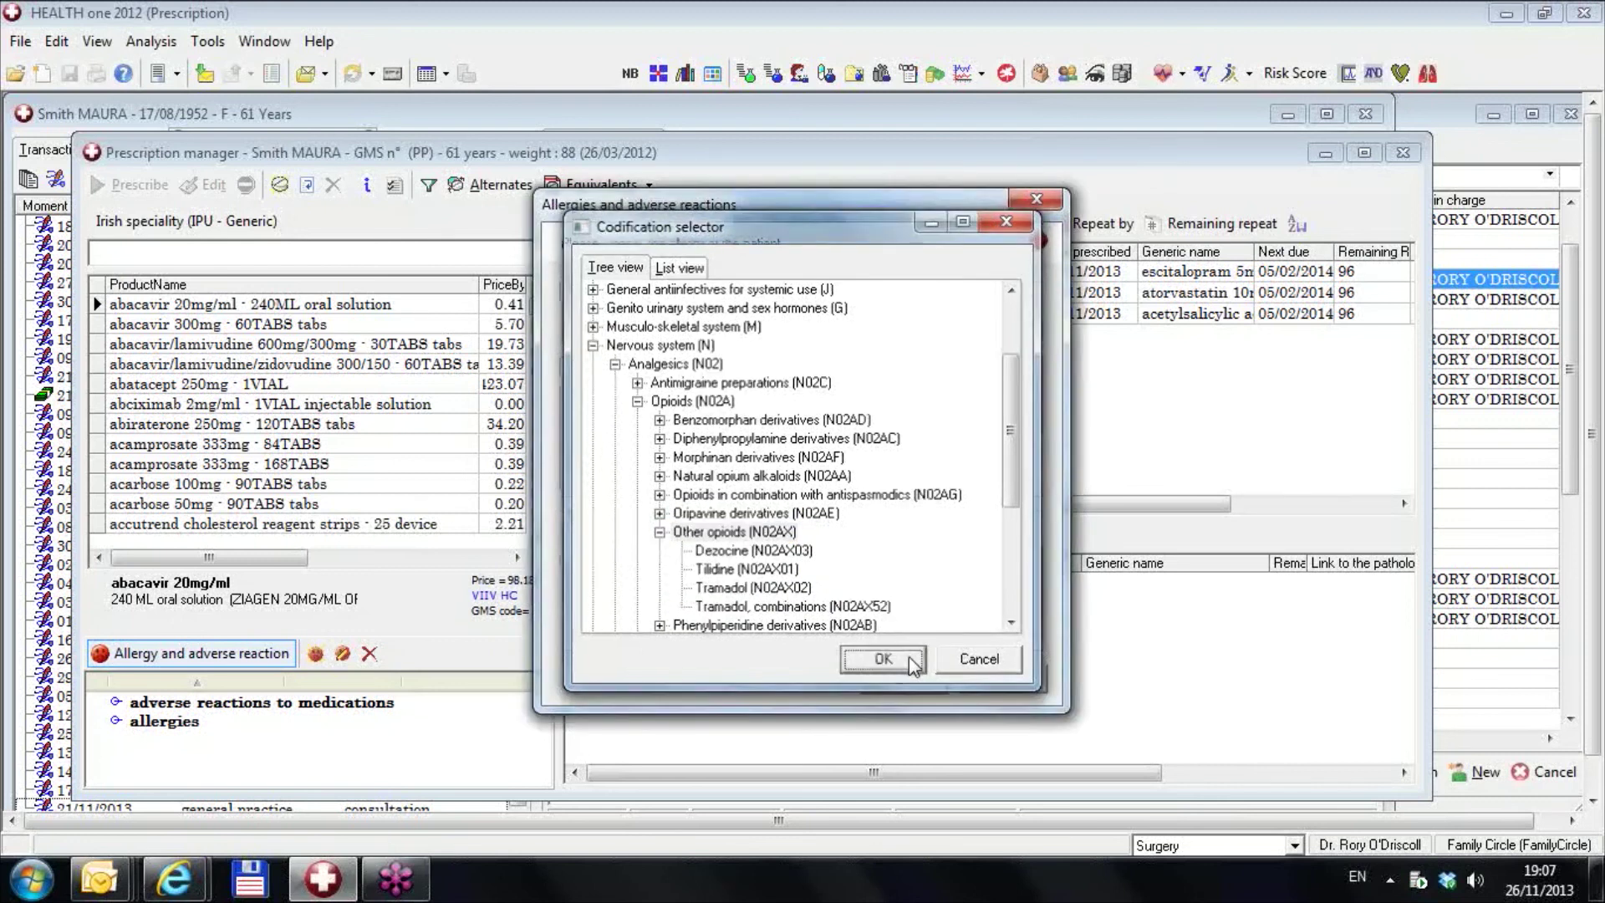
Save the Other opioids reaction, then try prescribing tramadol and Ixprim, declining both allergy warnings
{"action": "left_click", "coordinate": [912, 673]}
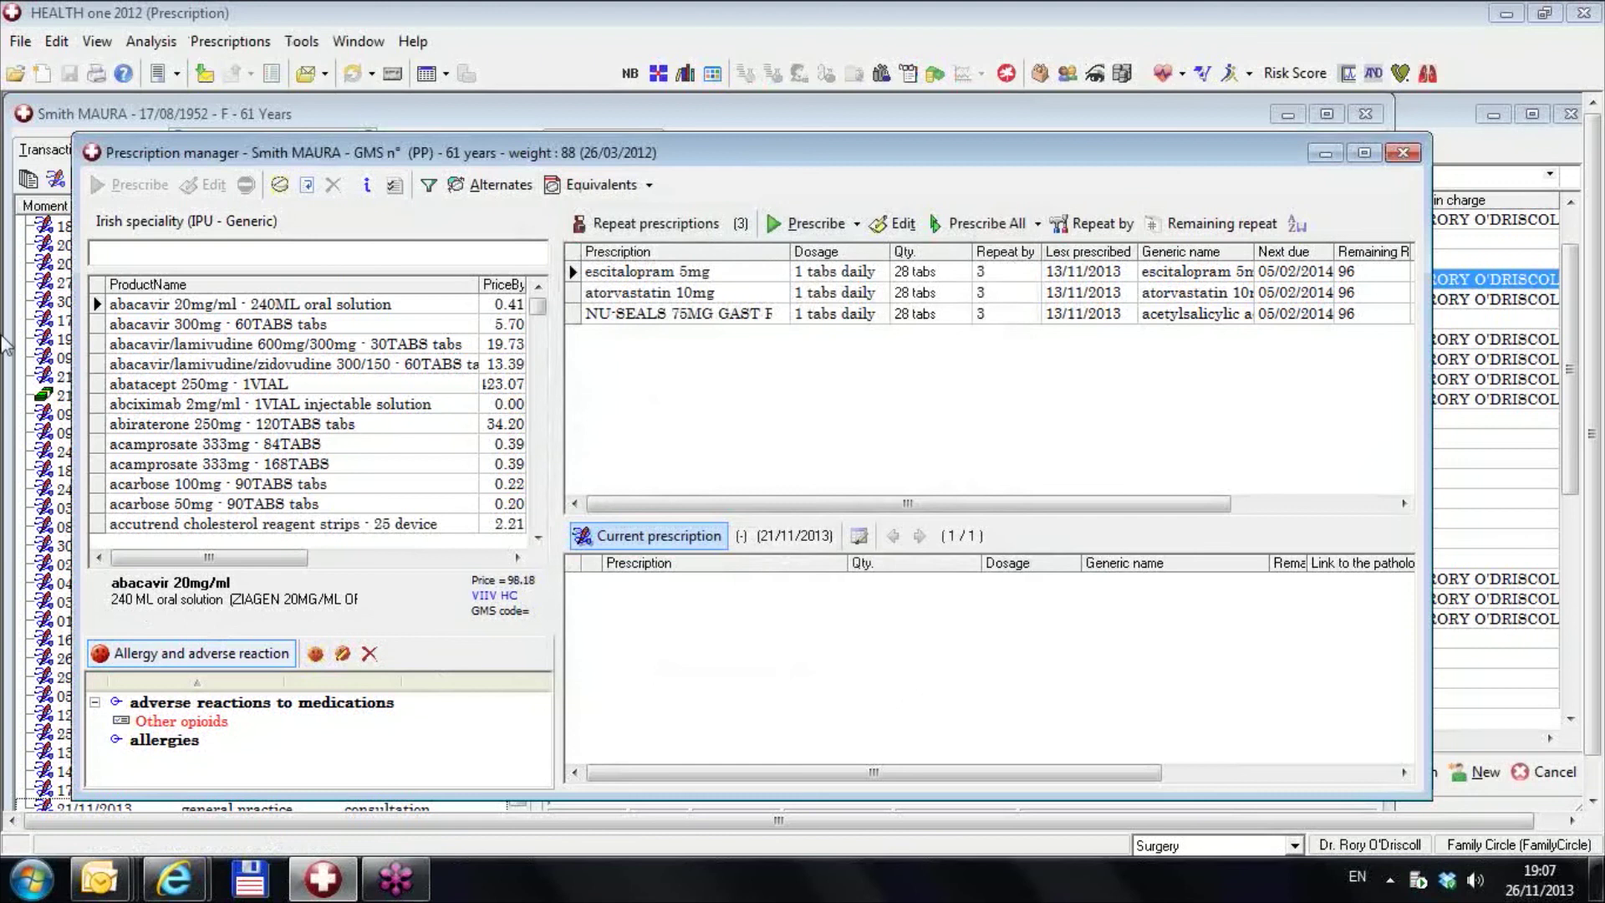
{"action": "left_click", "coordinate": [185, 255]}
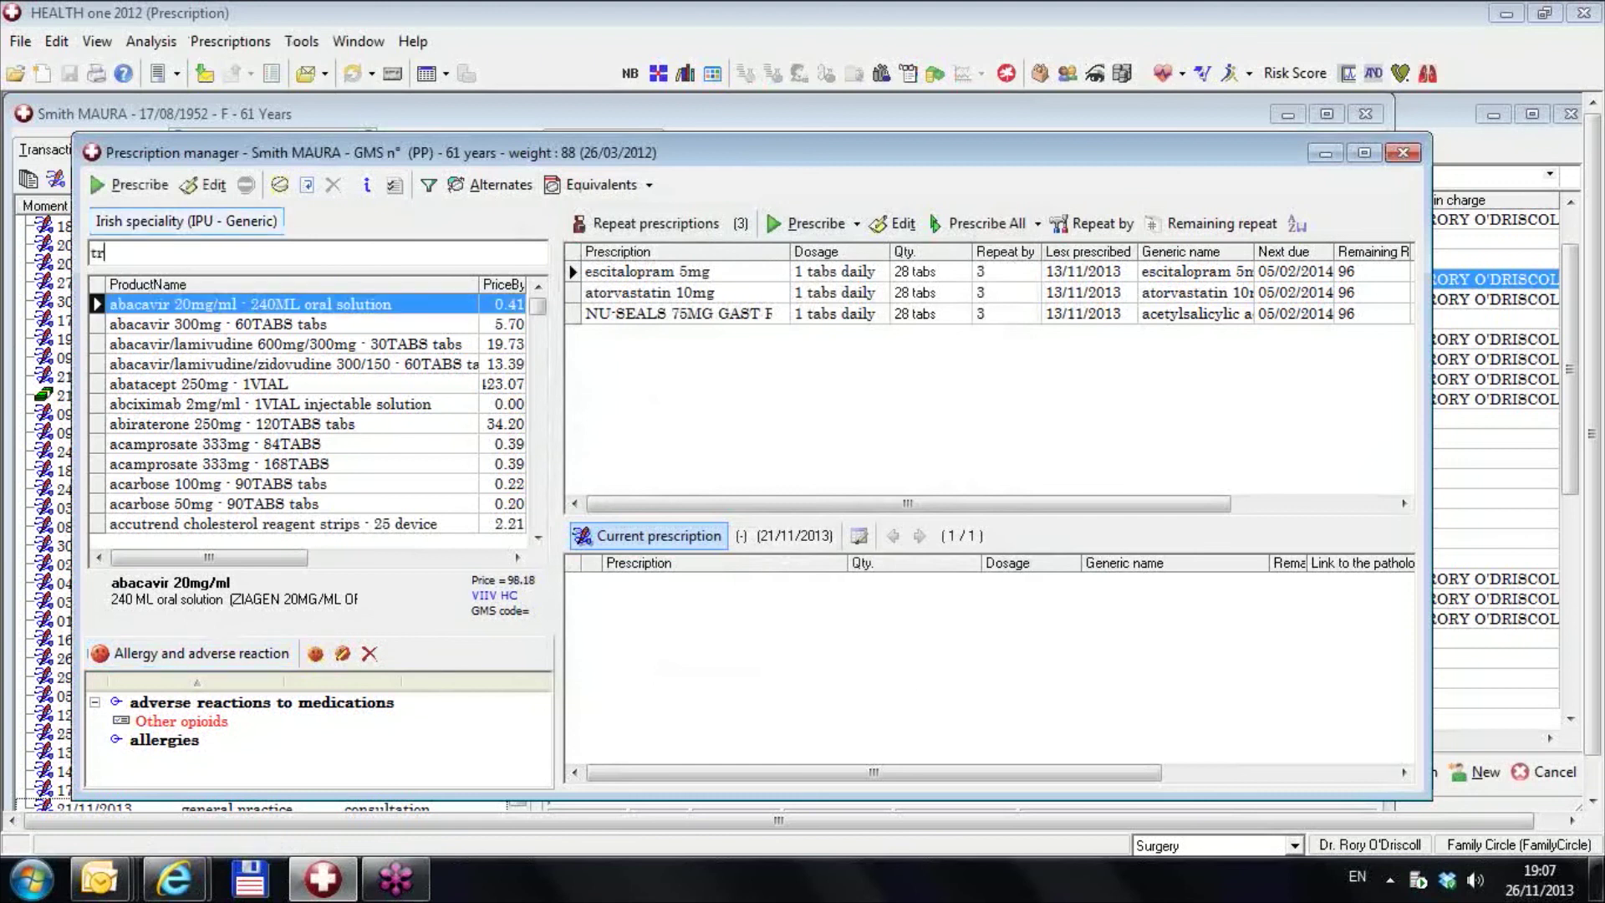
{"action": "type", "text": "tramadol"}
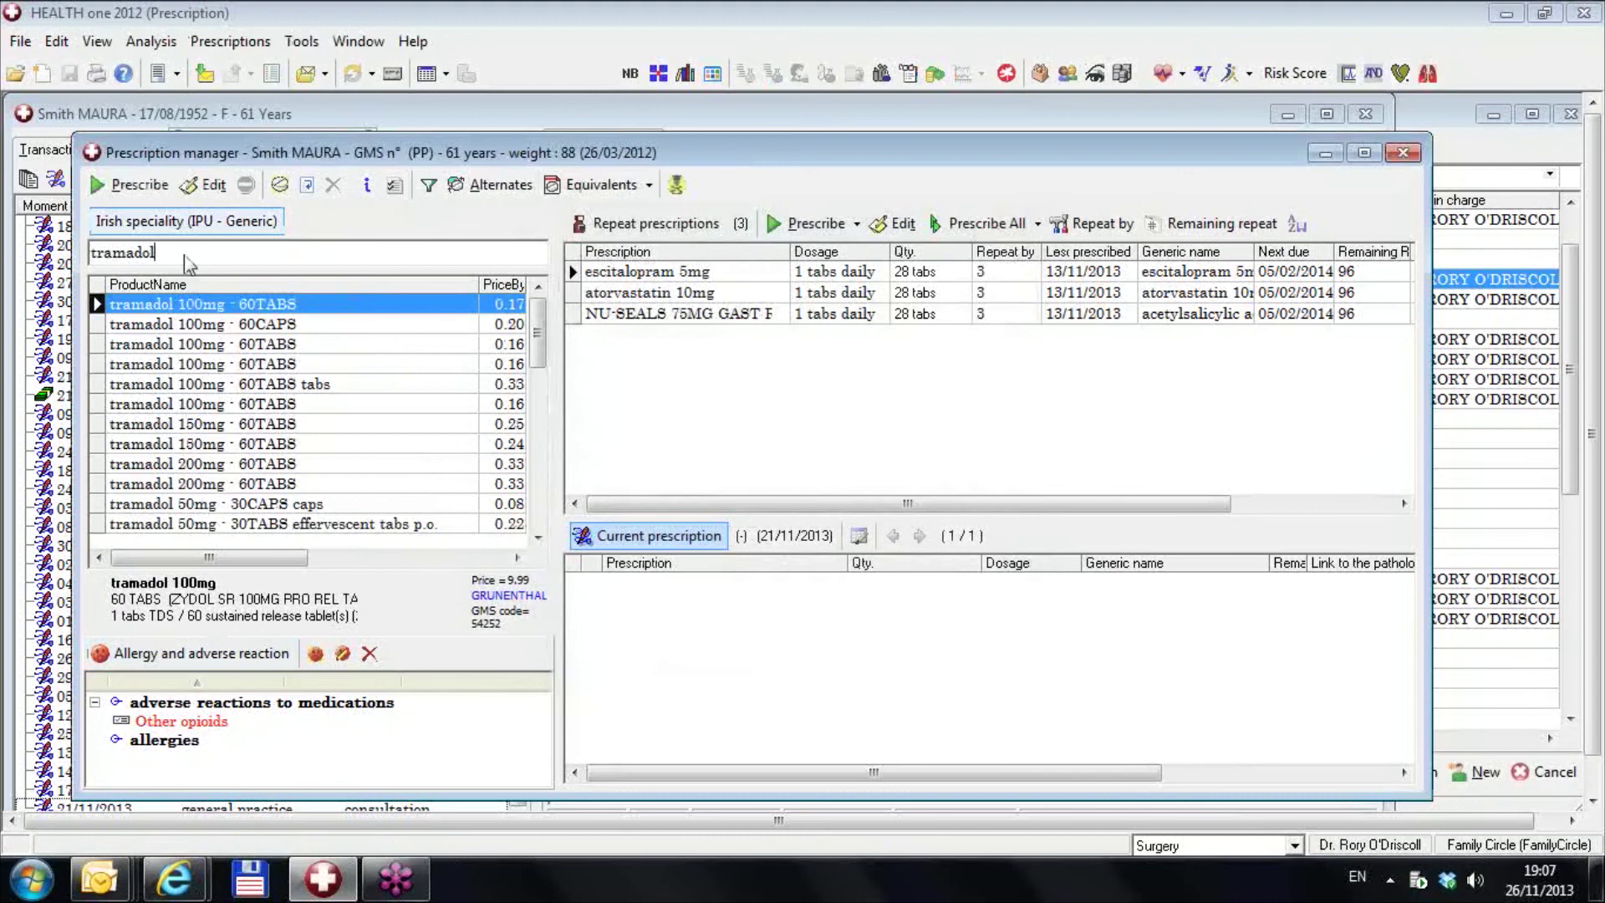
{"action": "key", "text": "Return"}
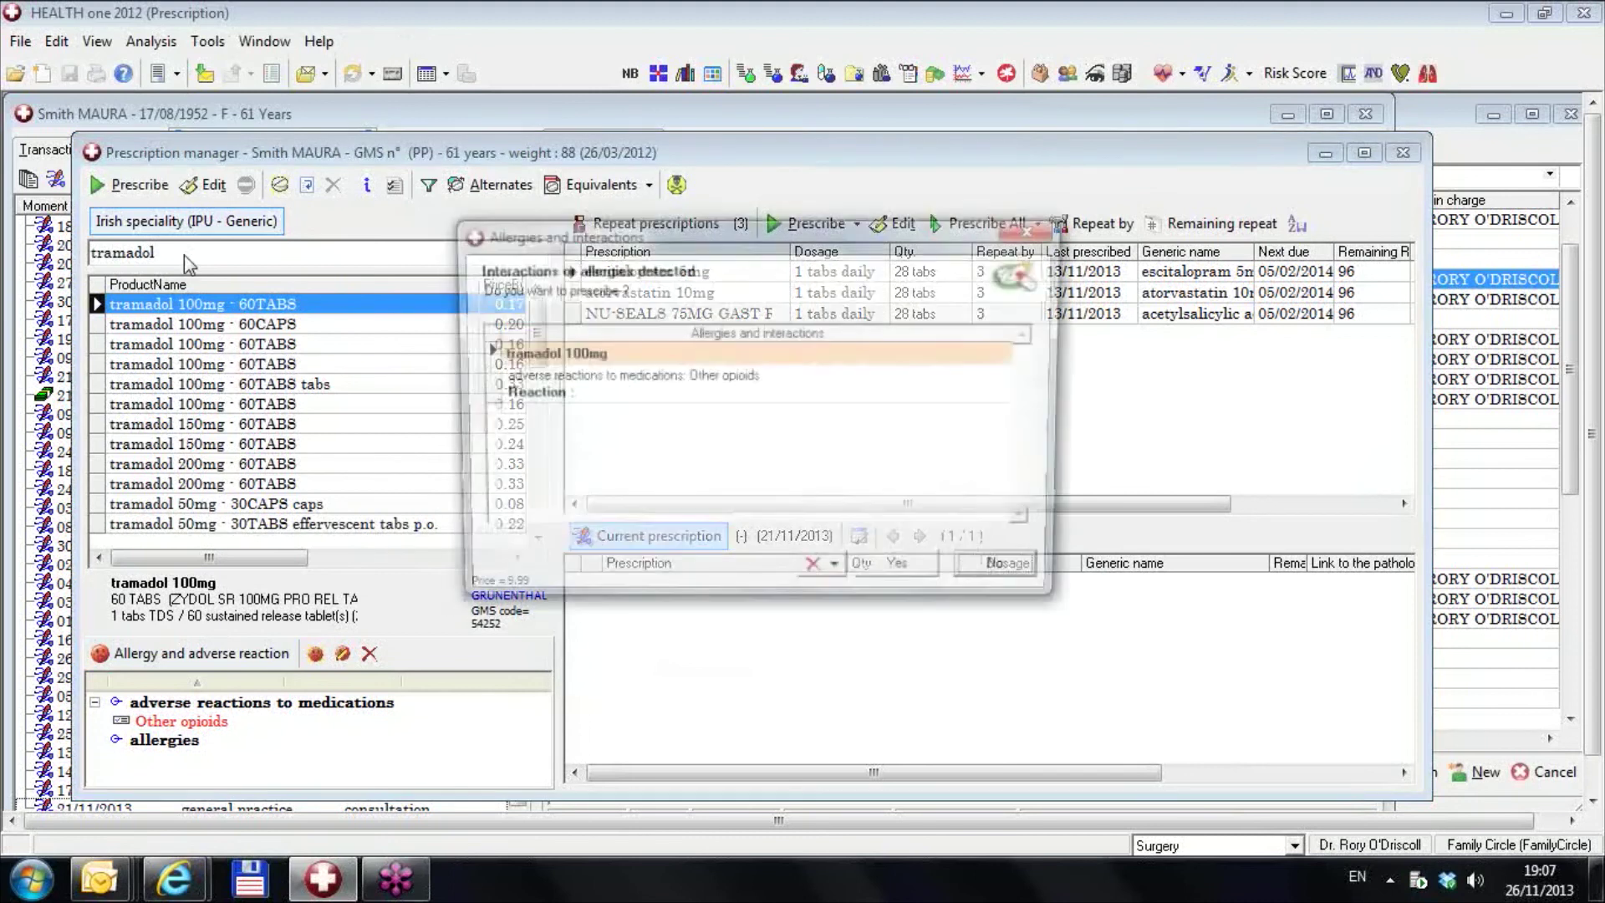
{"action": "key", "text": "Escape"}
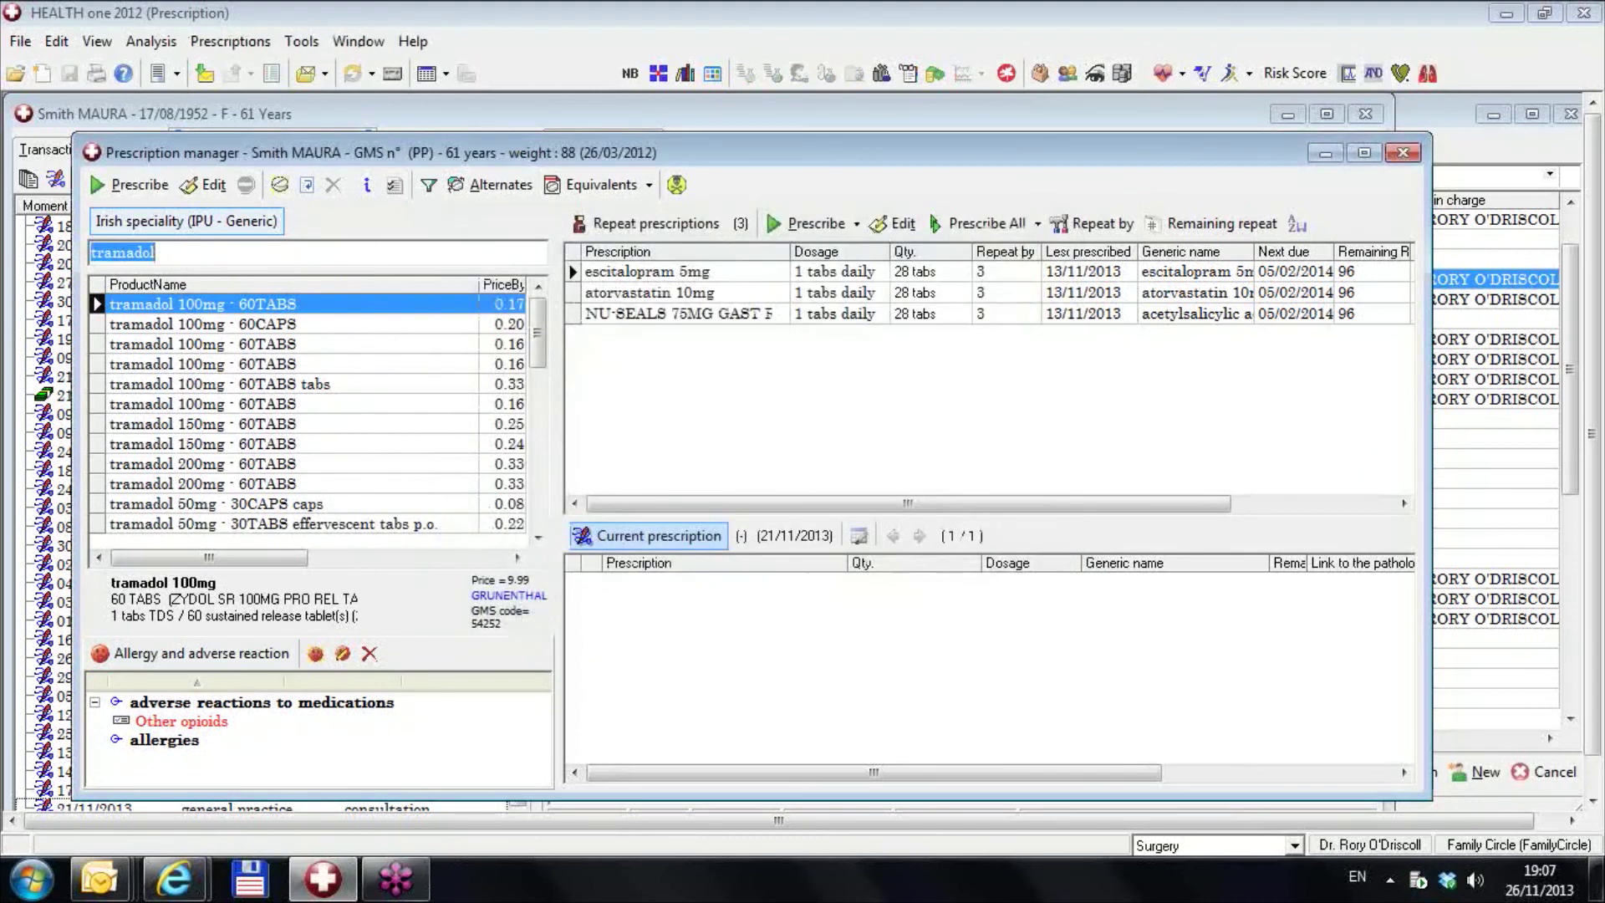
{"action": "type", "text": "ix"}
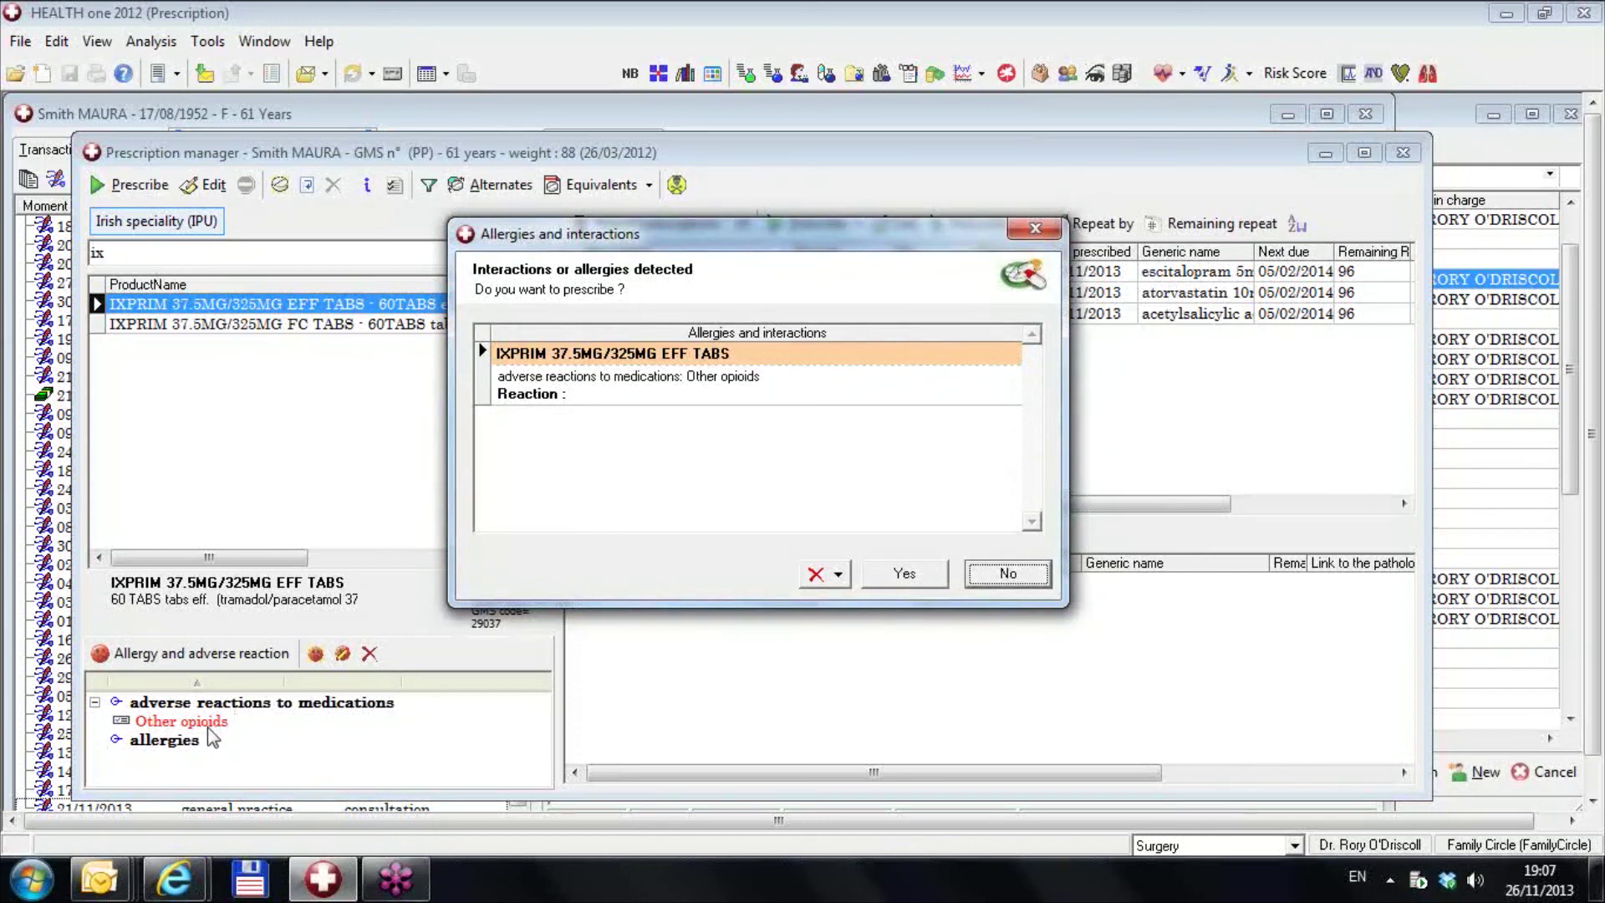
{"action": "key", "text": "Return"}
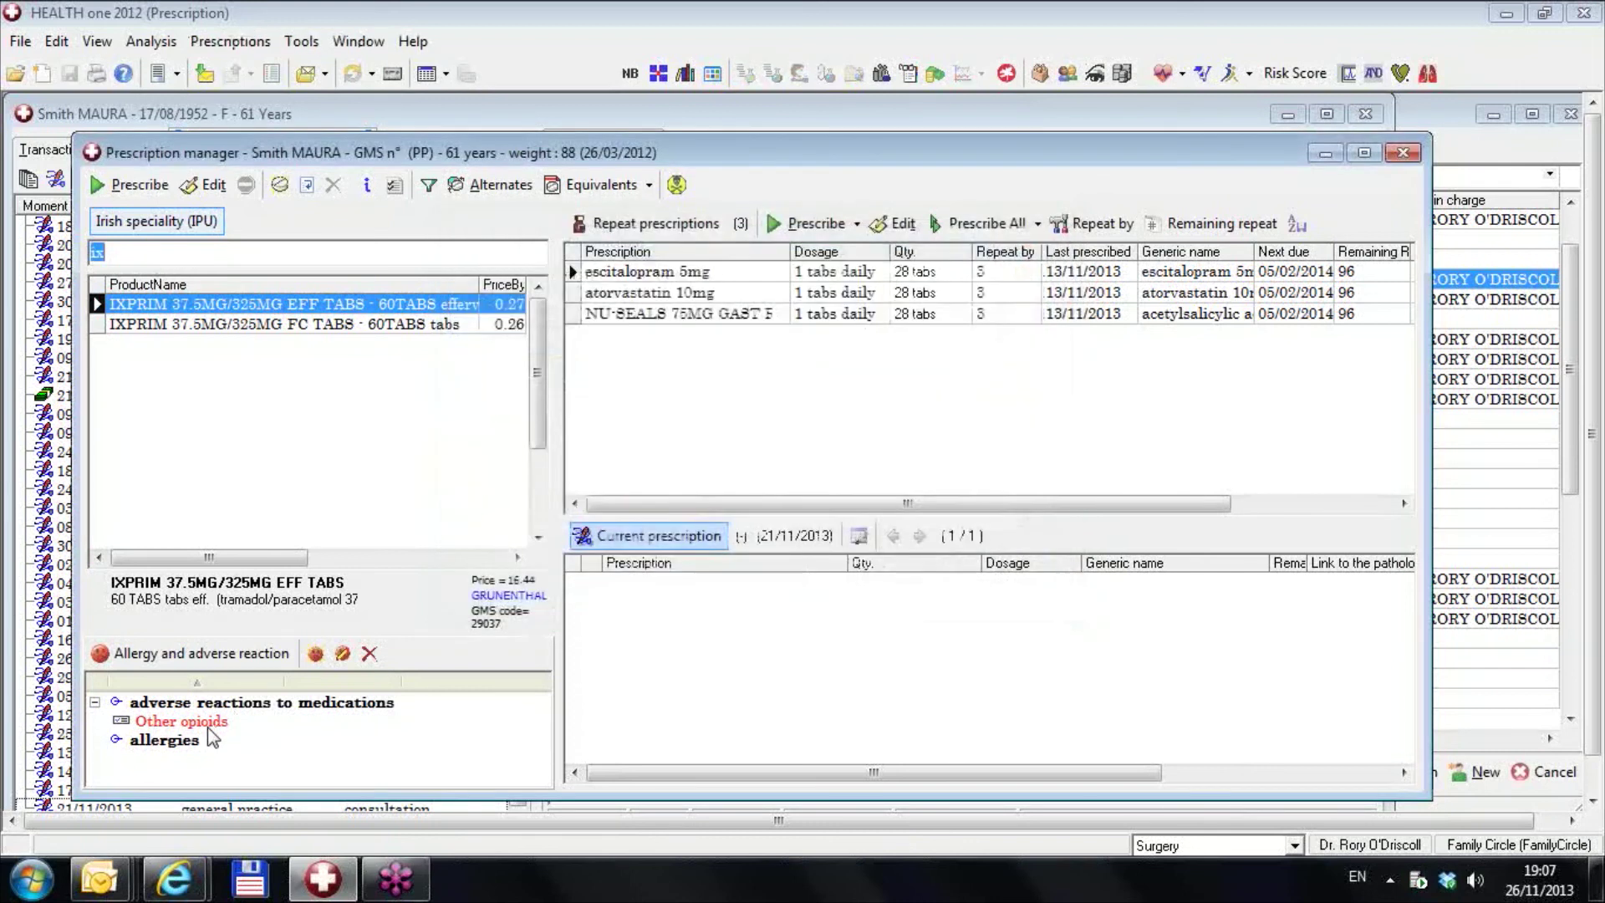